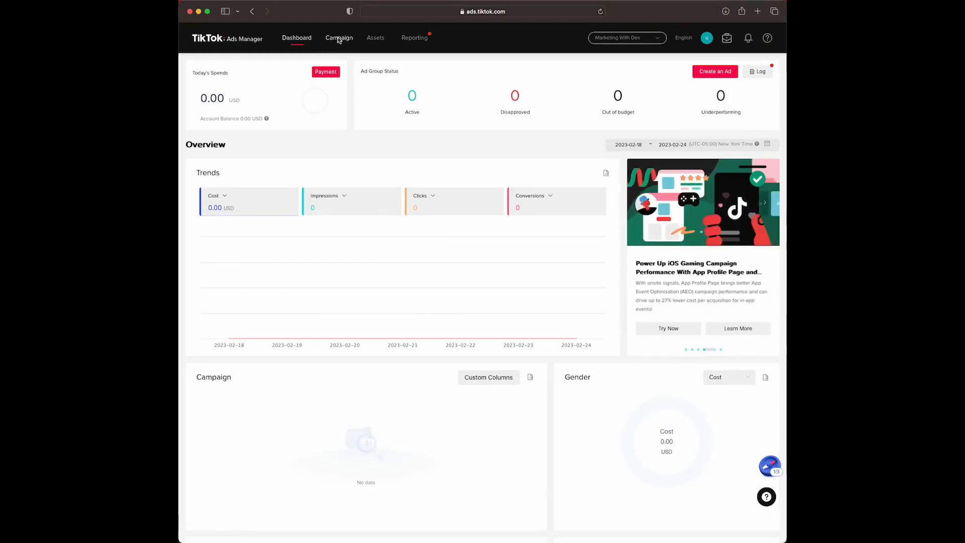
Start creating a new campaign and choose Website conversions as its advertising objective.
left_click(338, 40)
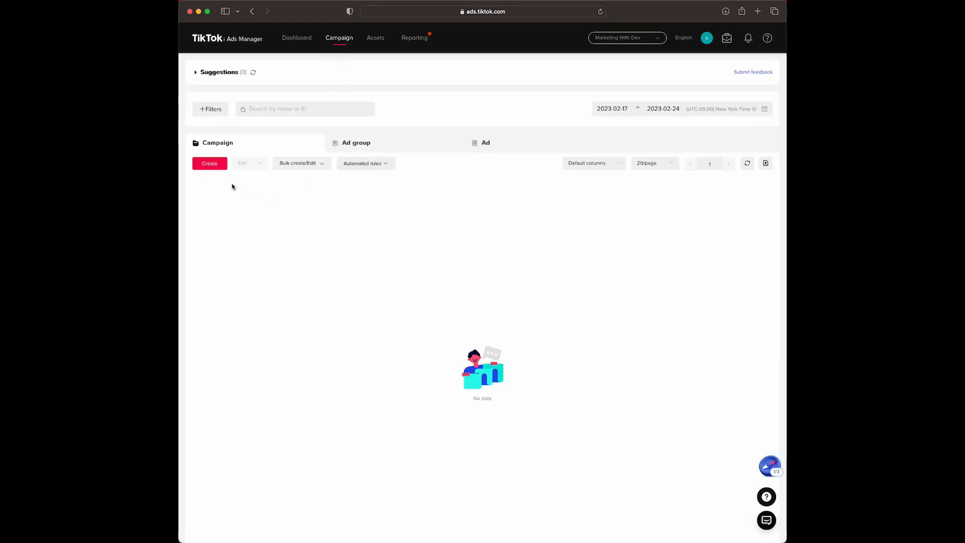
left_click(209, 164)
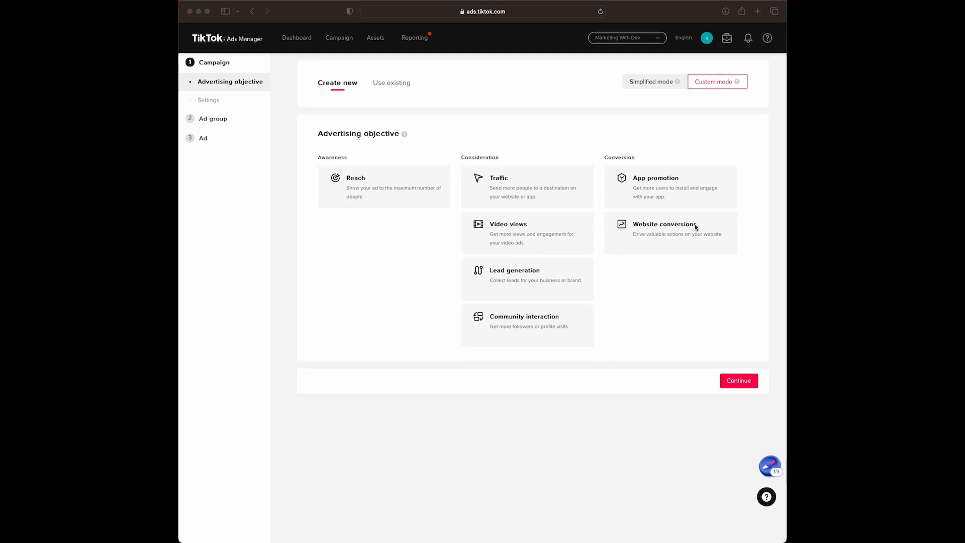
left_click(659, 229)
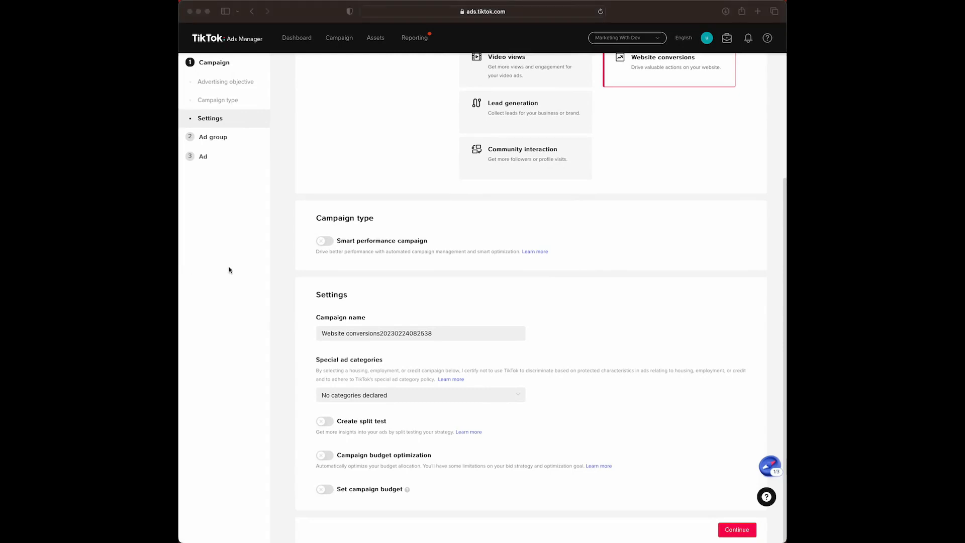
Rename the campaign as "L1| Course Sales| Conversions" and continue to the ad group settings.
left_click(450, 333)
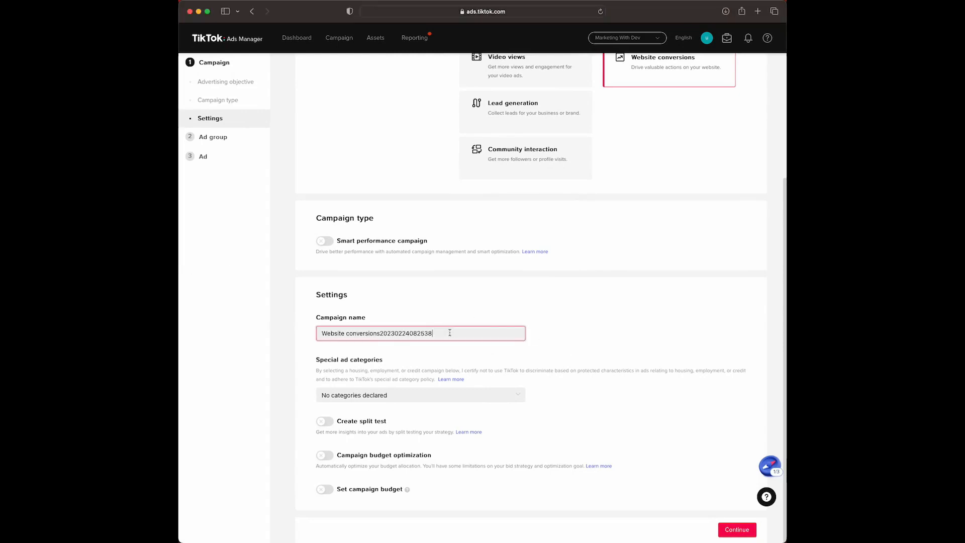
key("BackSpace")
key("BackSpace")
key("BackSpace")
key("BackSpace")
key("BackSpace")
key("BackSpace")
key("BackSpace")
key("BackSpace")
key("BackSpace")
key("BackSpace")
key("BackSpace")
key("BackSpace")
key("BackSpace")
key("BackSpace")
key("BackSpace")
key("BackSpace")
key("BackSpace")
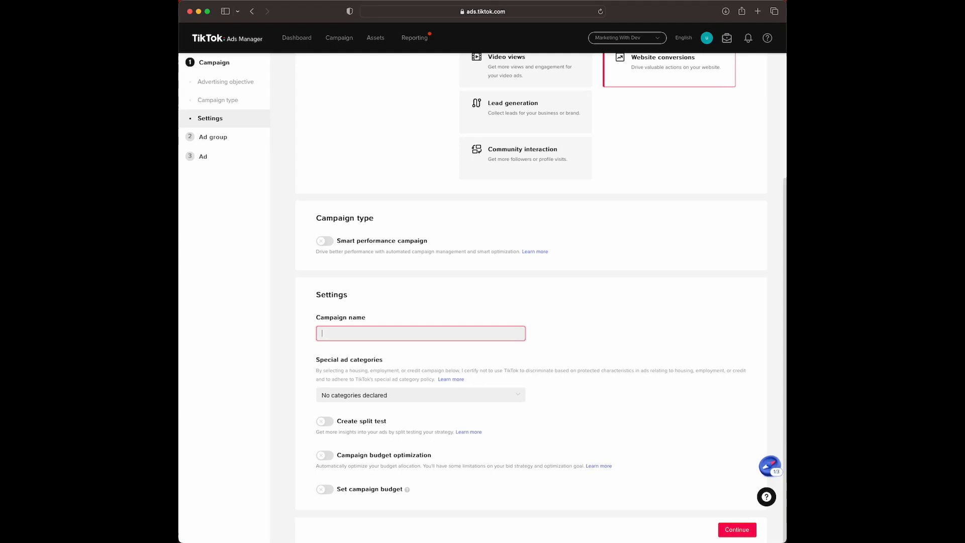
type("L1|  Cou")
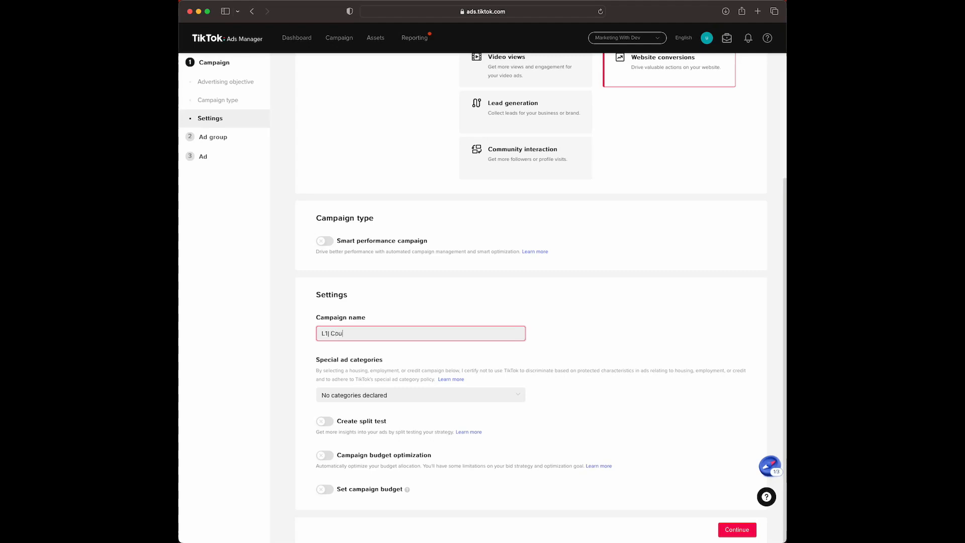
type("rse Sales| Conversions")
left_click(179, 276)
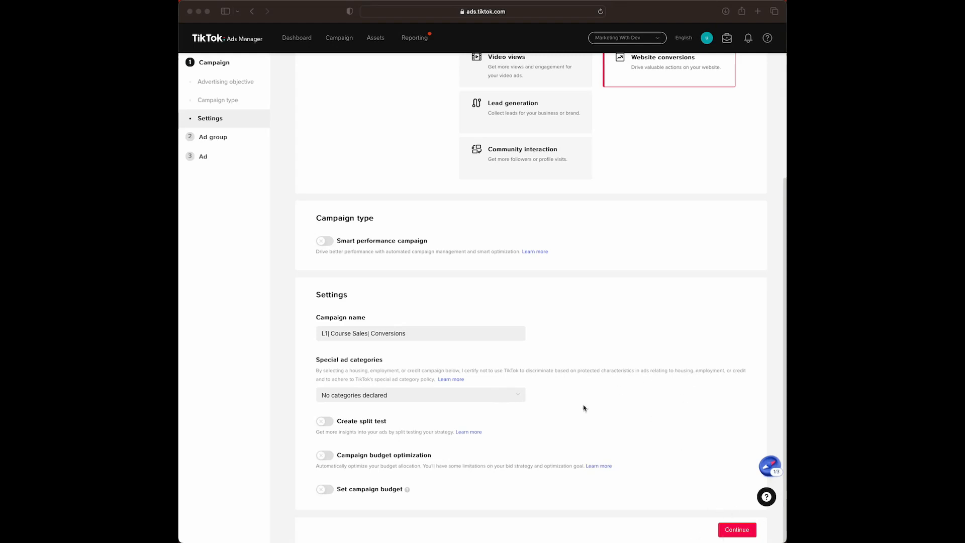
left_click(733, 530)
left_click(733, 531)
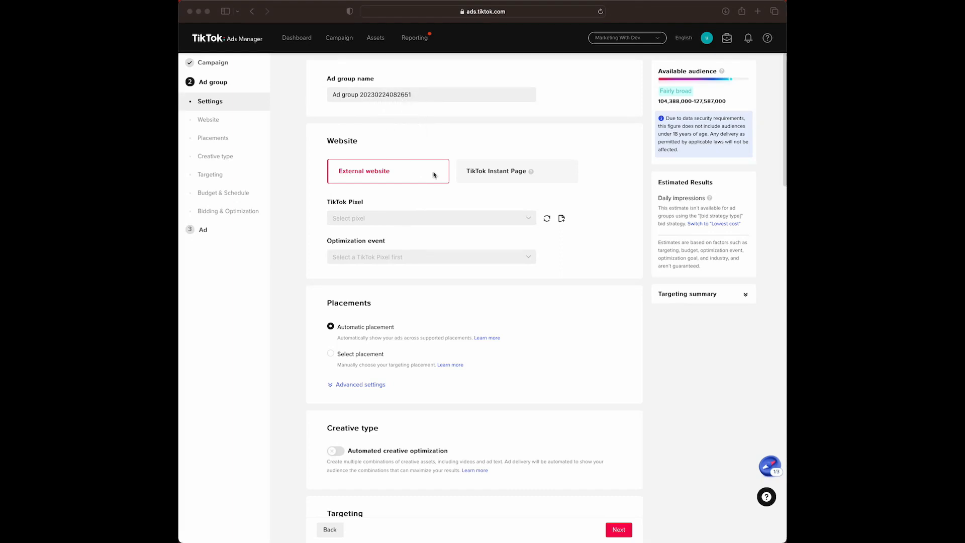
Select the Demo pixel for the external website and set View Content as the optimization event.
scroll(414, 144, "down", 1)
scroll(414, 145, "down", 2)
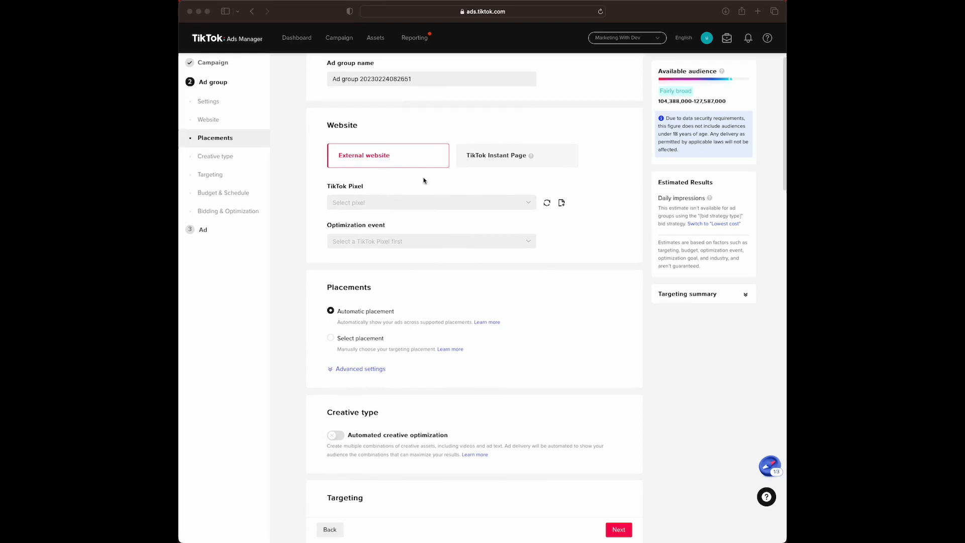
left_click(369, 202)
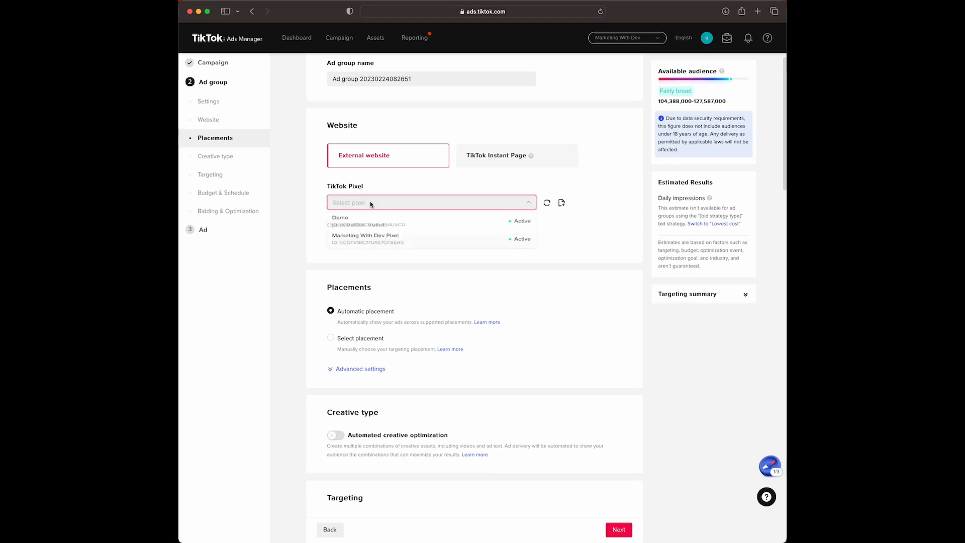
left_click(362, 219)
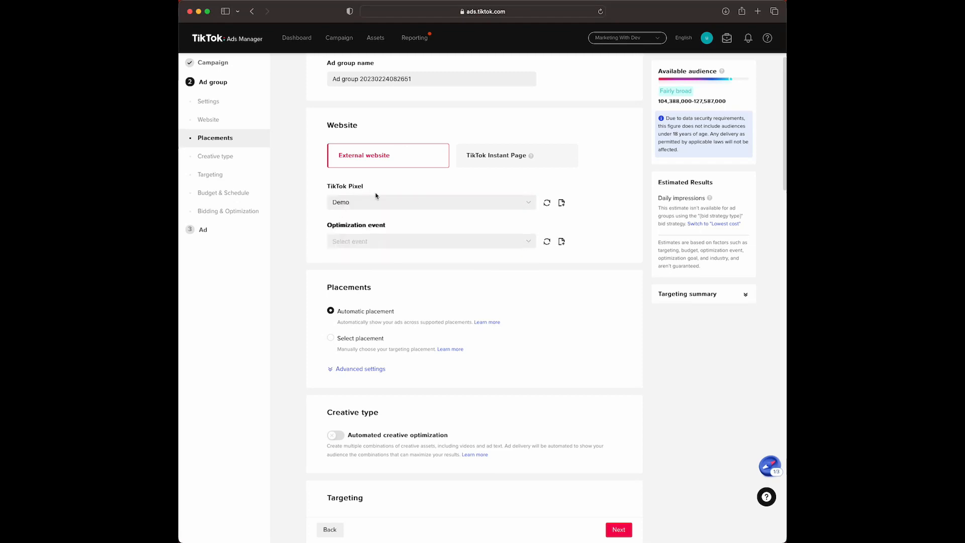
scroll(382, 221, "down", 1)
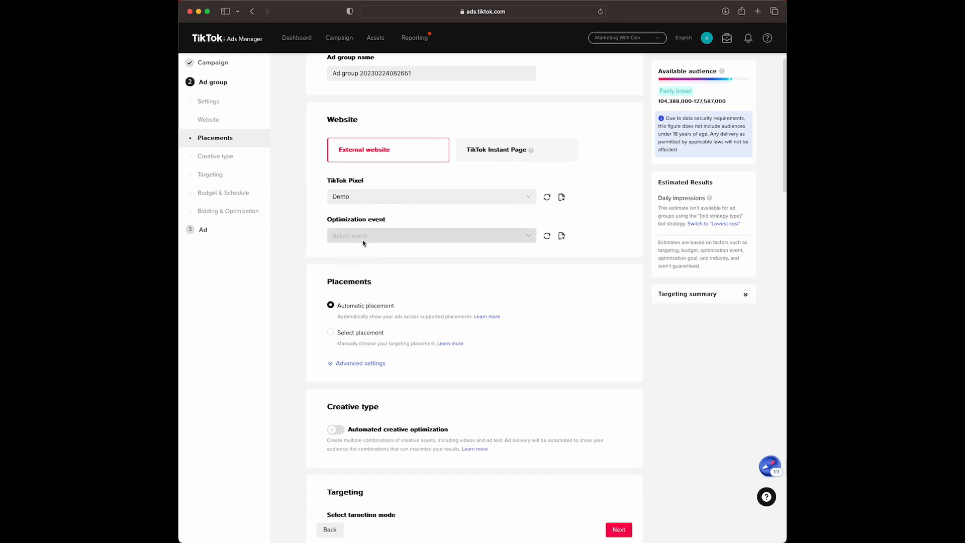
left_click(360, 238)
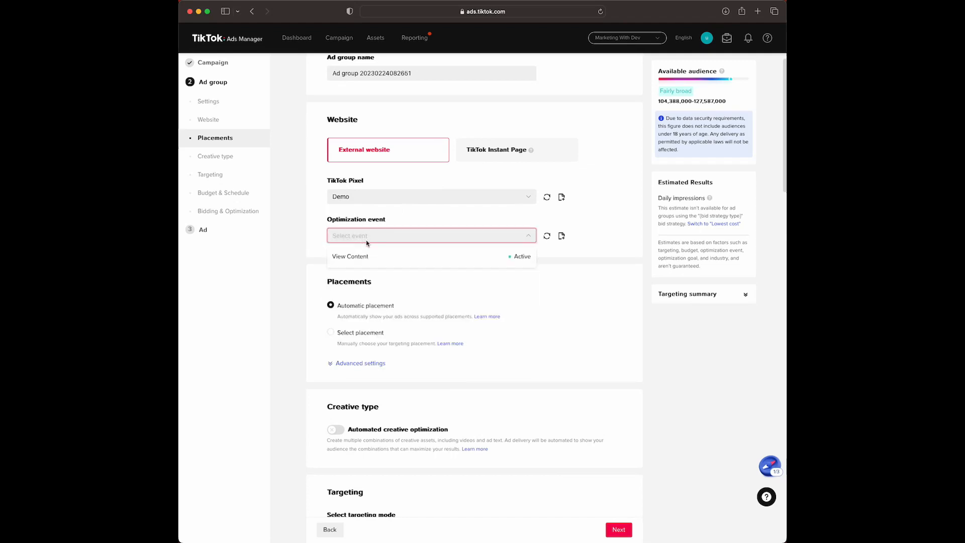
left_click(374, 257)
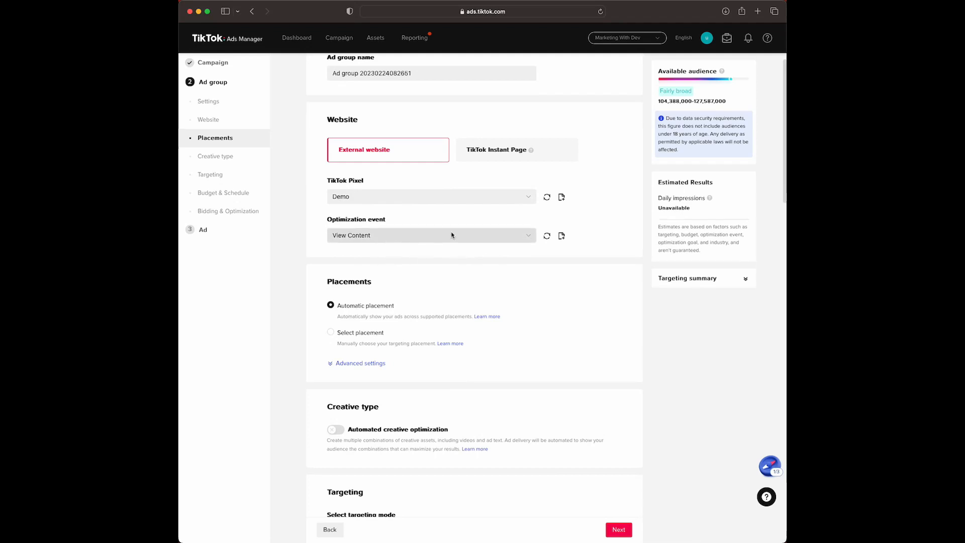
Review the ad group's placement, creative type and targeting options through to the demographics settings.
scroll(430, 231, "down", 1)
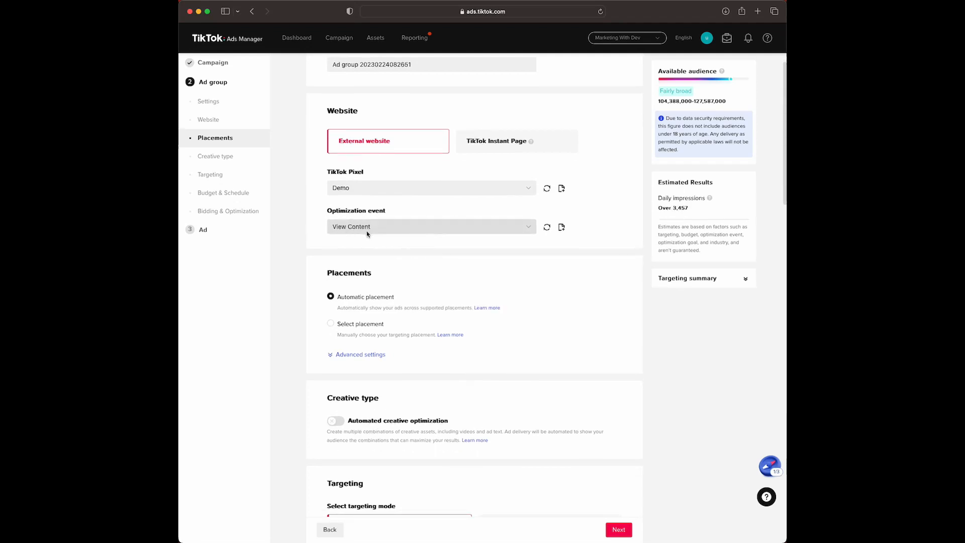
scroll(386, 235, "down", 1)
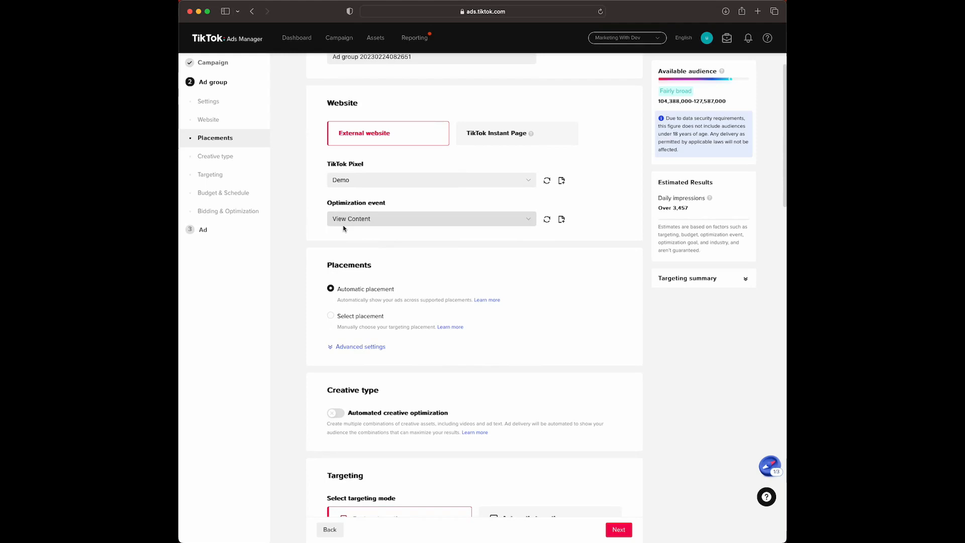
scroll(401, 222, "down", 3)
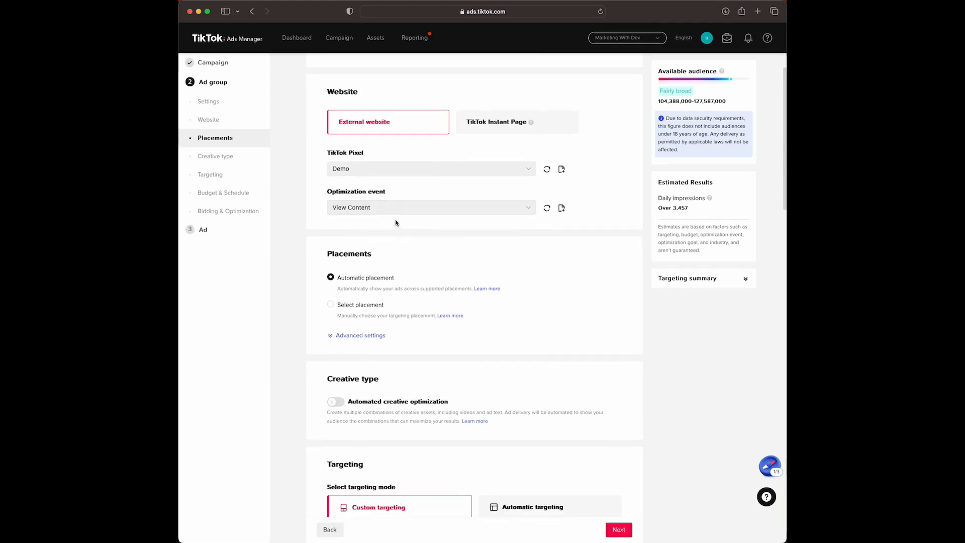
scroll(402, 223, "down", 3)
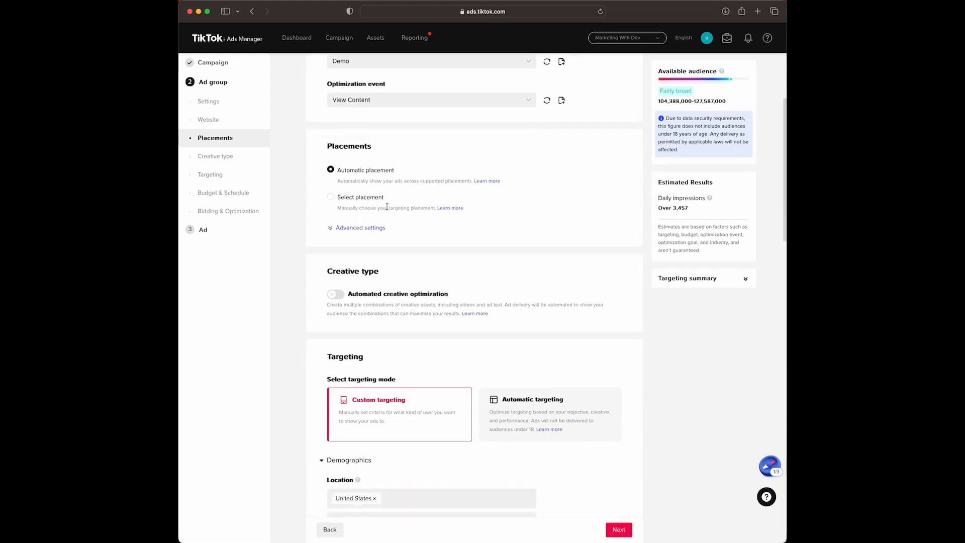
scroll(397, 211, "down", 1)
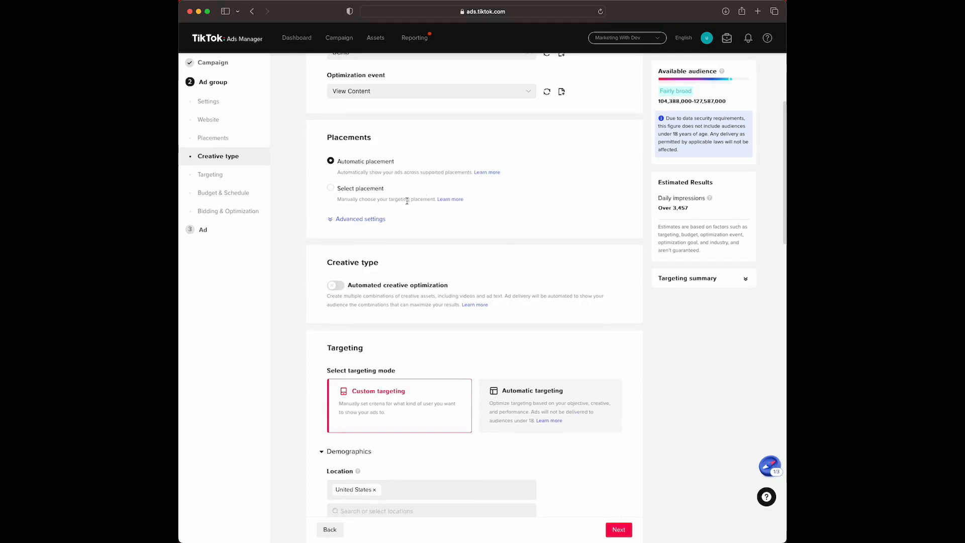
scroll(402, 196, "down", 1)
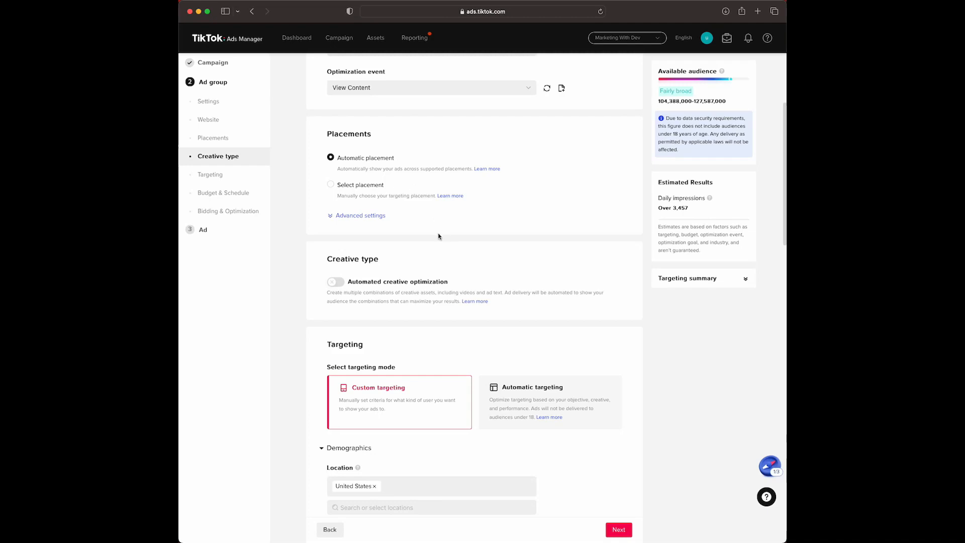
scroll(439, 237, "down", 1)
scroll(375, 214, "down", 2)
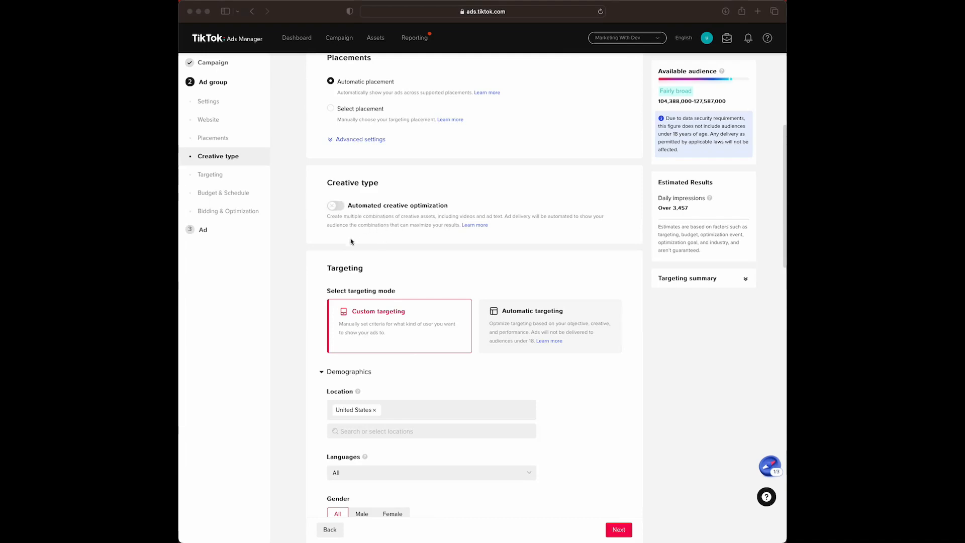
scroll(407, 254, "down", 1)
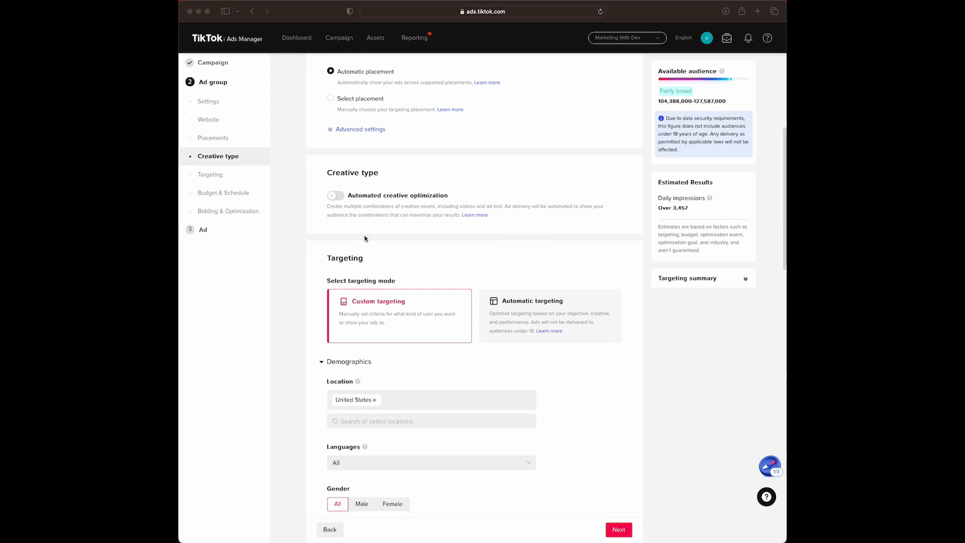
scroll(365, 239, "down", 1)
scroll(366, 239, "down", 3)
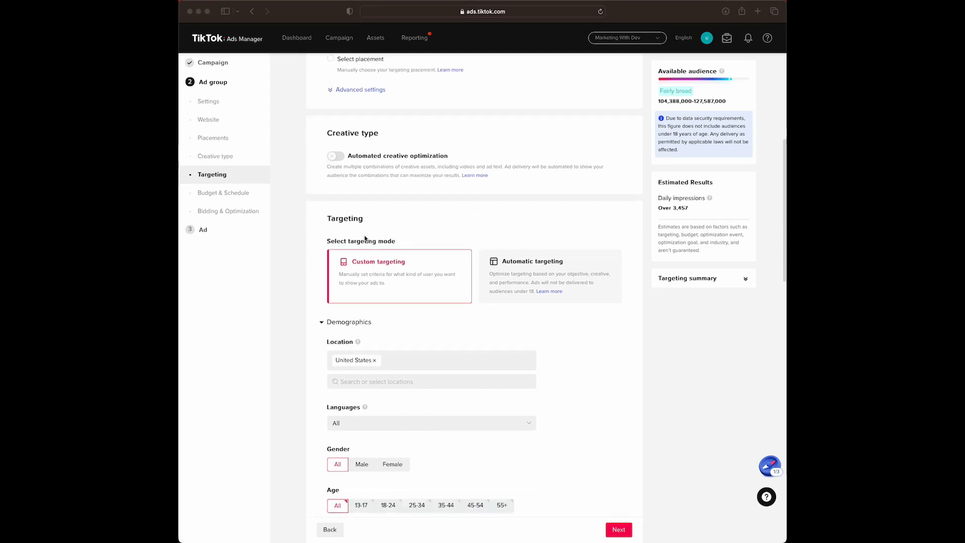
scroll(366, 239, "down", 4)
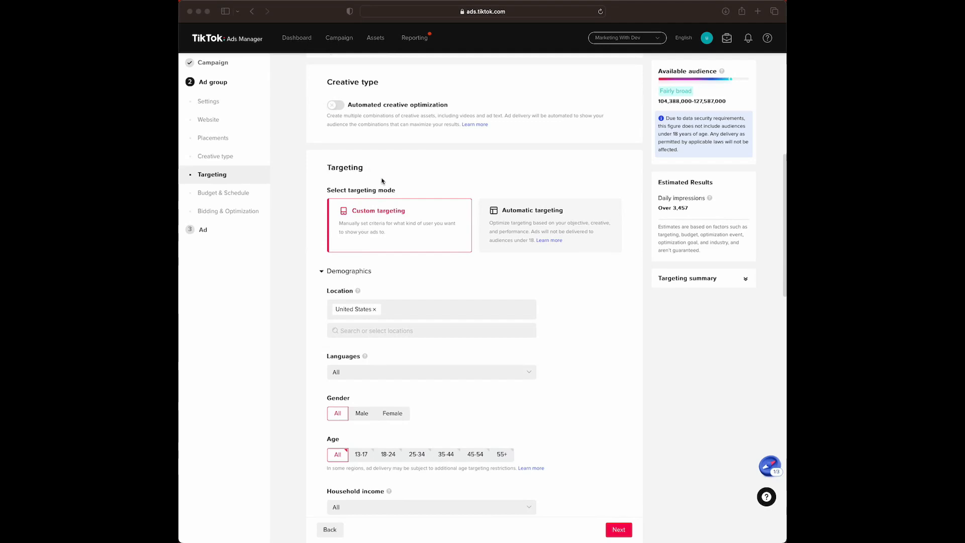
scroll(349, 186, "down", 1)
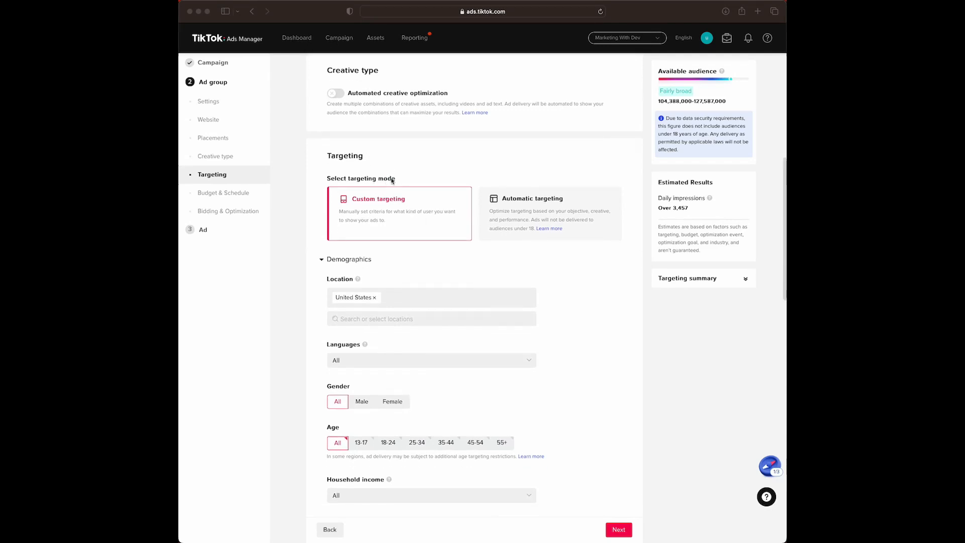
scroll(392, 181, "down", 1)
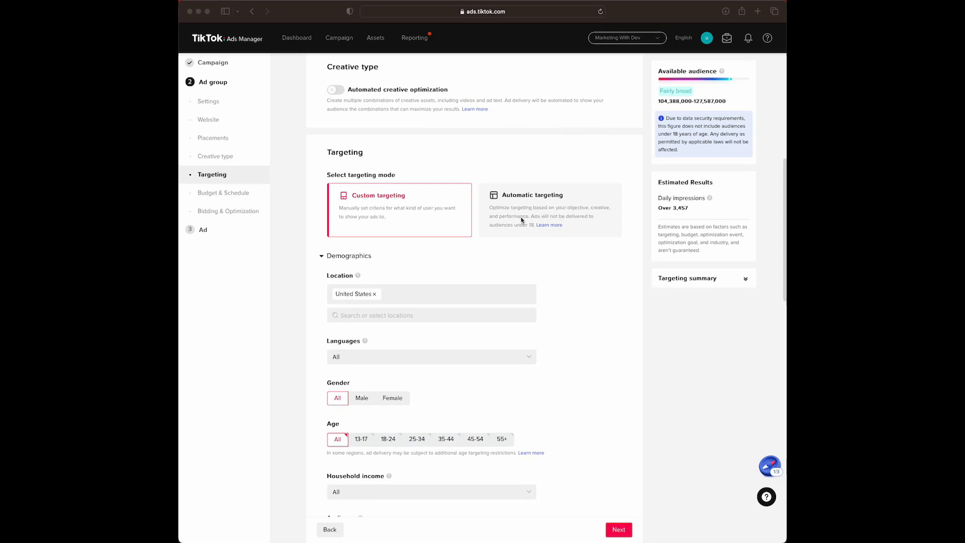
scroll(427, 225, "down", 2)
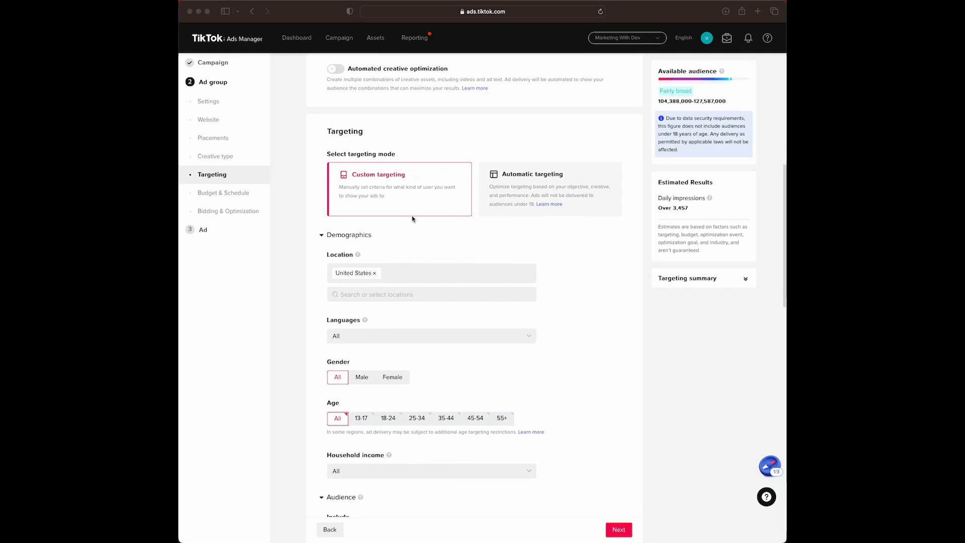
scroll(385, 219, "down", 2)
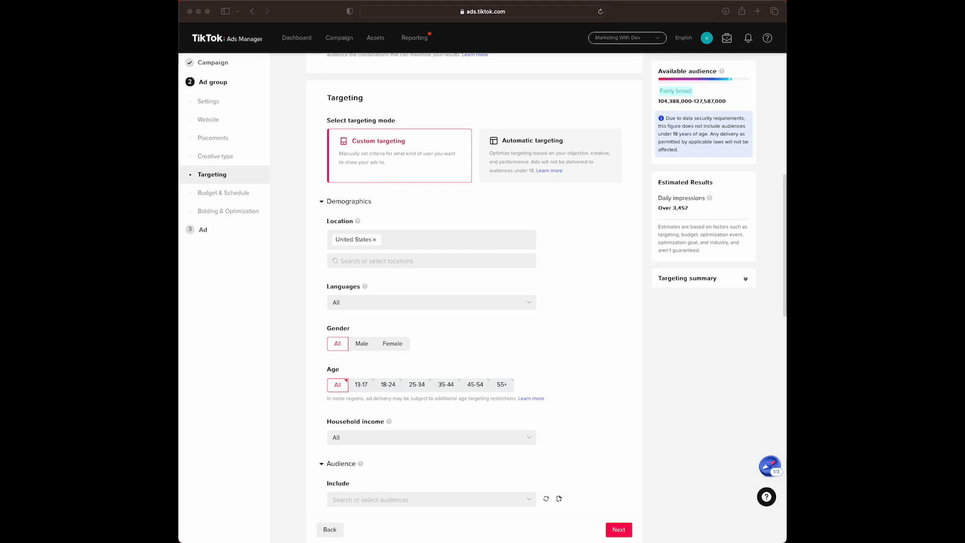
scroll(472, 281, "down", 1)
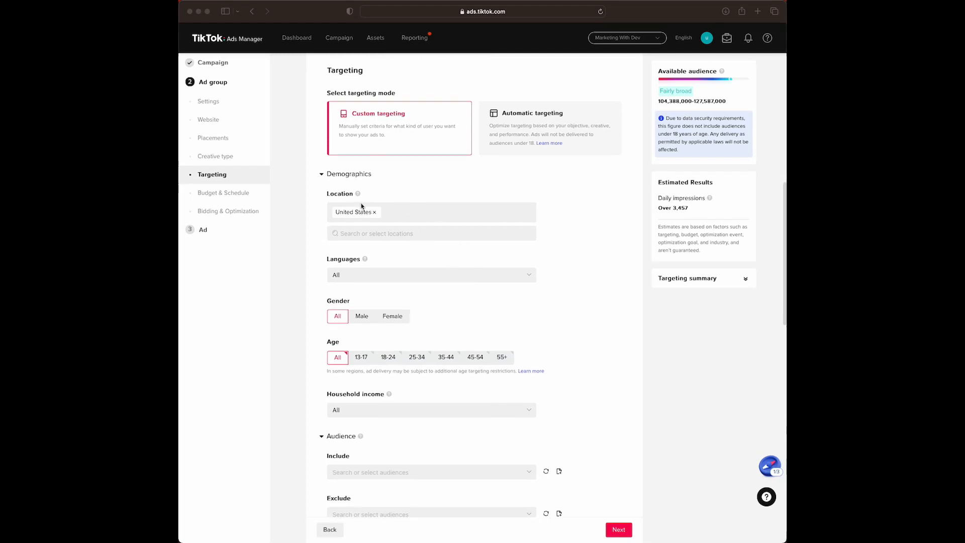
Look through the countries offered for location targeting without changing the selection.
left_click(399, 218)
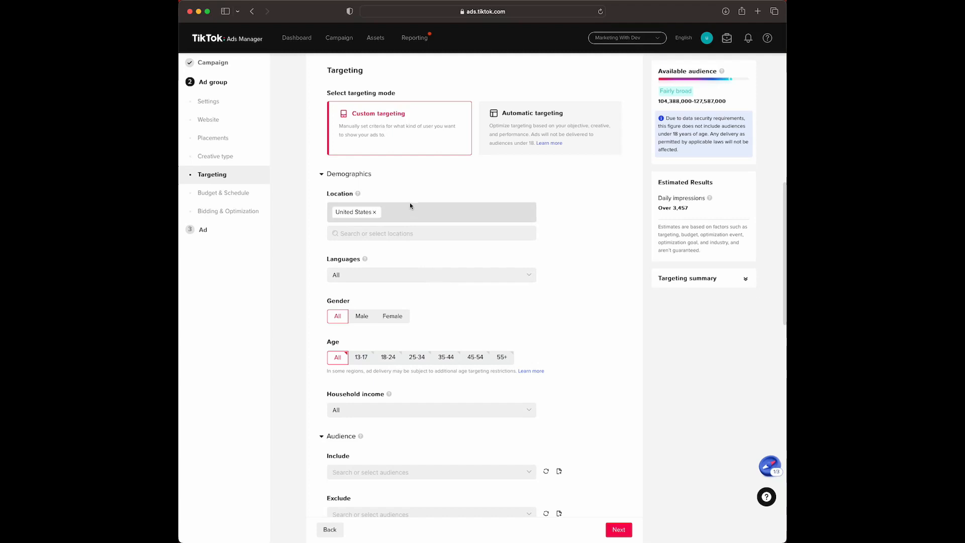
left_click(384, 239)
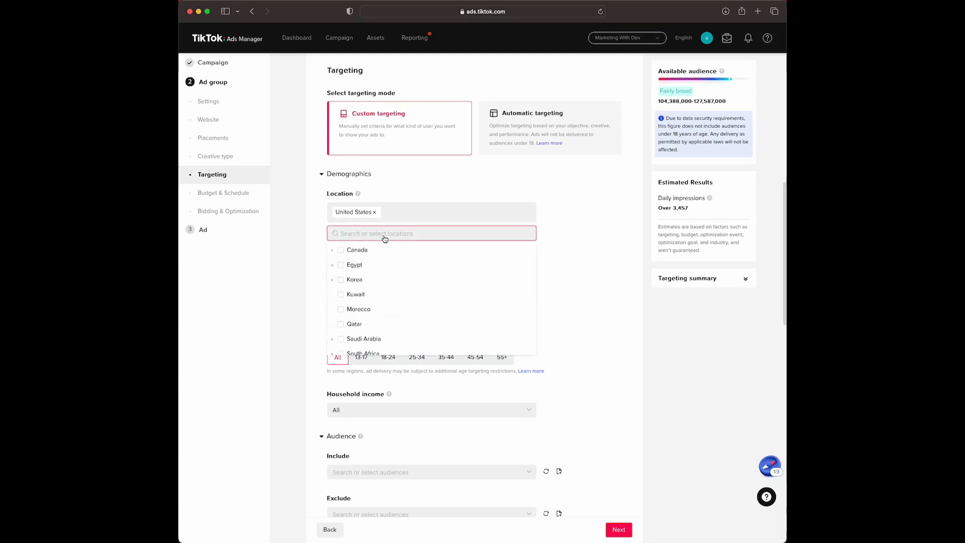
scroll(382, 262, "down", 2)
scroll(382, 262, "down", 3)
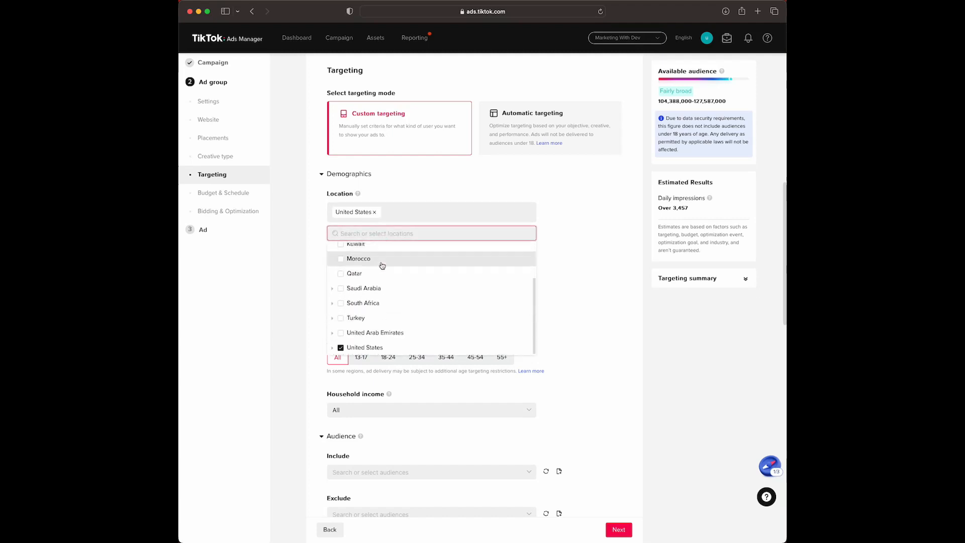
scroll(383, 266, "up", 3)
scroll(383, 266, "up", 4)
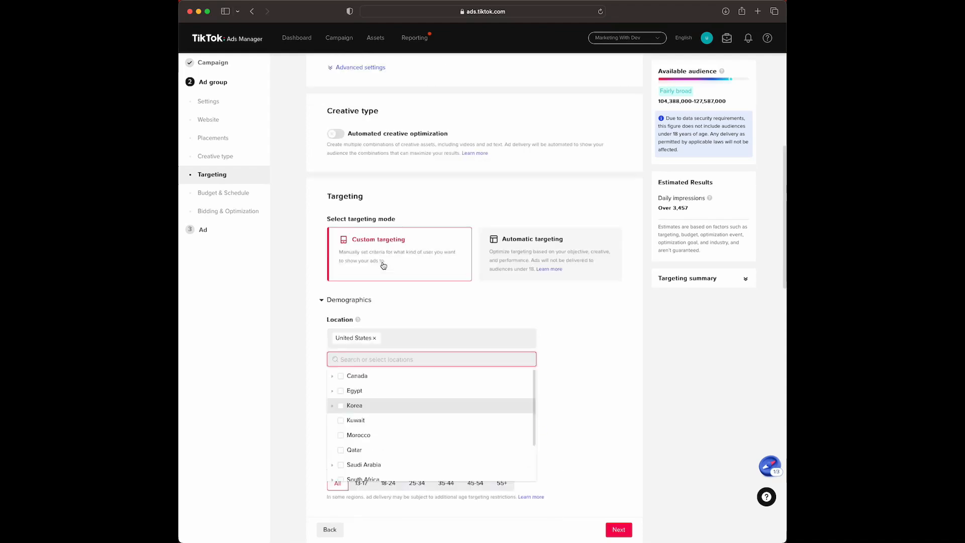
left_click(555, 315)
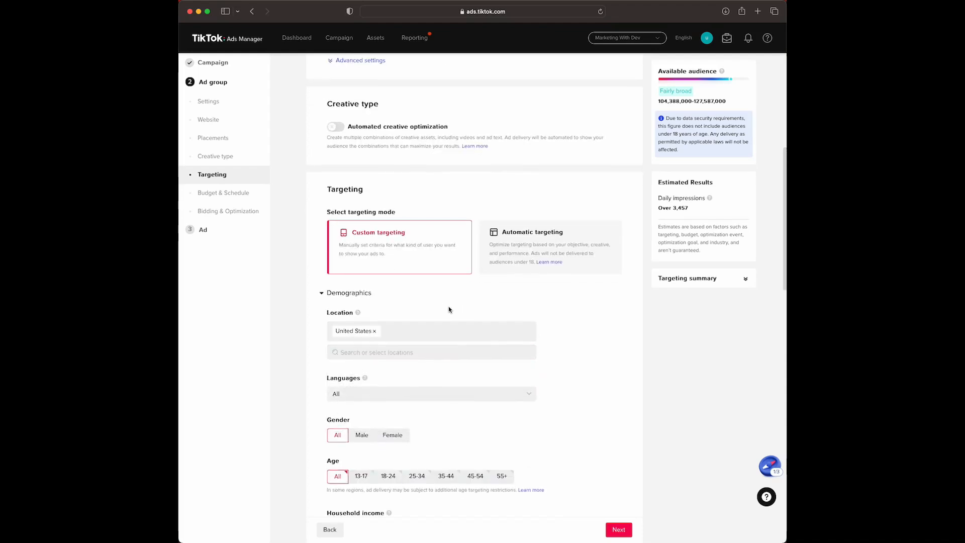
scroll(450, 308, "down", 1)
scroll(409, 346, "down", 4)
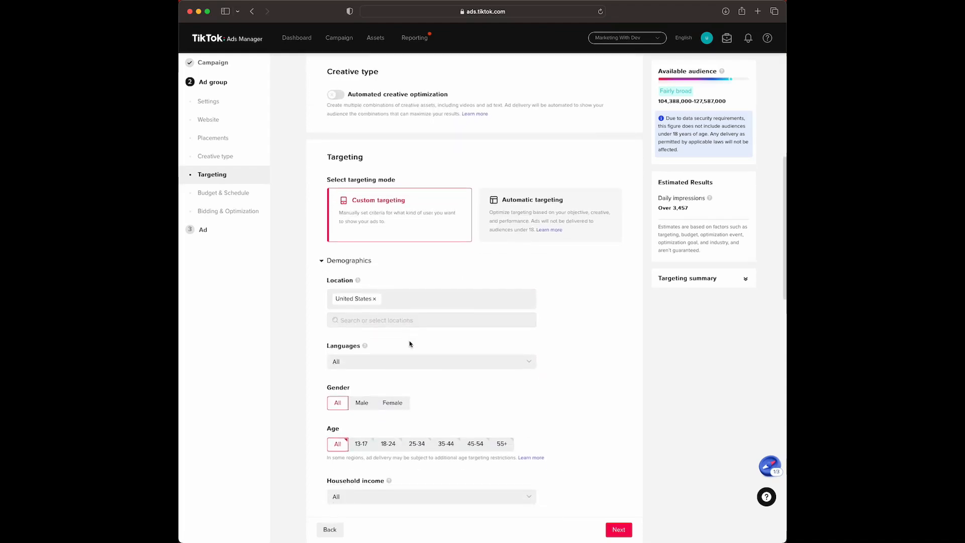
Look through the available targeting languages without changing the selection, and review the gender, age and household income options.
left_click(384, 298)
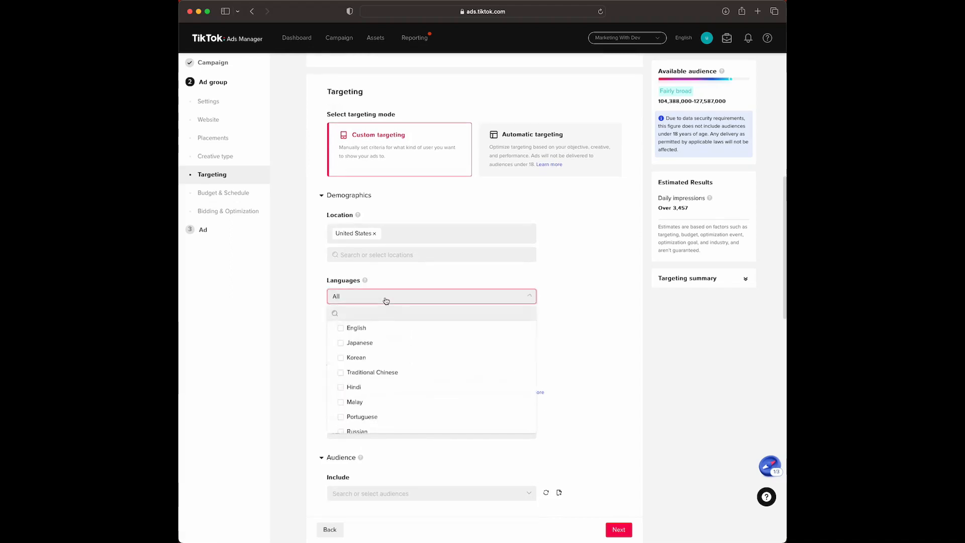
left_click(406, 279)
scroll(353, 275, "down", 1)
scroll(436, 305, "down", 4)
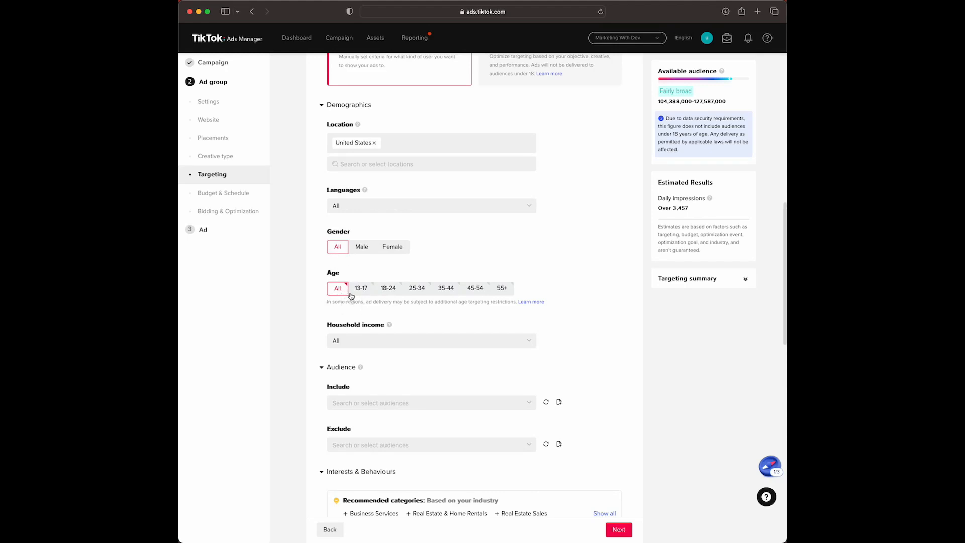
scroll(355, 273, "down", 1)
scroll(358, 279, "down", 1)
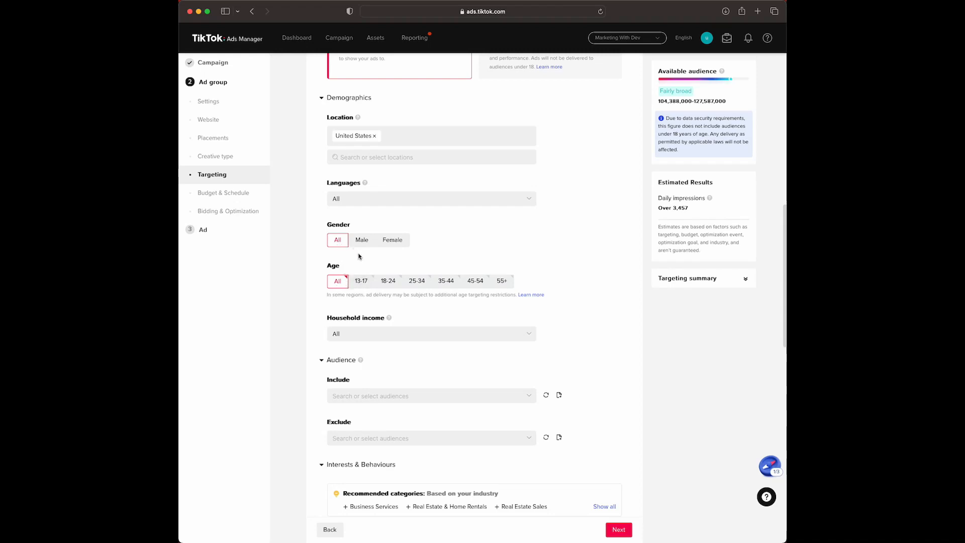
scroll(359, 257, "down", 1)
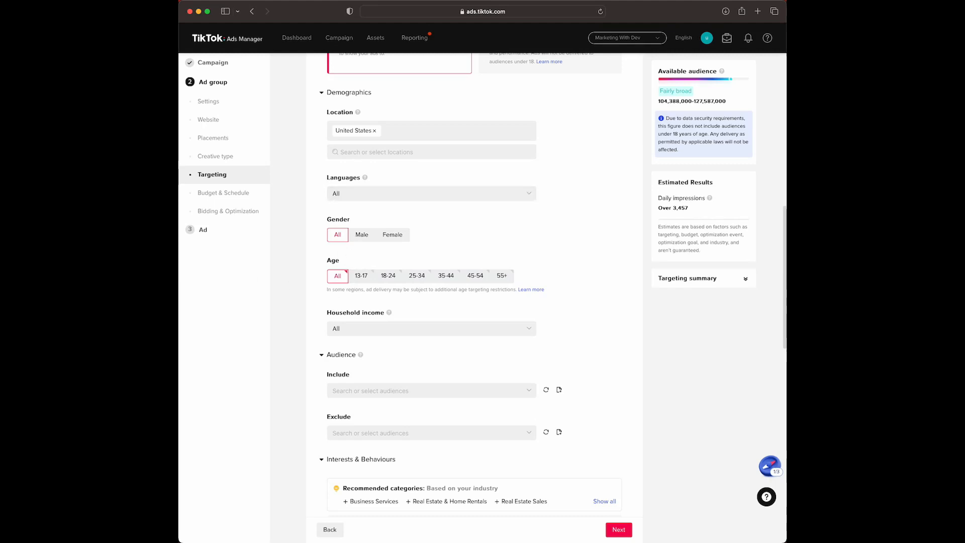
Examine the audience include and exclude fields together with the neighbouring demographics settings.
scroll(474, 291, "down", 4)
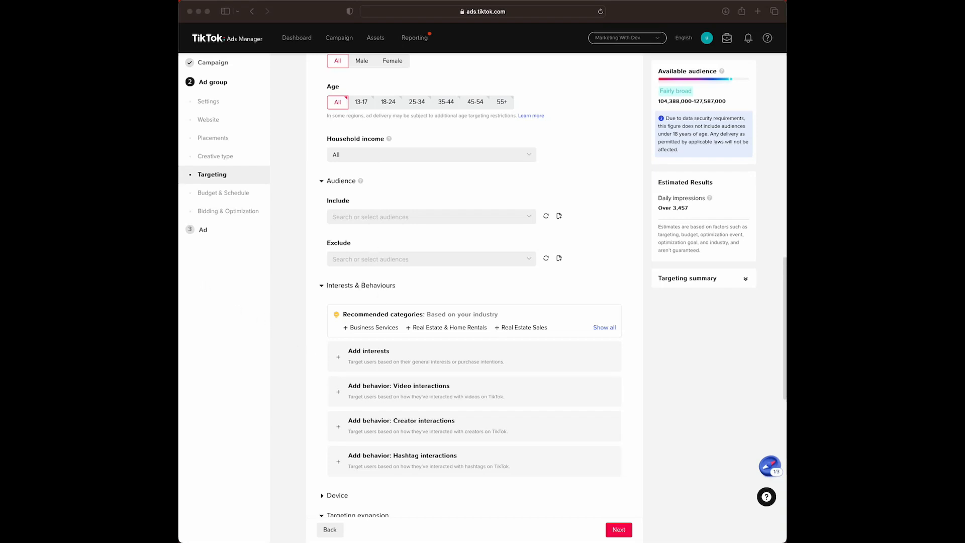
scroll(409, 259, "down", 1)
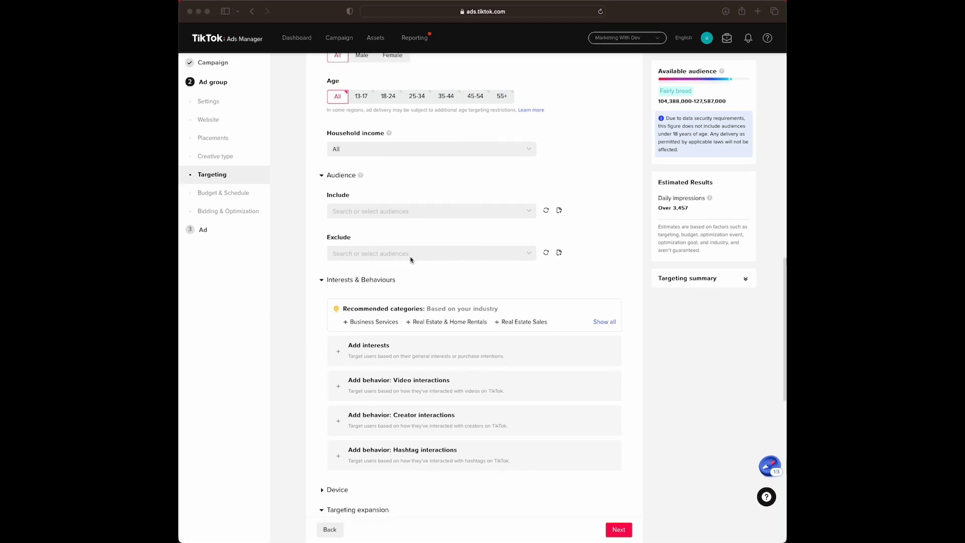
scroll(407, 255, "up", 3)
scroll(407, 254, "up", 1)
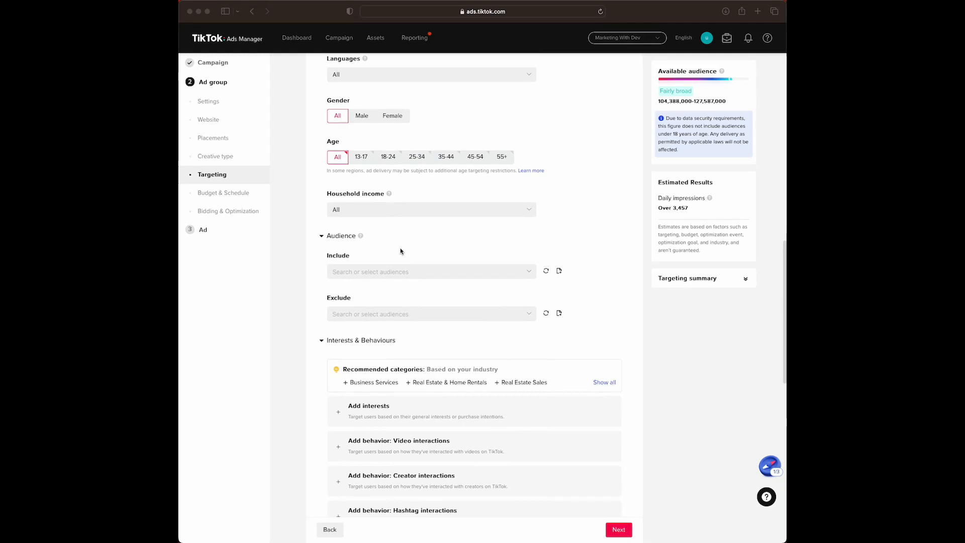
scroll(401, 252, "down", 3)
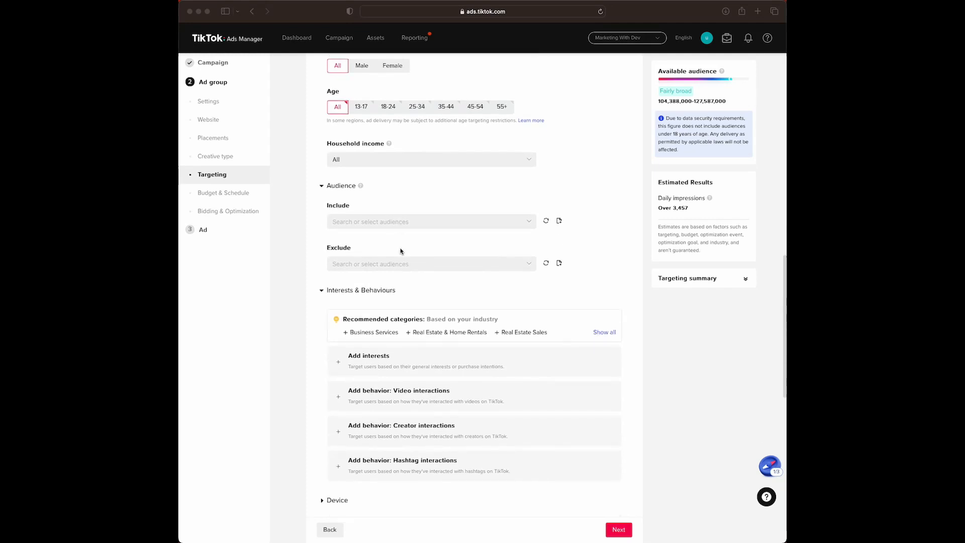
scroll(401, 251, "down", 5)
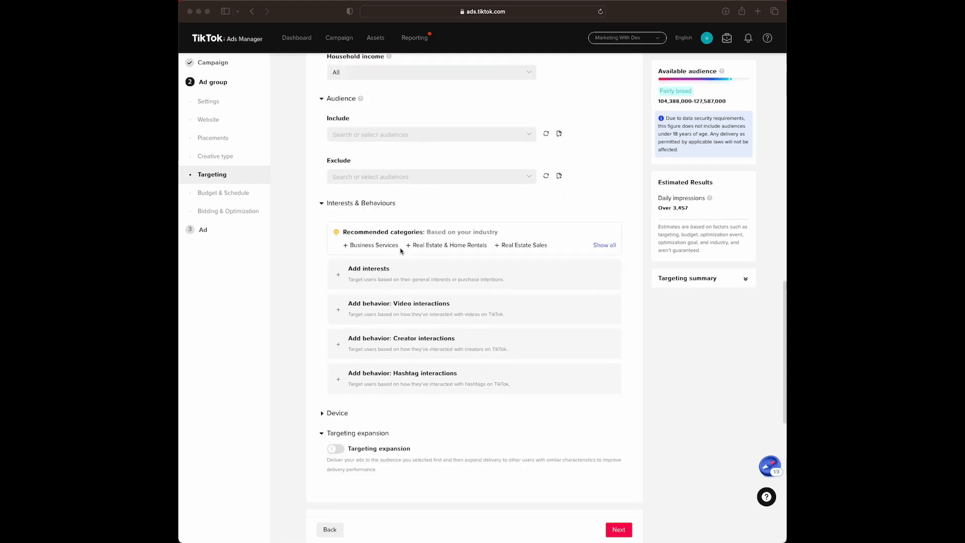
scroll(402, 254, "down", 1)
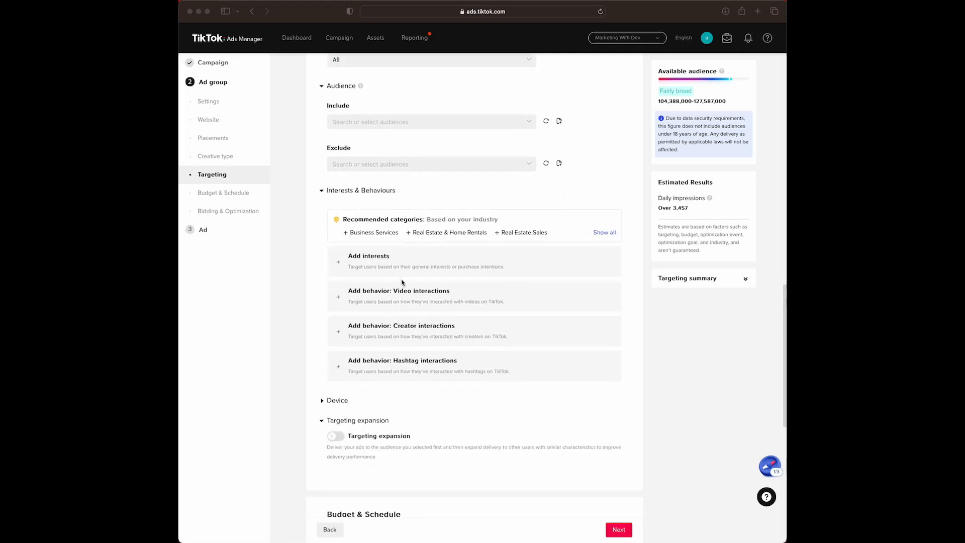
scroll(402, 254, "up", 9)
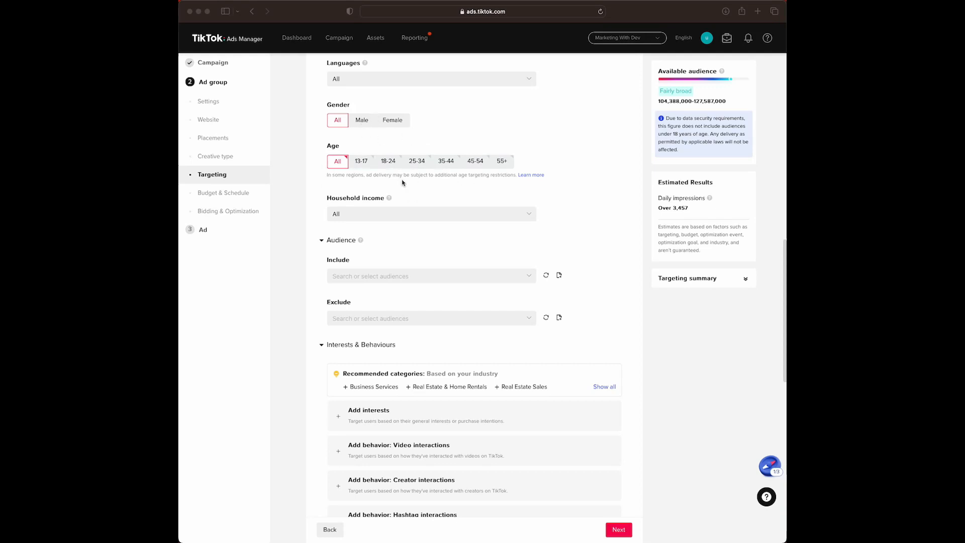
scroll(420, 224, "down", 3)
scroll(422, 304, "down", 2)
scroll(420, 304, "down", 1)
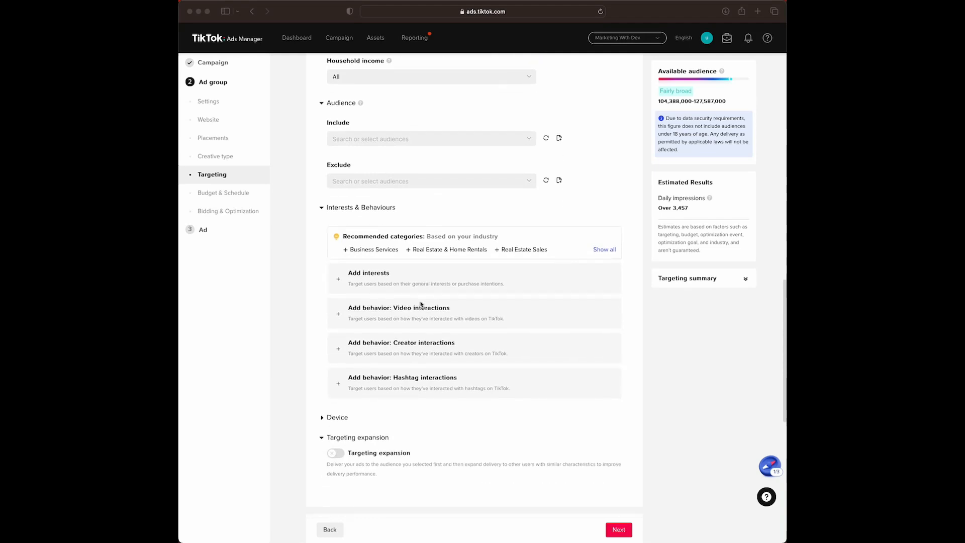
Review the recommended categories, the interest and behaviour targeting options, and the targeting expansion setting.
scroll(423, 304, "down", 2)
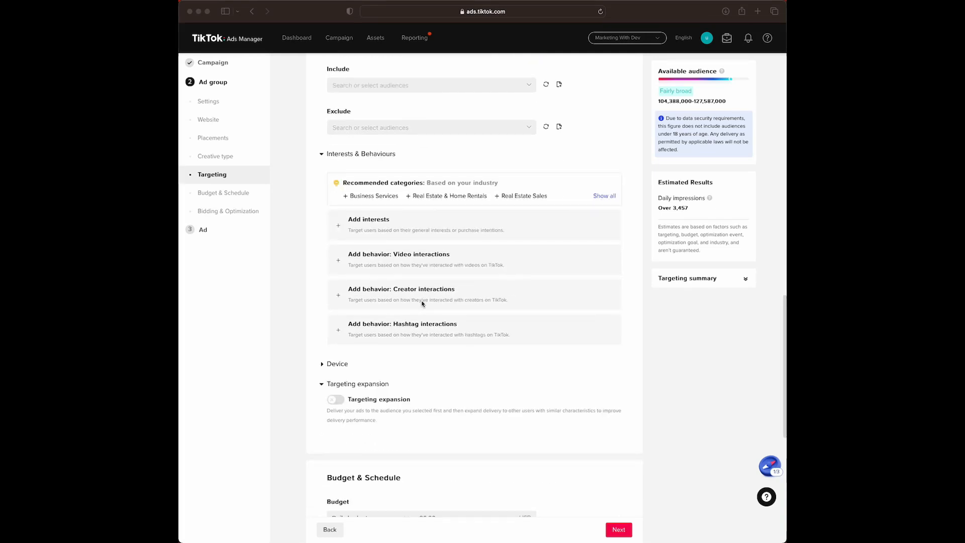
scroll(439, 304, "down", 2)
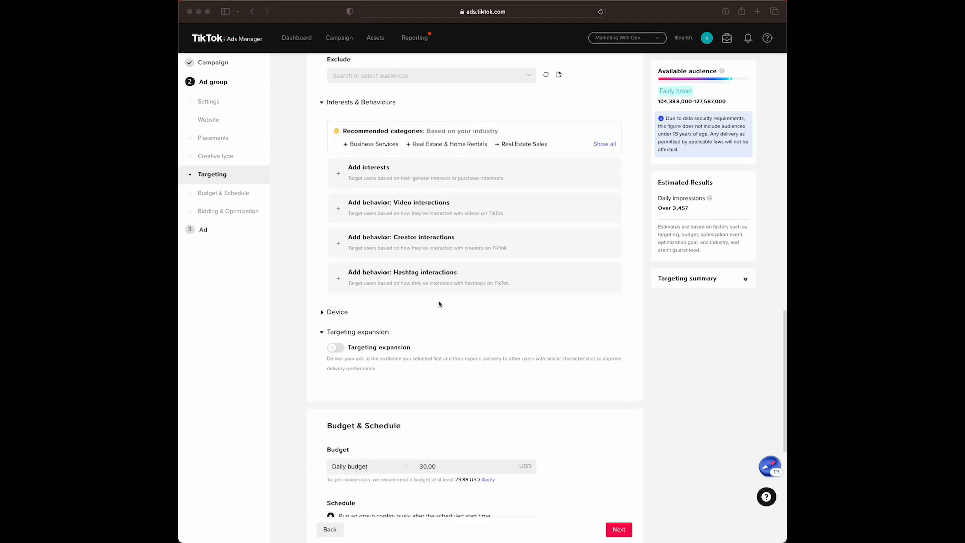
scroll(438, 303, "down", 1)
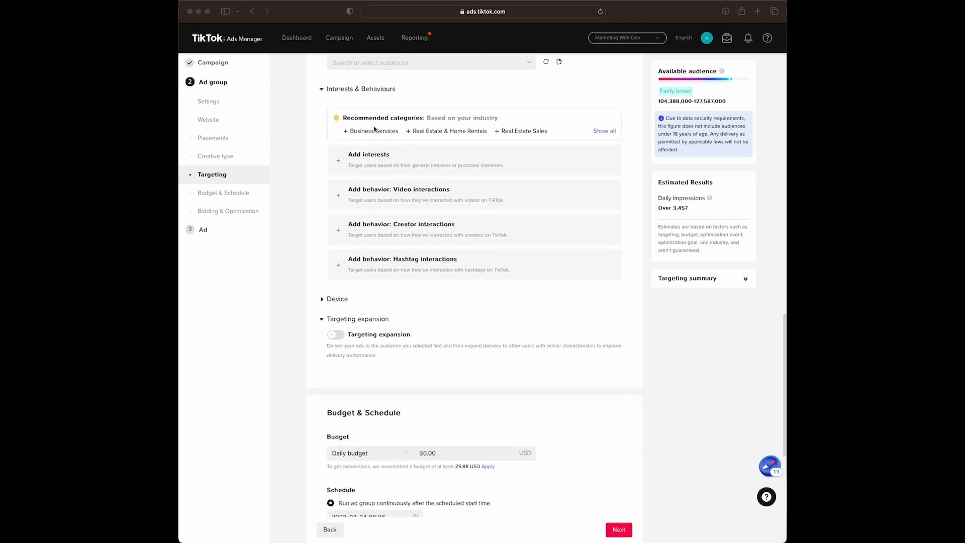
scroll(387, 176, "up", 1)
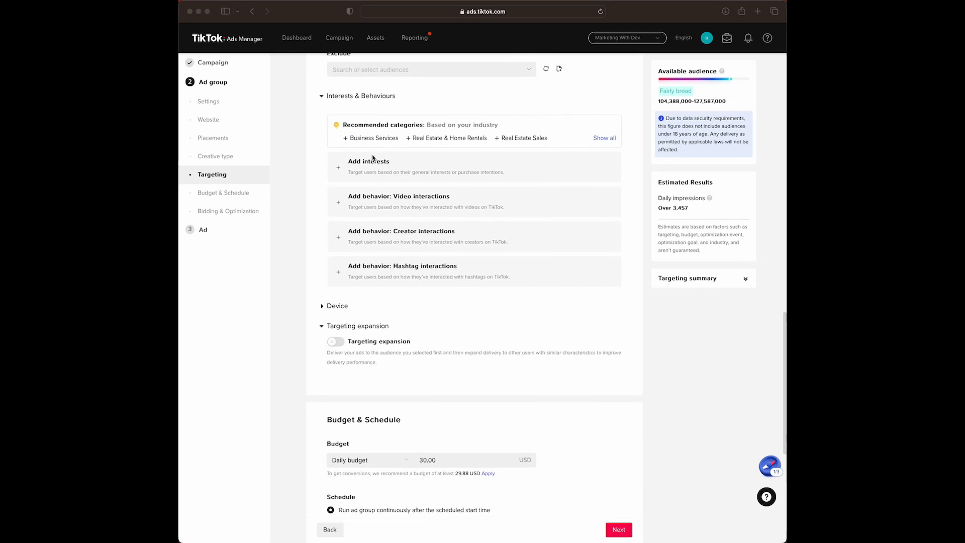
scroll(420, 221, "up", 2)
scroll(361, 174, "up", 2)
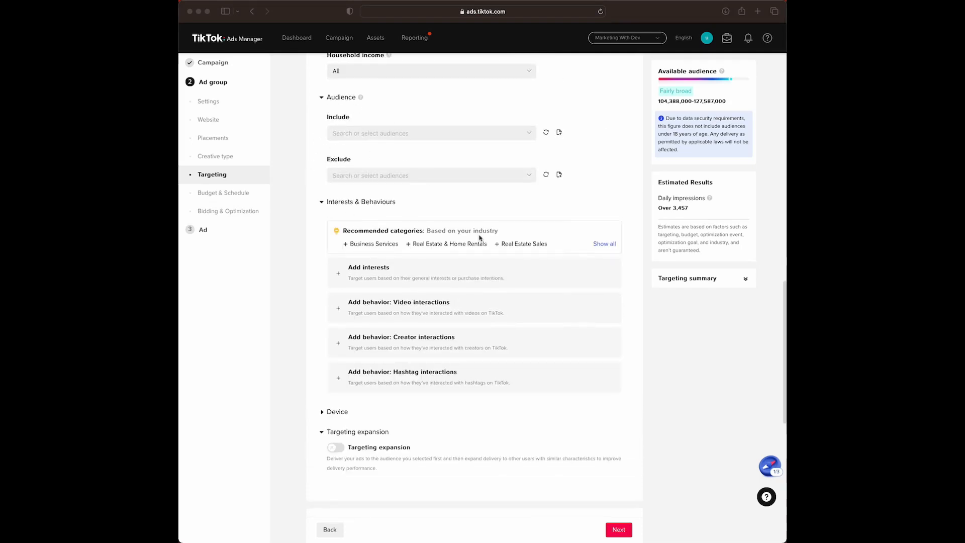
scroll(437, 291, "down", 4)
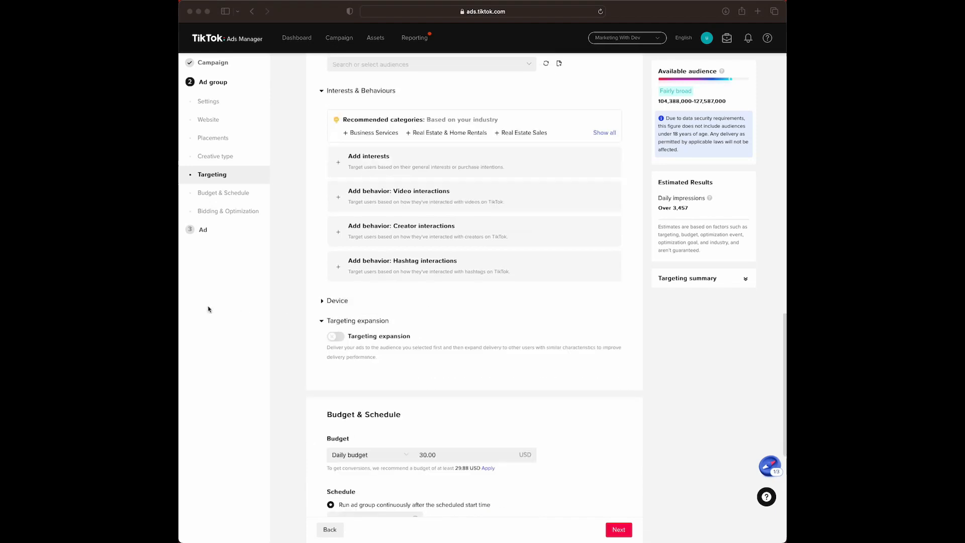
scroll(215, 278, "down", 1)
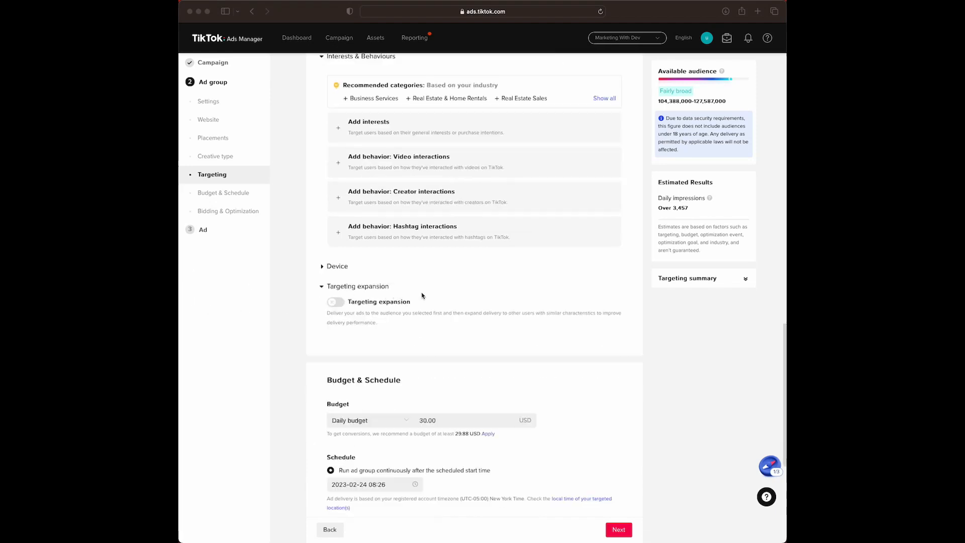
Review the ad group's budget, schedule and dayparting settings through to the bid strategy options.
scroll(422, 295, "down", 1)
scroll(421, 297, "down", 2)
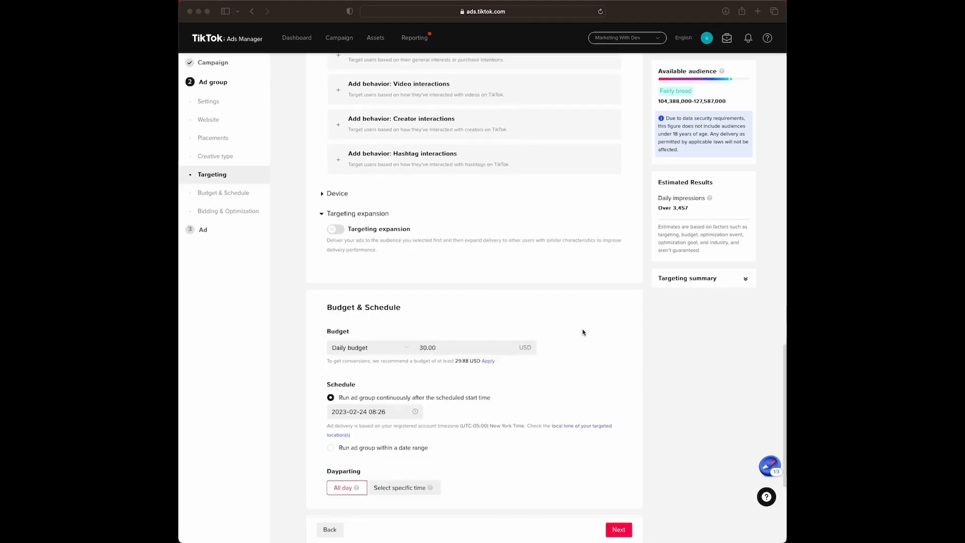
scroll(478, 352, "down", 1)
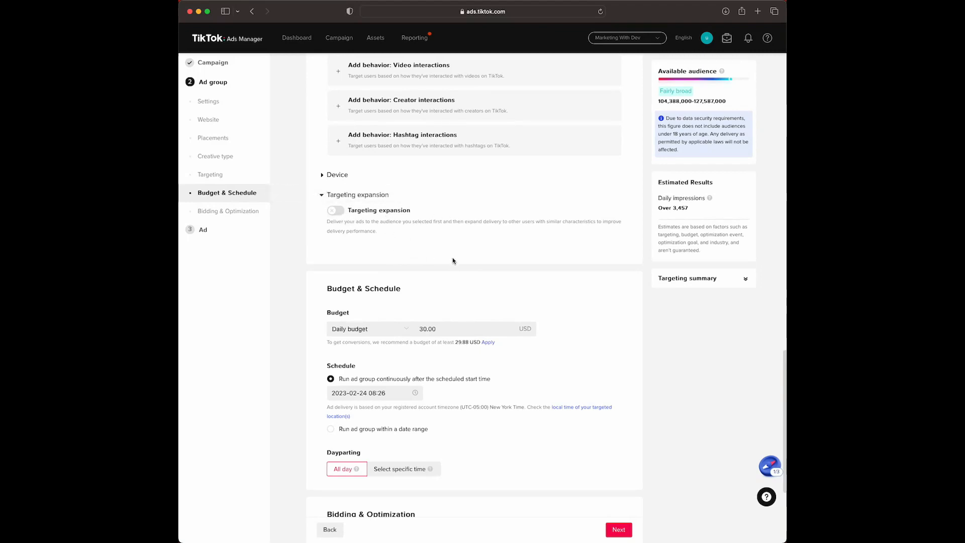
scroll(457, 350, "down", 1)
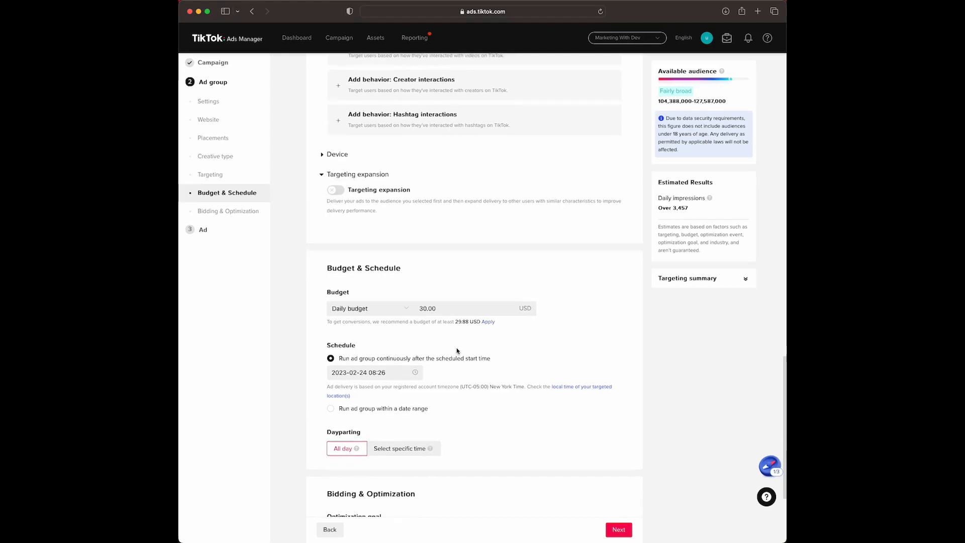
scroll(457, 351, "down", 1)
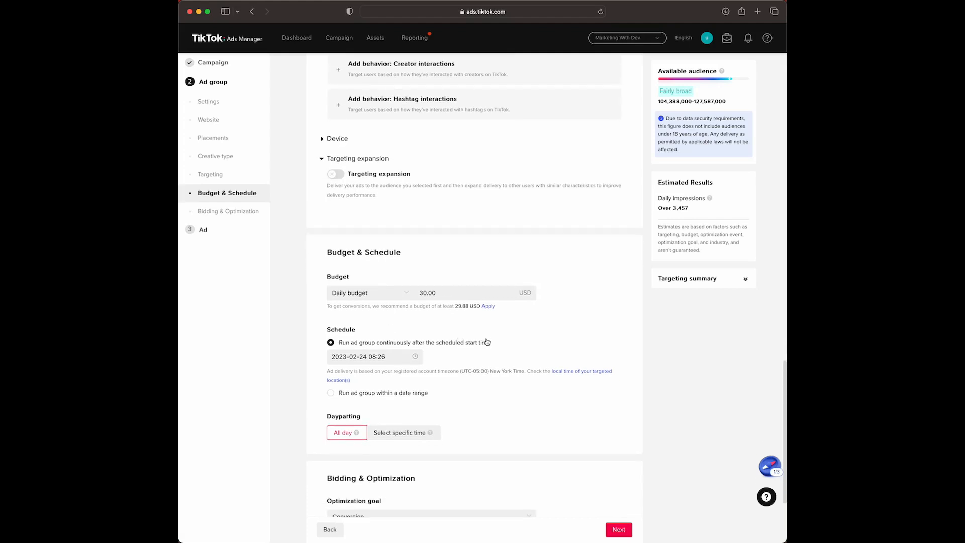
scroll(500, 330, "down", 3)
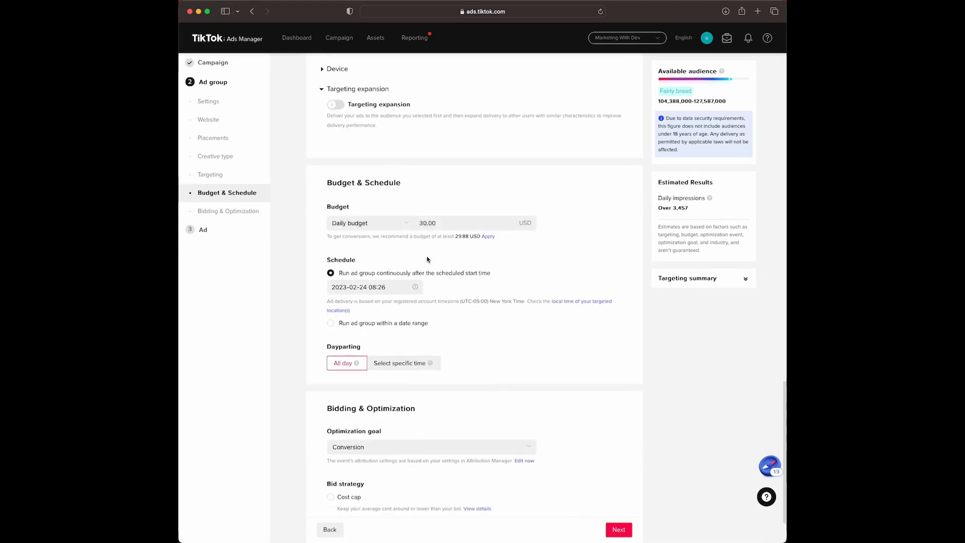
scroll(438, 272, "down", 1)
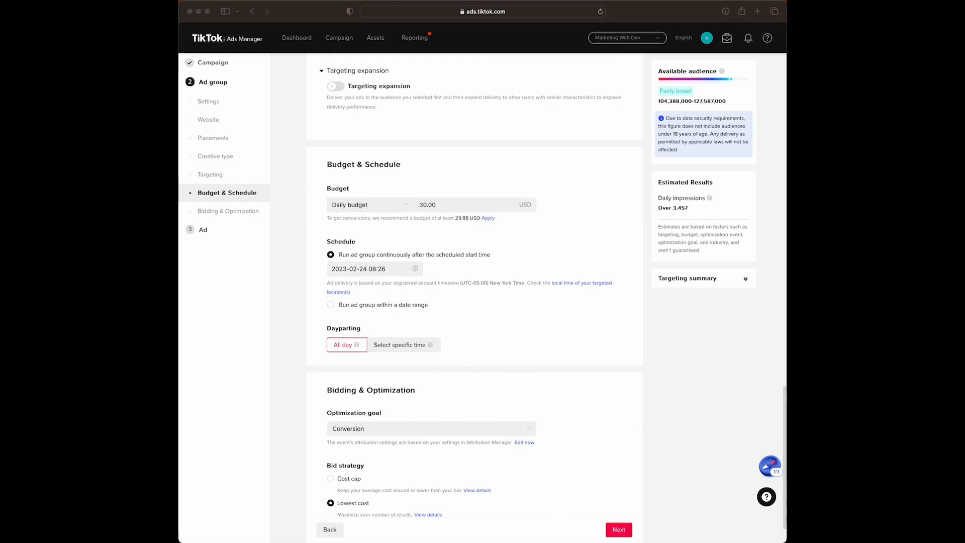
scroll(386, 275, "down", 1)
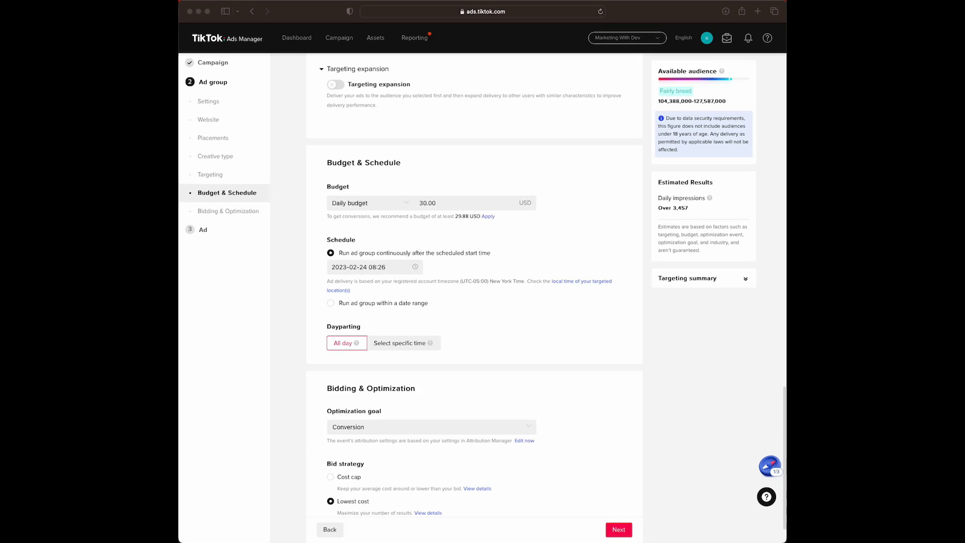
Set the ad group's scheduled start date to 2023-02-25.
left_click(371, 266)
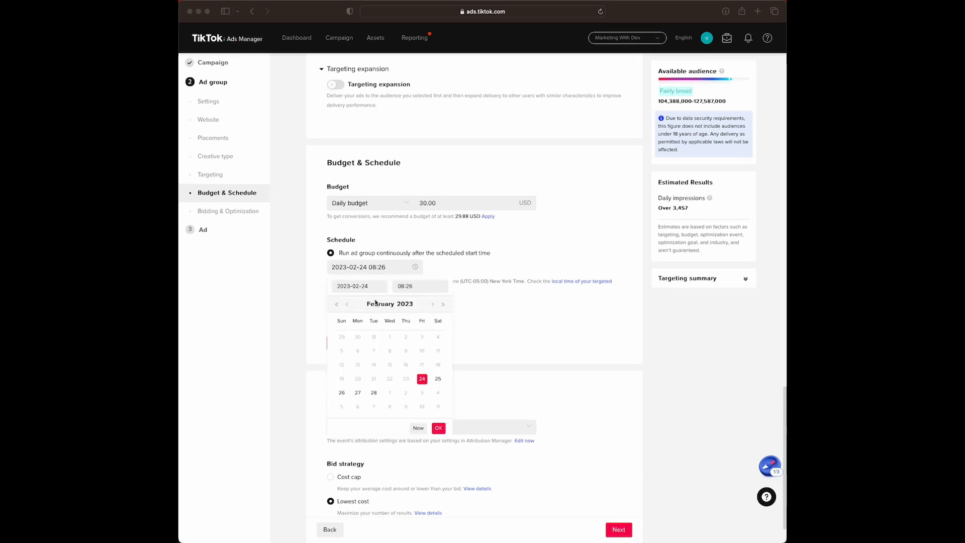
left_click(438, 379)
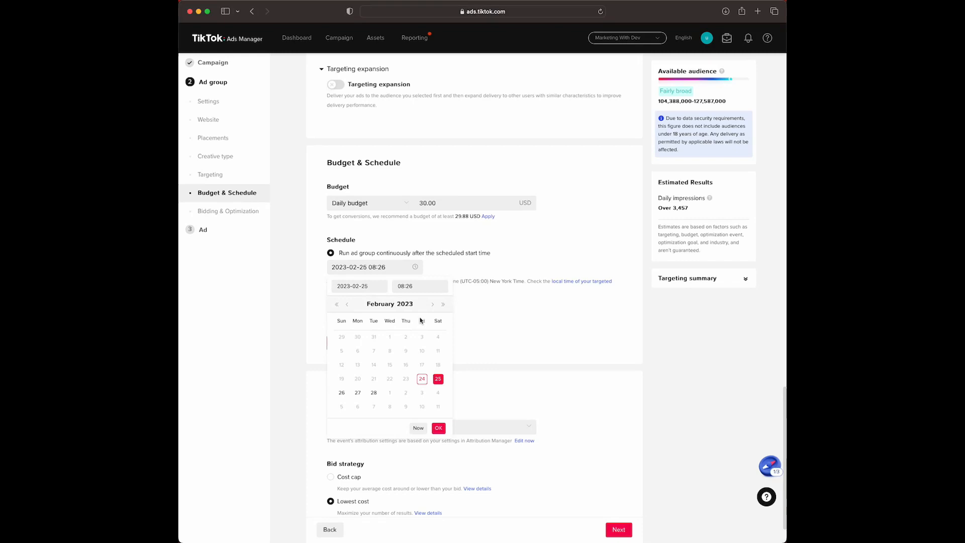
left_click(438, 428)
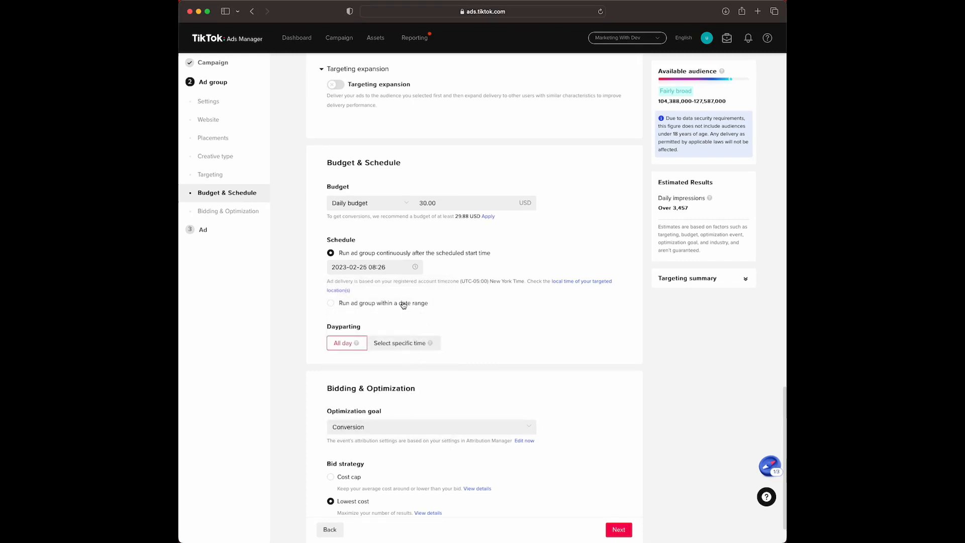
left_click(409, 266)
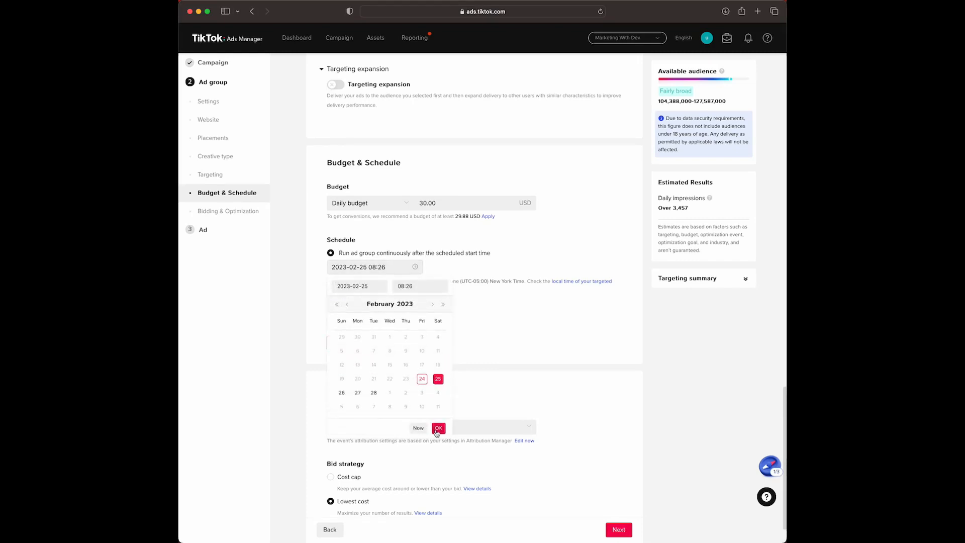
left_click(438, 428)
Set the ad group's scheduled start time to 12:00.
left_click(382, 267)
left_click(416, 286)
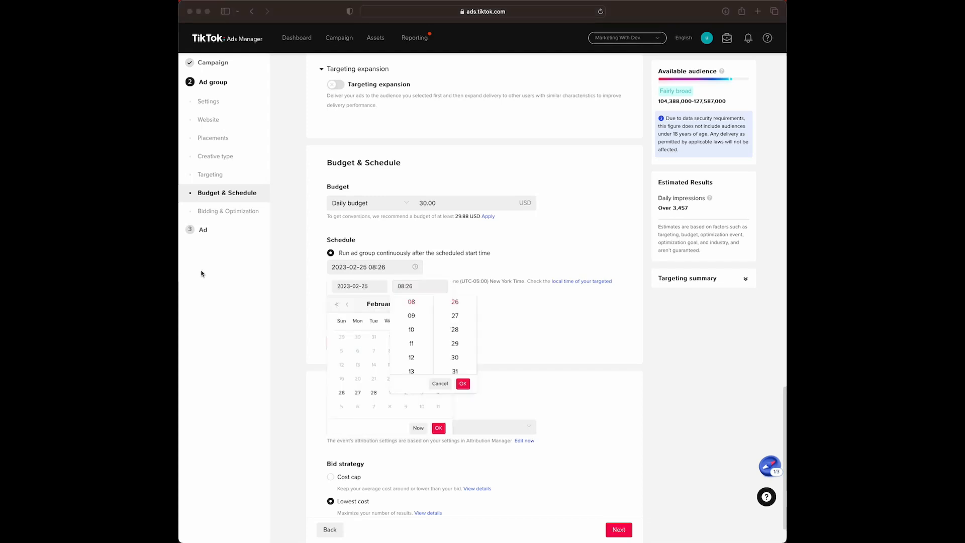
left_click(411, 357)
scroll(455, 337, "up", 2)
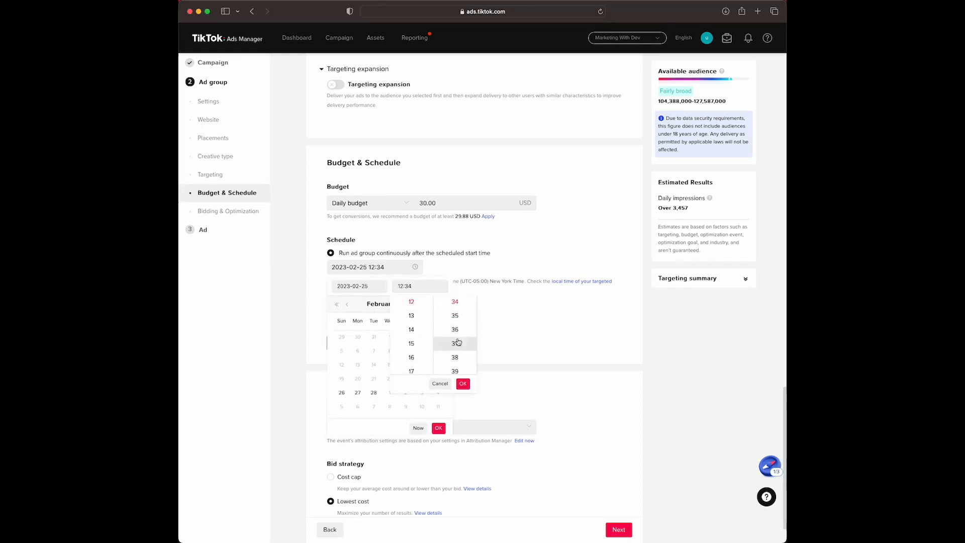
left_click(455, 342)
scroll(455, 344, "up", 6)
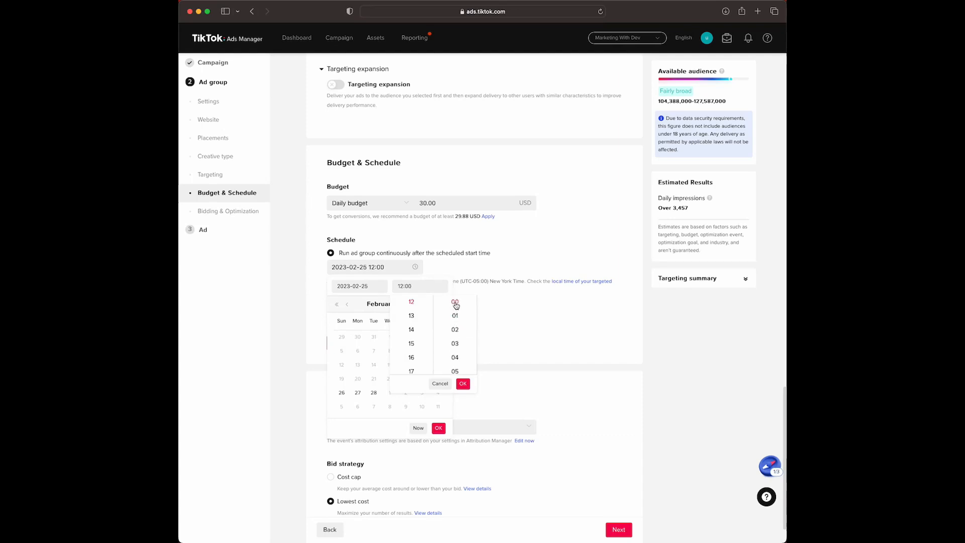
left_click(463, 384)
left_click(438, 428)
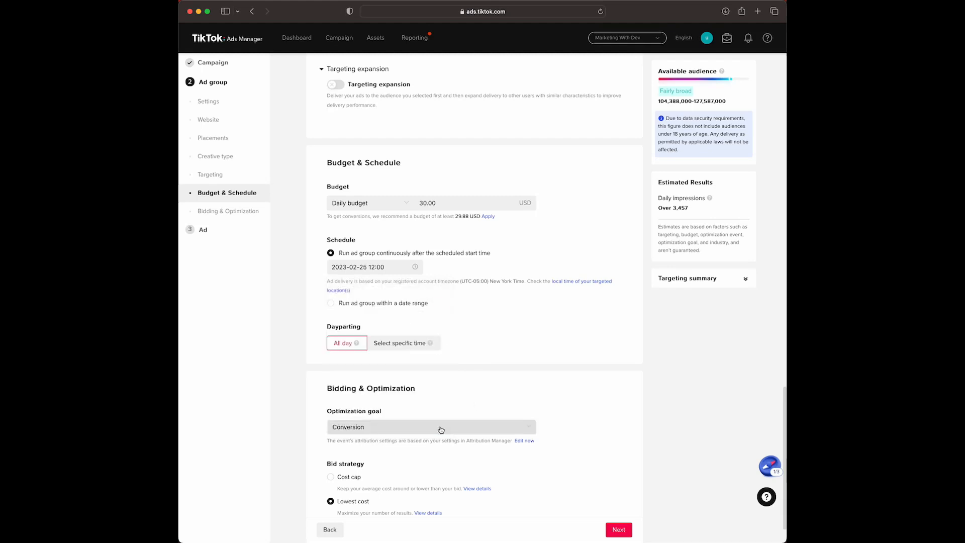
left_click(171, 244)
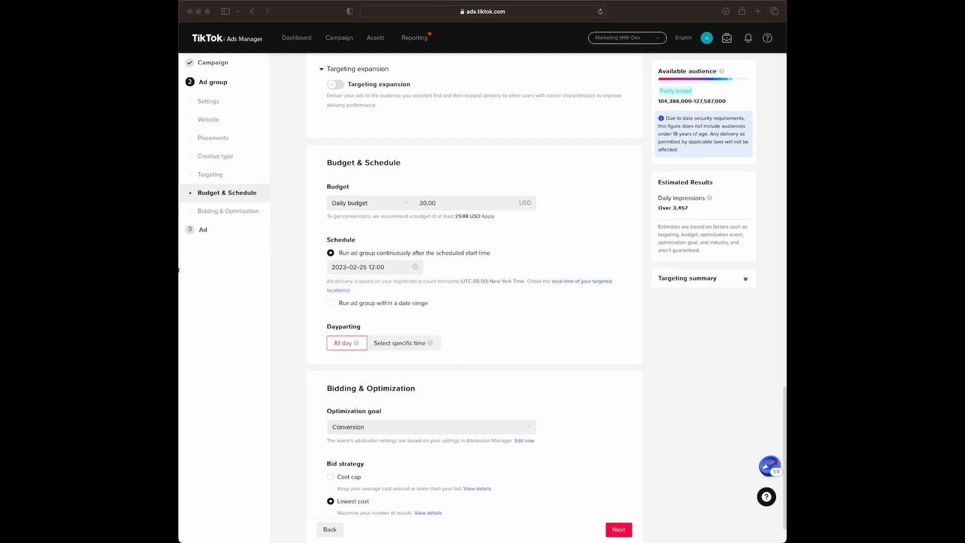
Check the ad group's optimization goal and bid strategy, keep Conversion with Lowest cost, and continue to the ad setup.
scroll(453, 280, "down", 2)
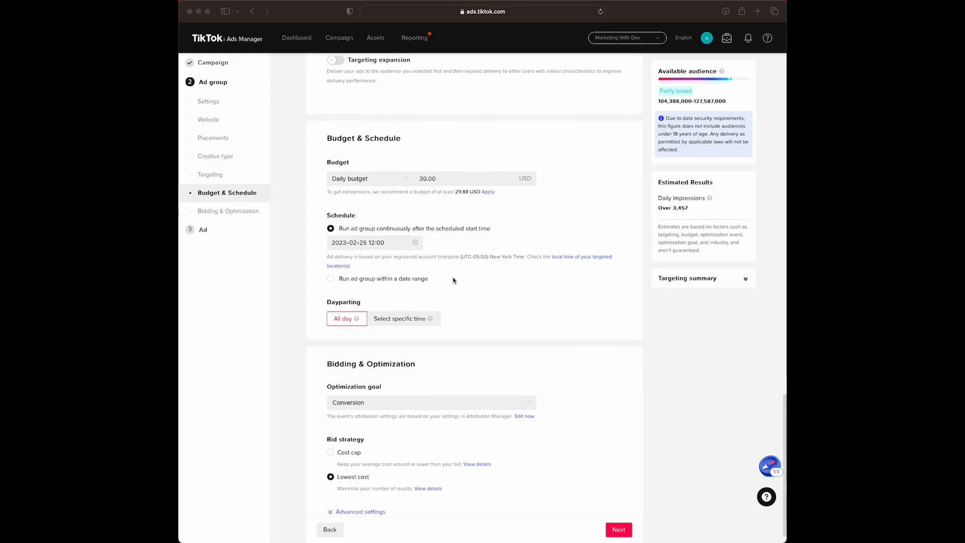
scroll(453, 280, "down", 1)
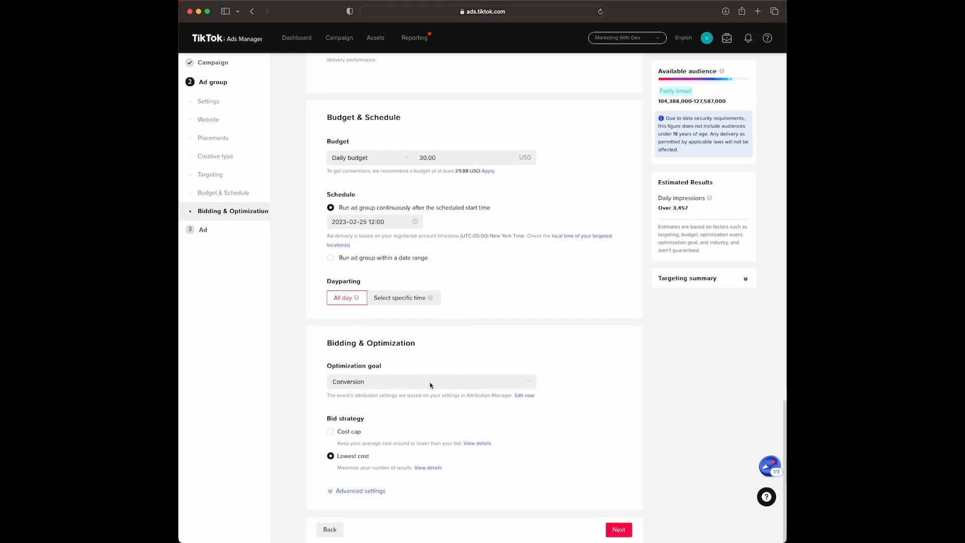
left_click(415, 385)
left_click(420, 358)
left_click(615, 531)
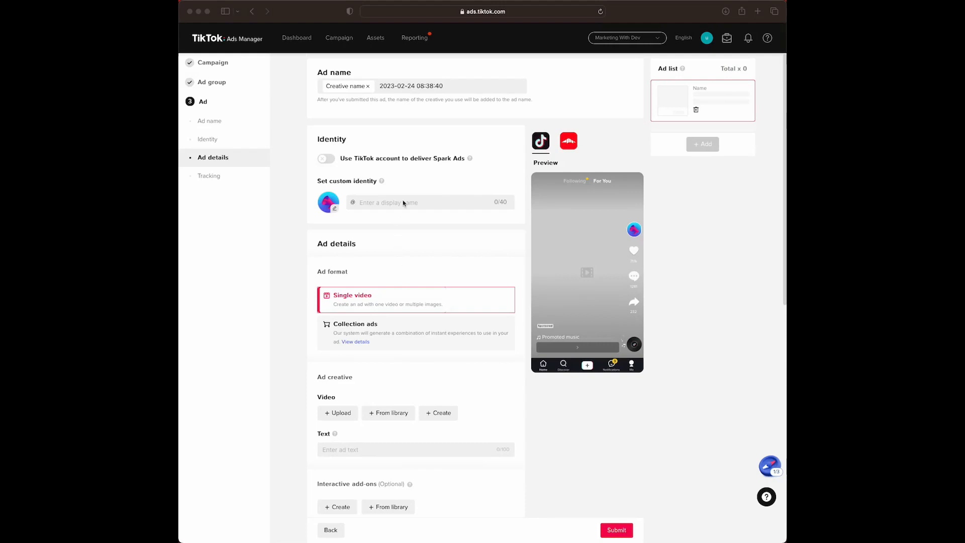
Replace the default date and time in the ad name with "Video 1".
left_click(445, 86)
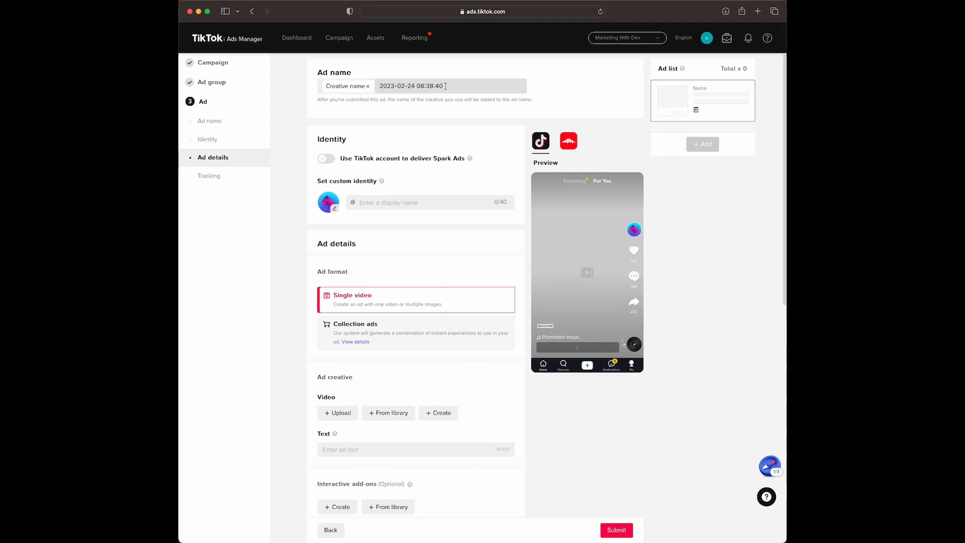
left_click(445, 86)
key("BackSpace")
key("BackSpace")
key("BackSpace")
key("BackSpace")
key("BackSpace")
key("BackSpace")
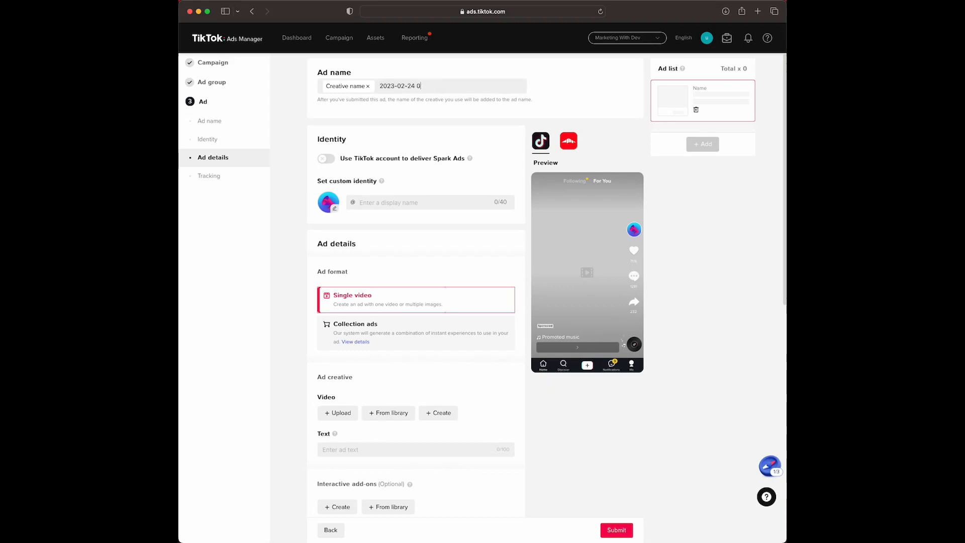
key("BackSpace")
key("BackSpace")
key("BackSpace")
key("BackSpace")
key("BackSpace")
key("BackSpace")
type("V")
Set the ad's custom identity display name to "marketingwithdev", keeping the default profile image.
left_click(430, 203)
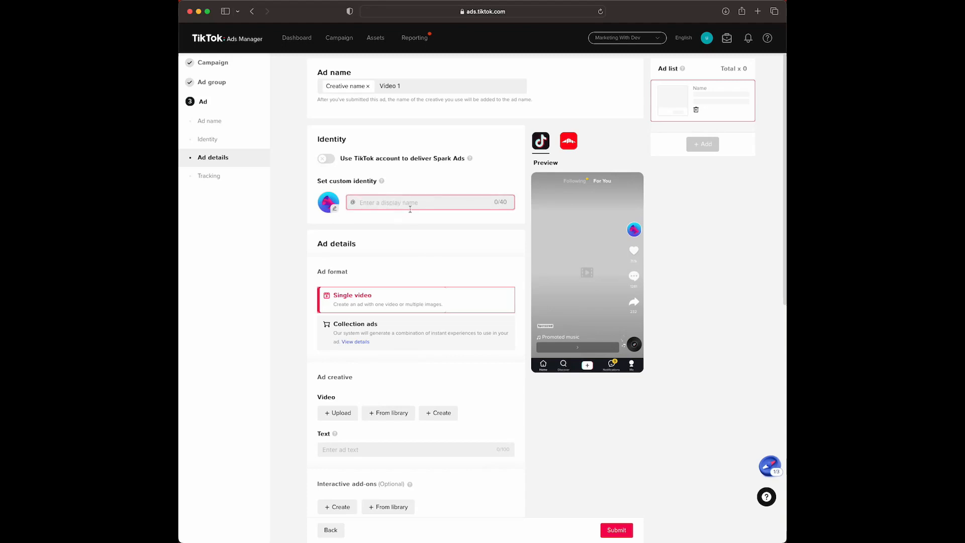
left_click(335, 209)
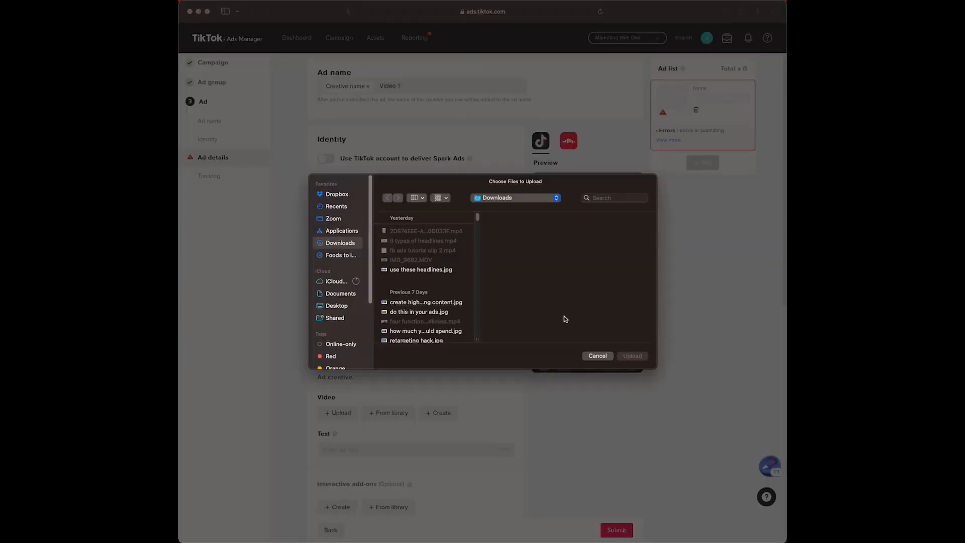
left_click(597, 356)
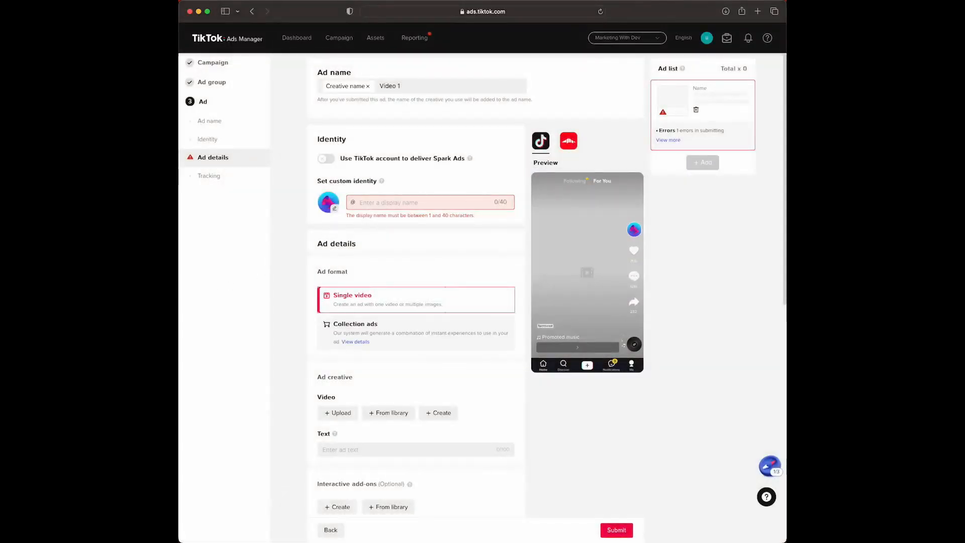
left_click(361, 201)
type("marketingwithdev")
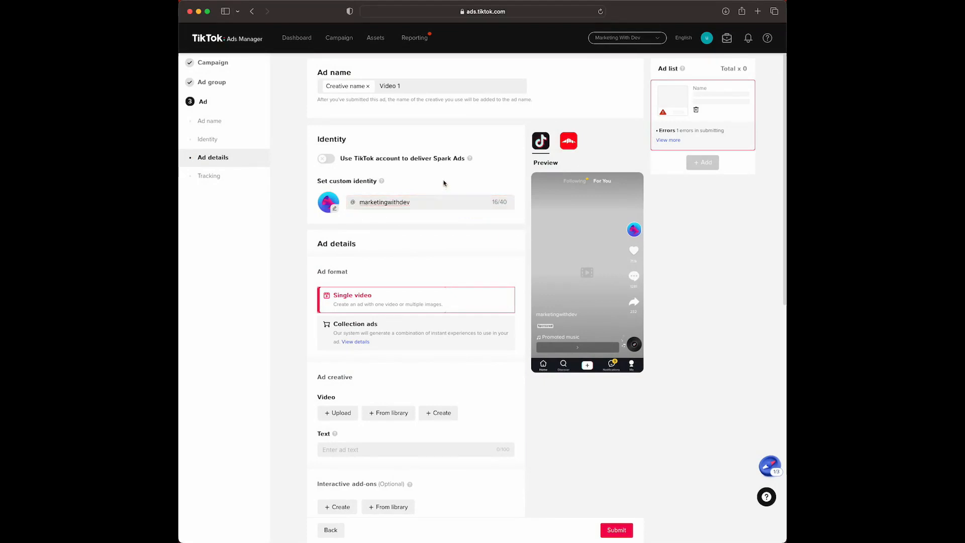
left_click(430, 210)
Add the existing 52-second video from the video library as the creative of the single video ad.
scroll(428, 210, "down", 1)
scroll(428, 210, "down", 2)
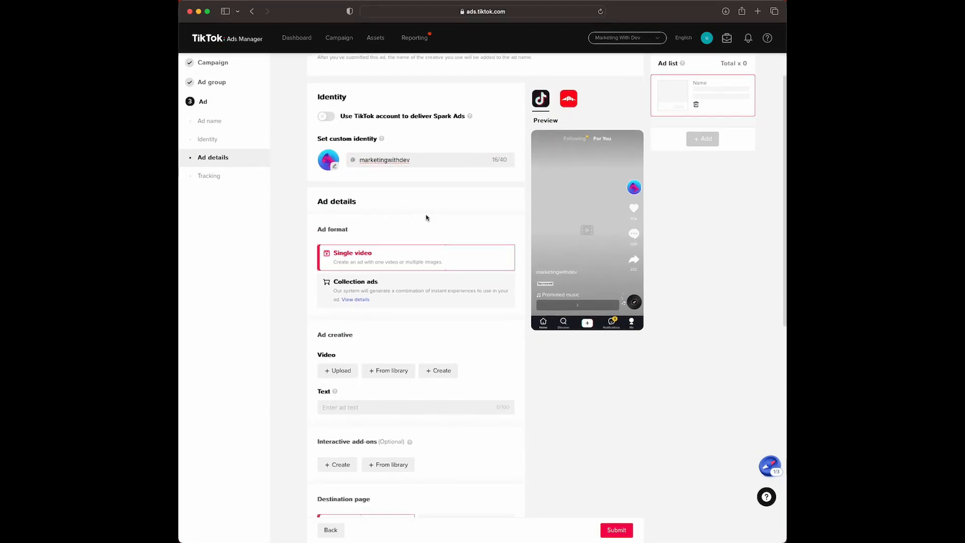
scroll(385, 196, "down", 1)
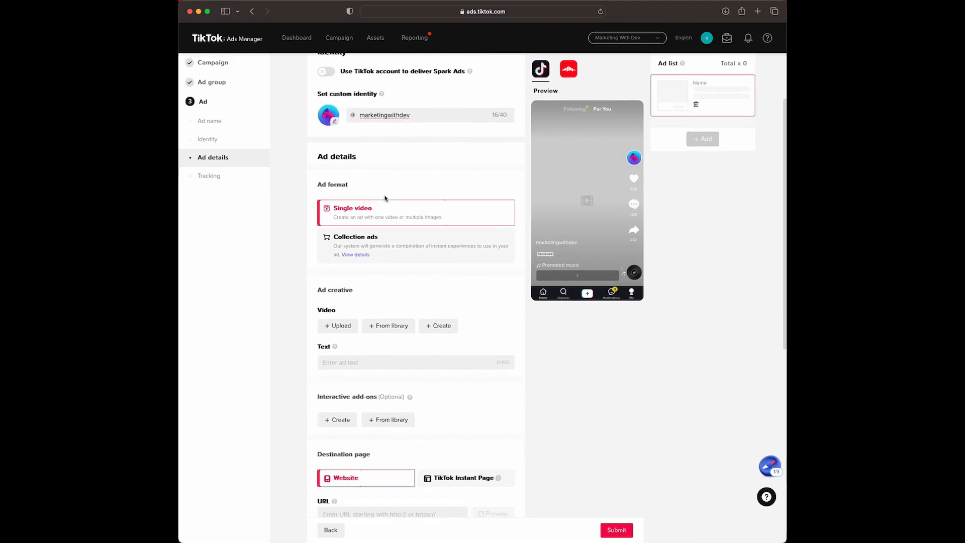
scroll(387, 193, "down", 1)
scroll(387, 192, "down", 1)
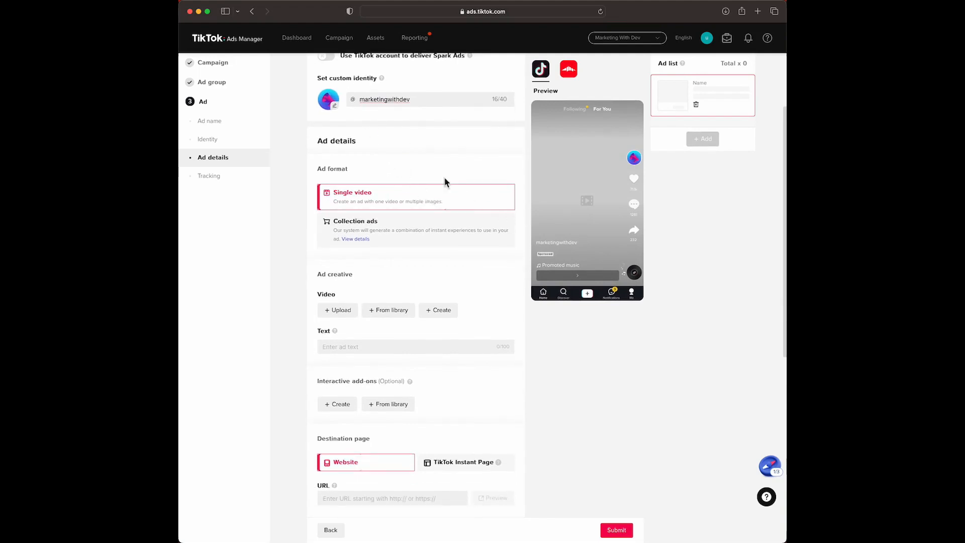
scroll(480, 176, "down", 1)
scroll(480, 176, "down", 1)
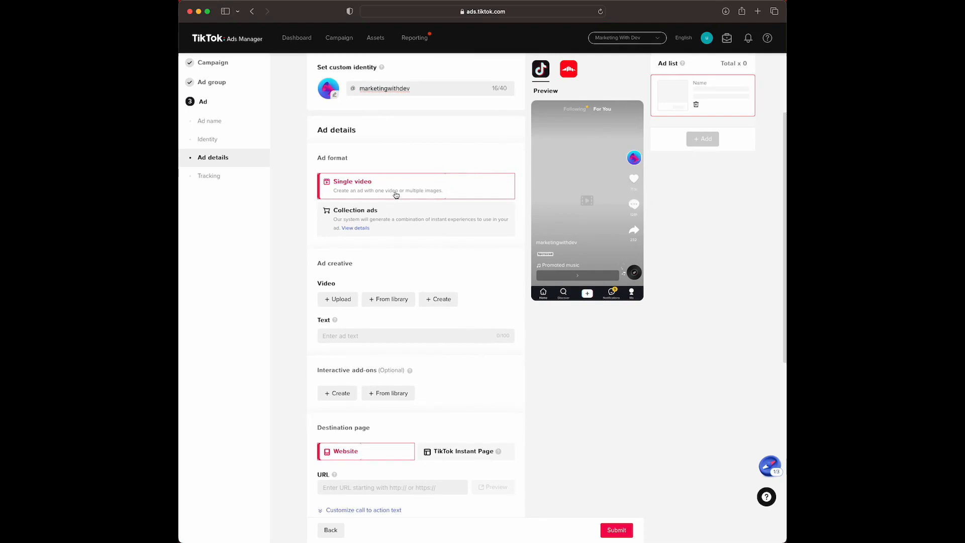
scroll(400, 188, "down", 2)
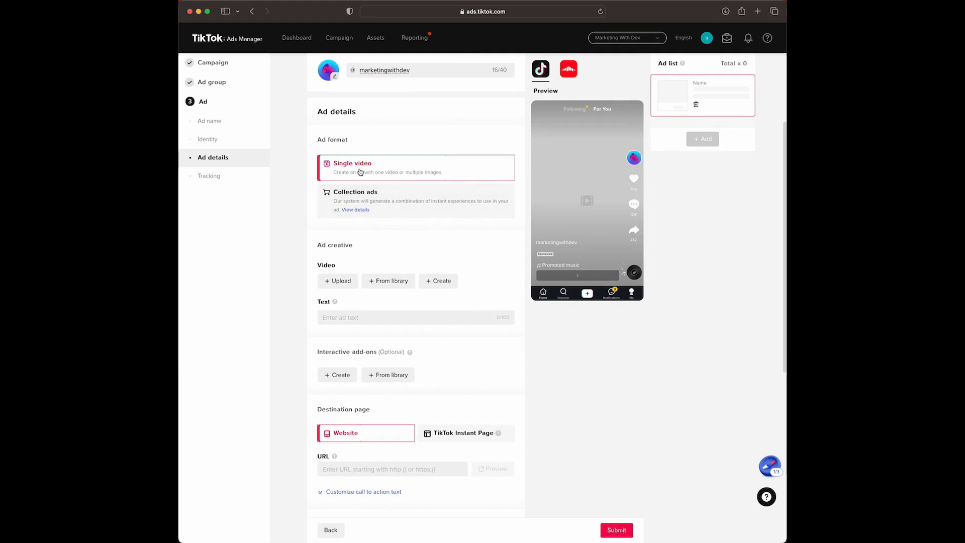
scroll(359, 172, "down", 4)
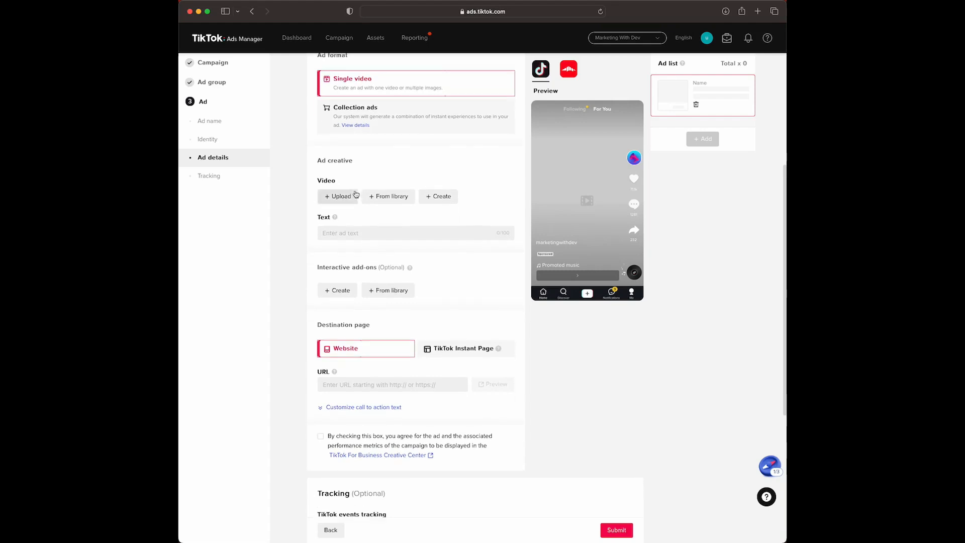
scroll(356, 195, "down", 1)
left_click(347, 184)
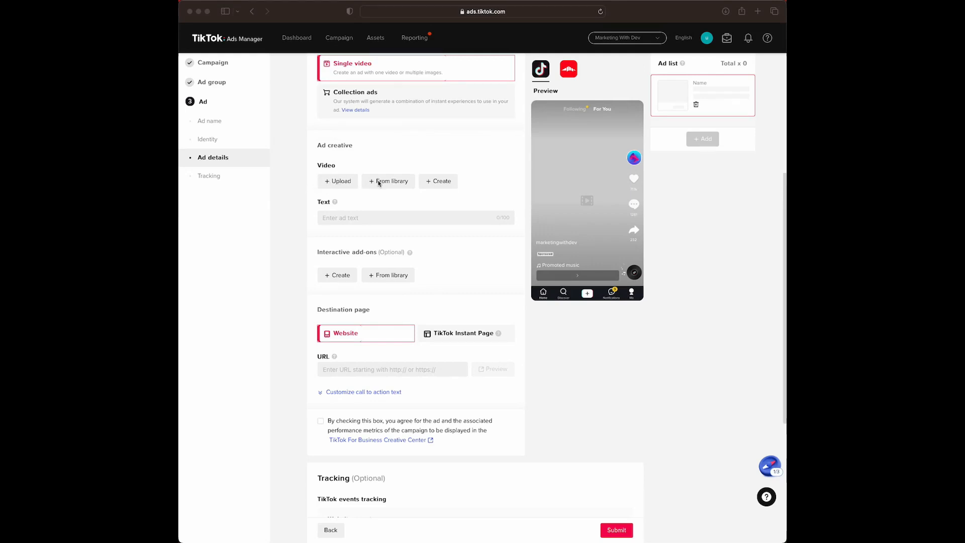
left_click(378, 164)
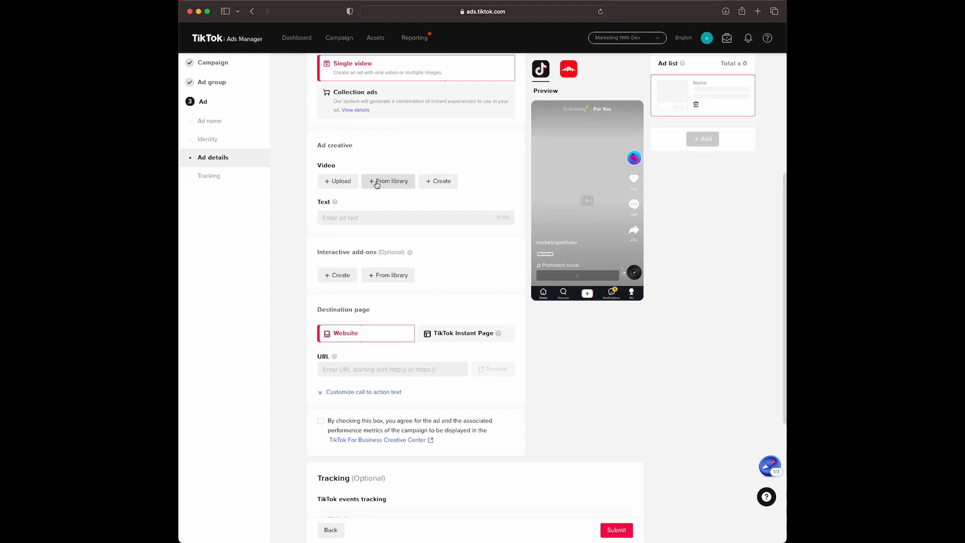
left_click(377, 184)
left_click(419, 119)
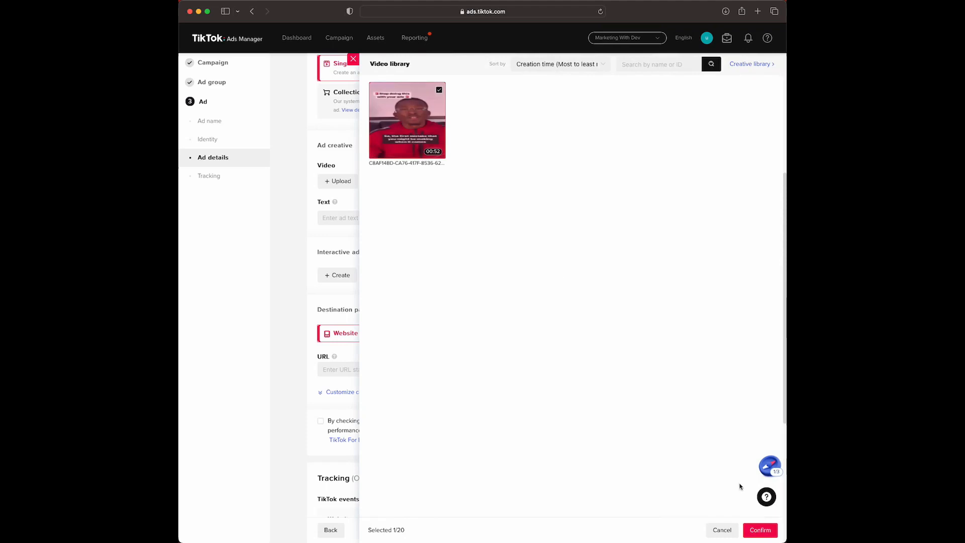
left_click(760, 531)
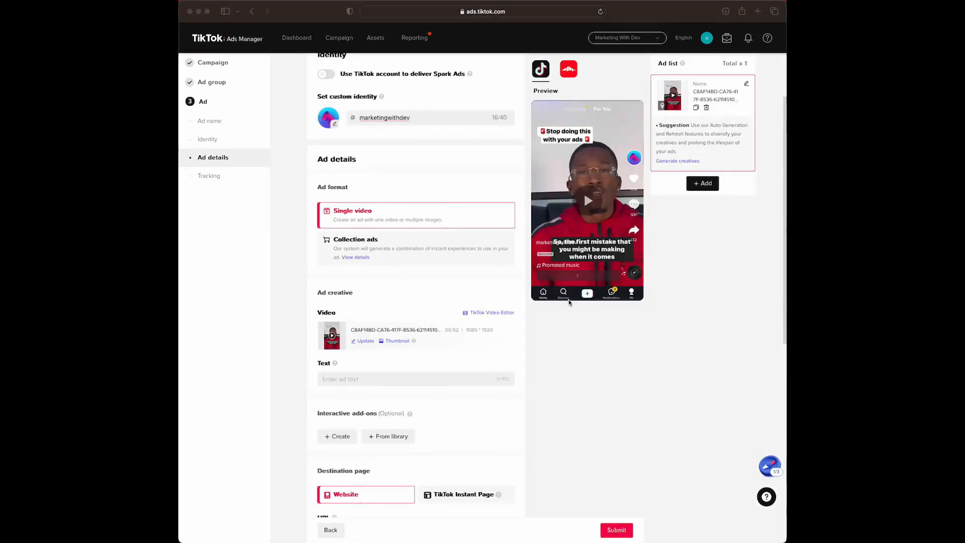
scroll(396, 309, "down", 1)
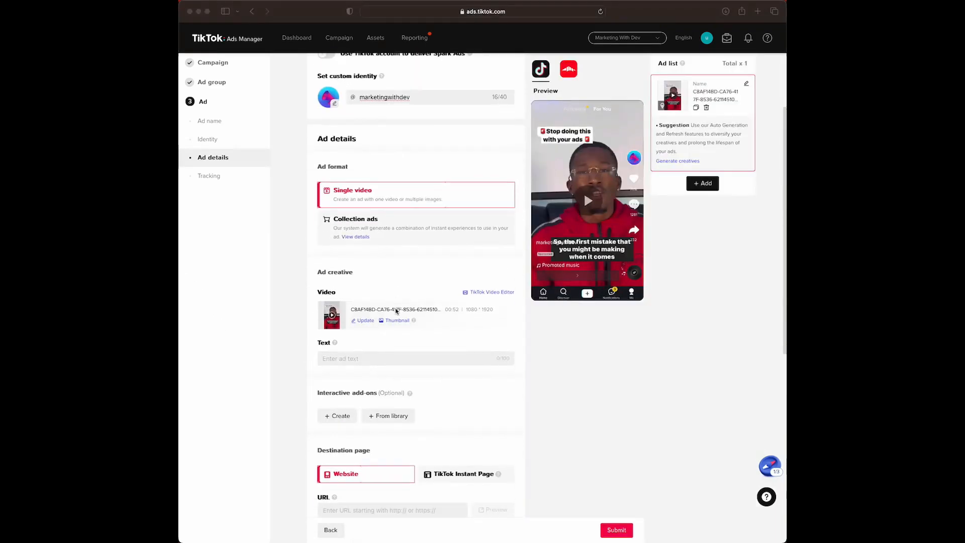
scroll(396, 310, "down", 2)
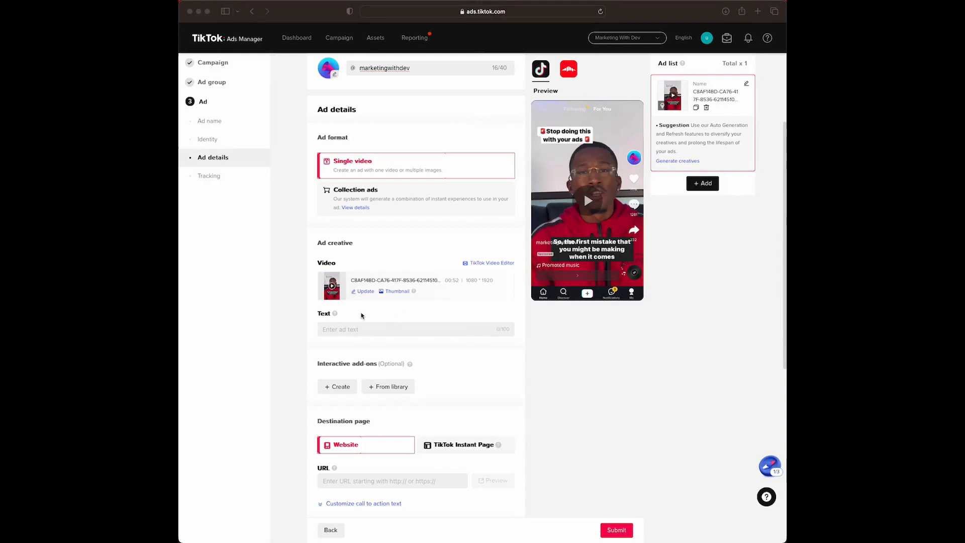
left_click(351, 329)
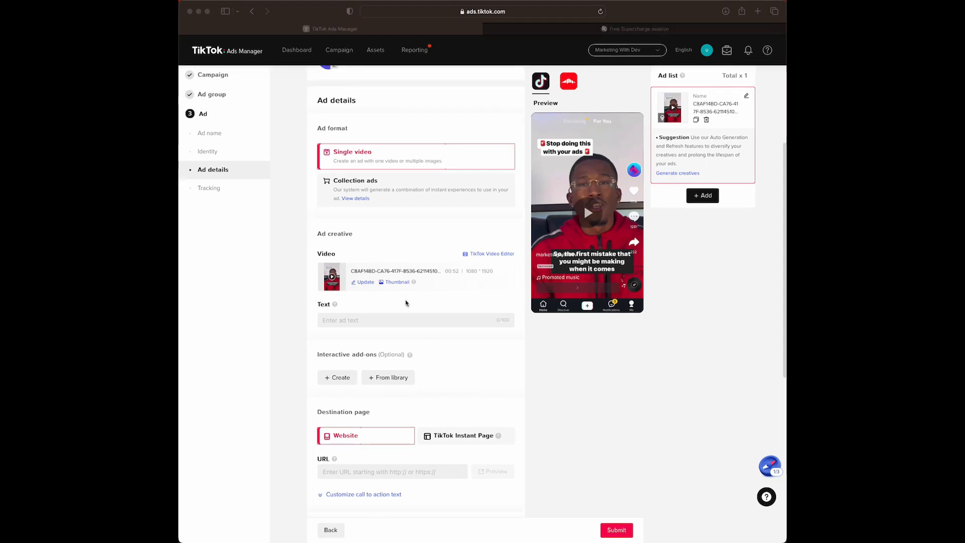
scroll(372, 297, "down", 2)
scroll(397, 308, "down", 2)
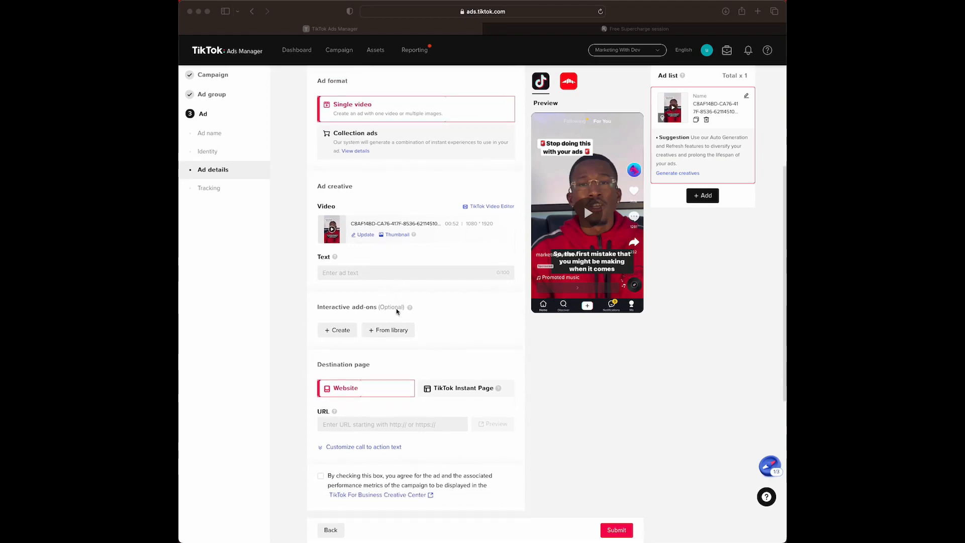
scroll(401, 330, "down", 3)
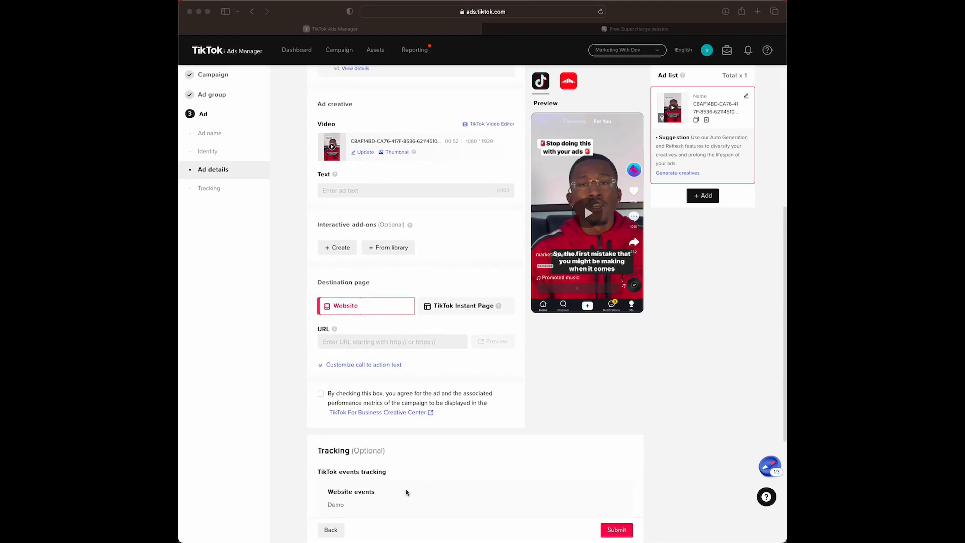
left_click(364, 343)
right_click(364, 345)
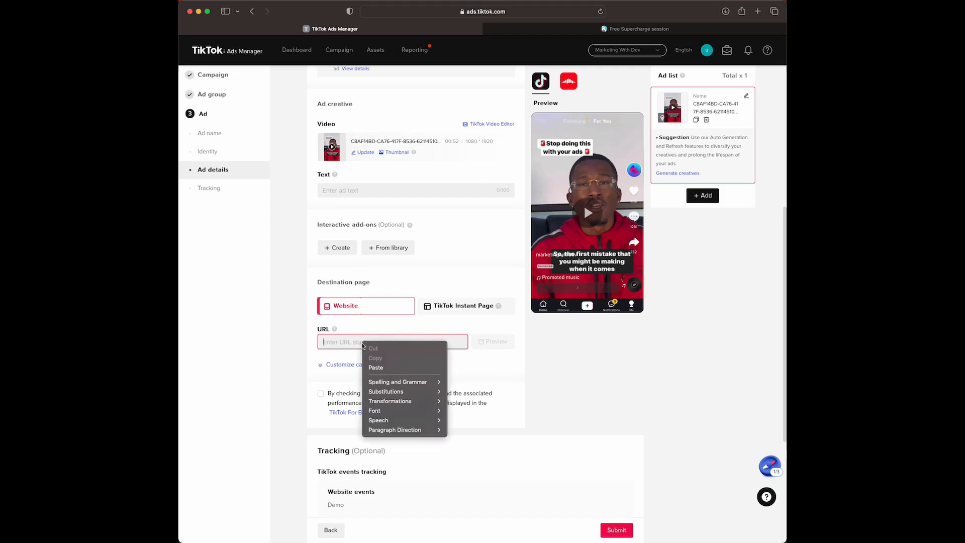
left_click(377, 367)
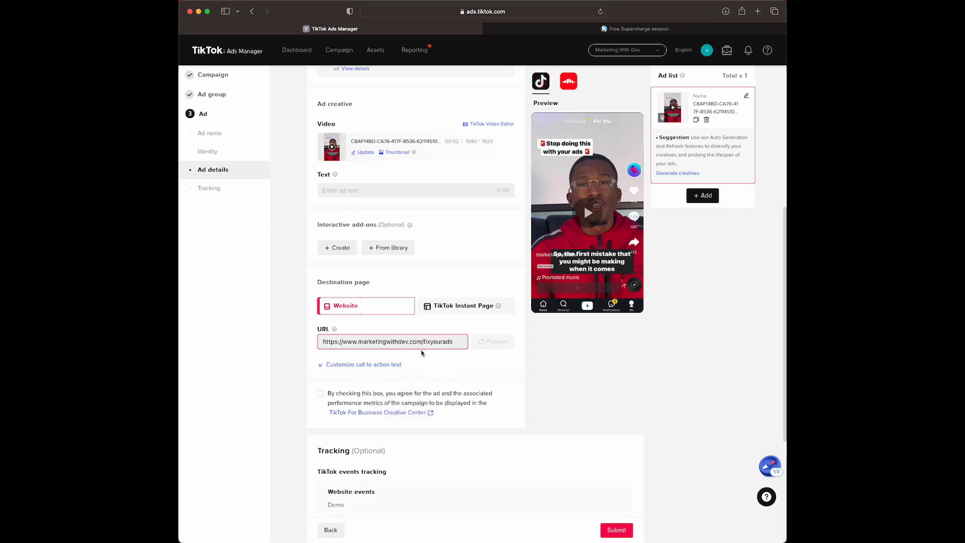
left_click(482, 370)
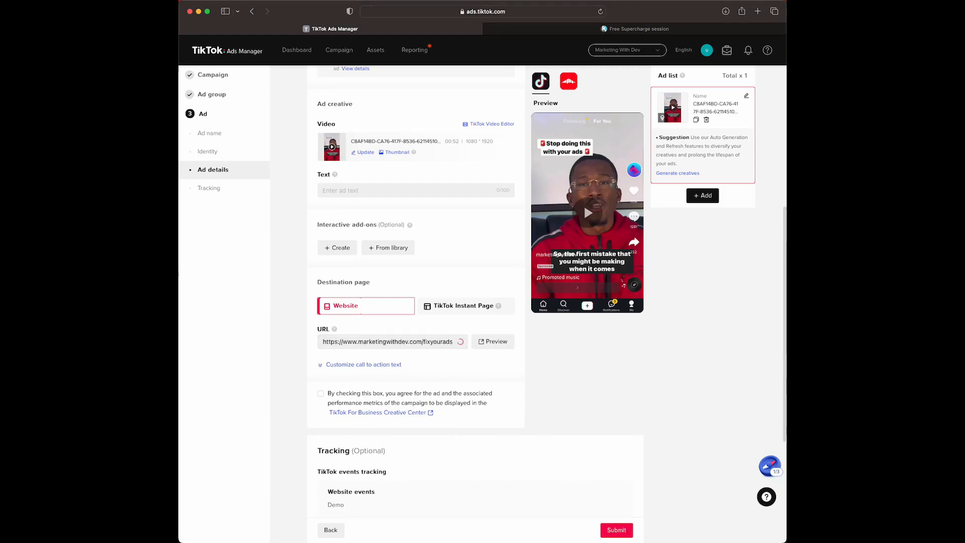
Review the ad's call-to-action option, Creative Center consent and optional event and third-party tracking settings.
scroll(260, 293, "down", 4)
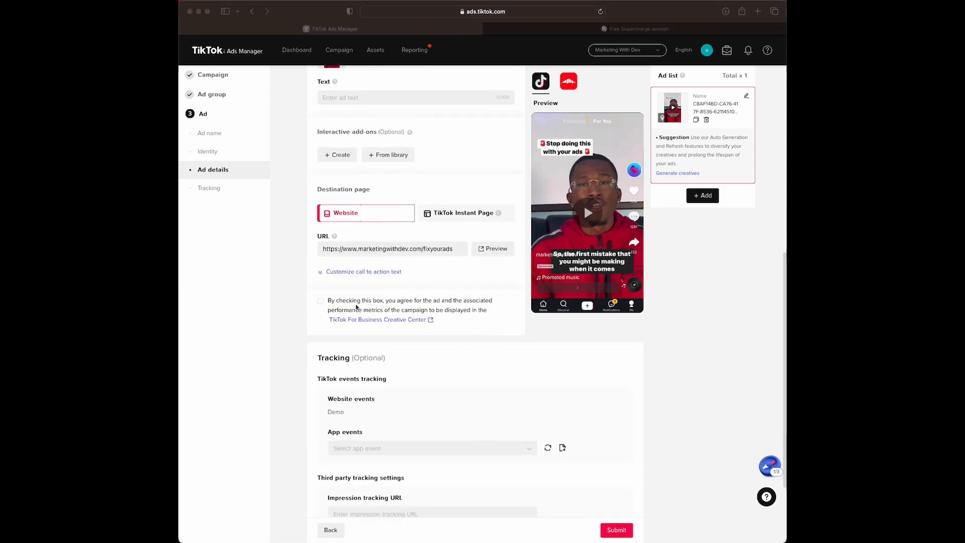
scroll(366, 321, "down", 1)
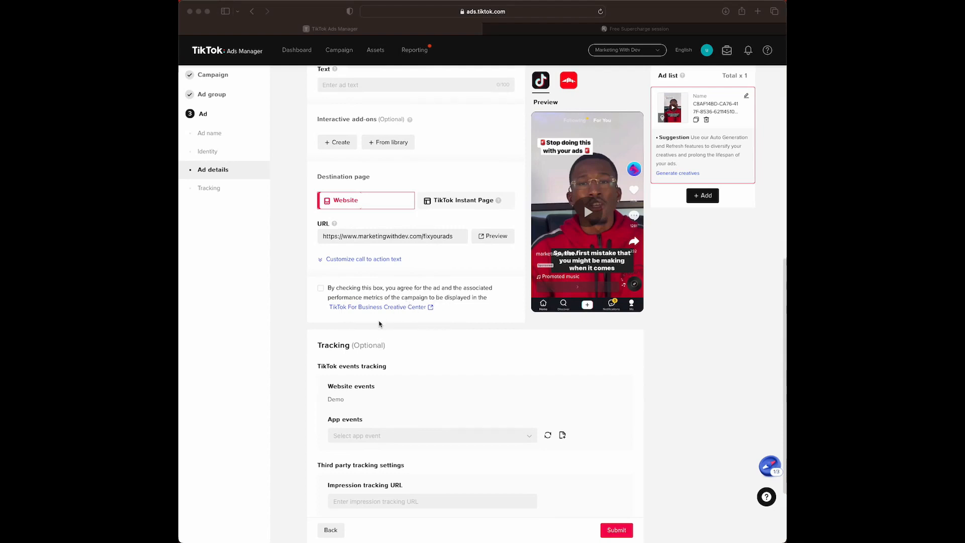
scroll(326, 292, "down", 1)
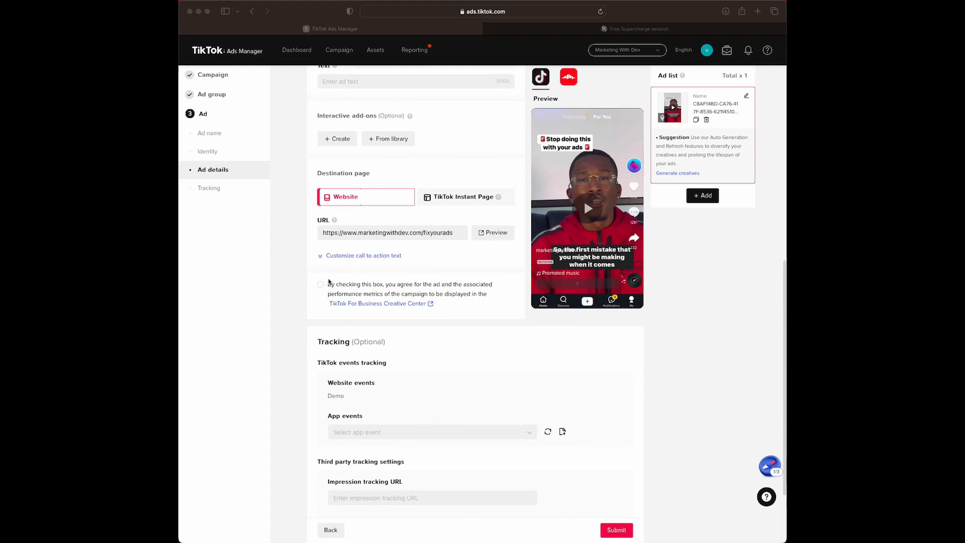
scroll(347, 294, "down", 3)
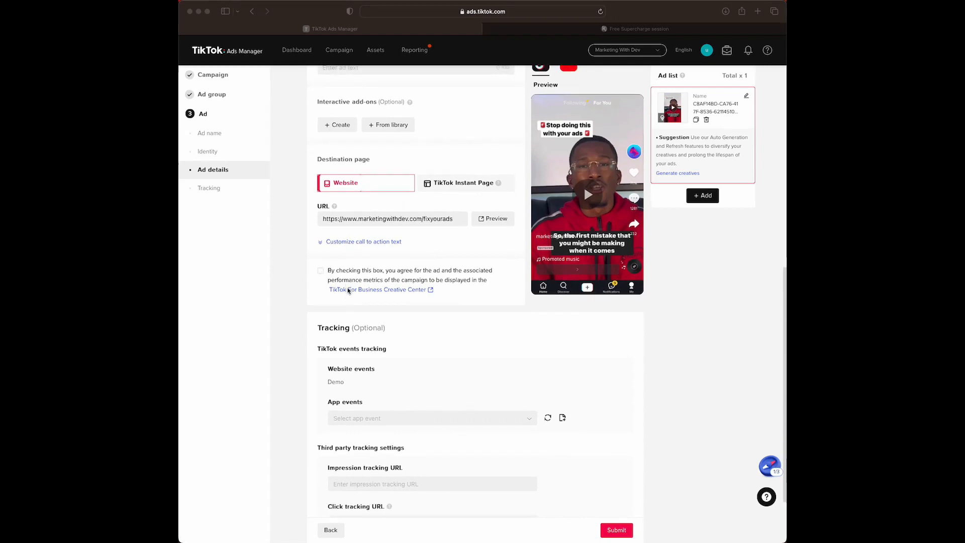
scroll(350, 296, "down", 8)
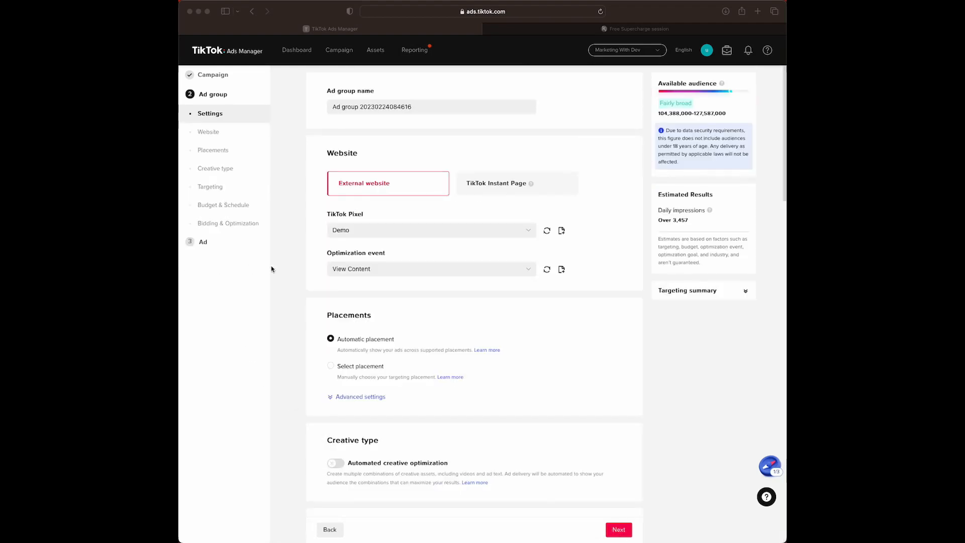
Rename the ad group as "Stacked interests".
scroll(372, 279, "down", 1)
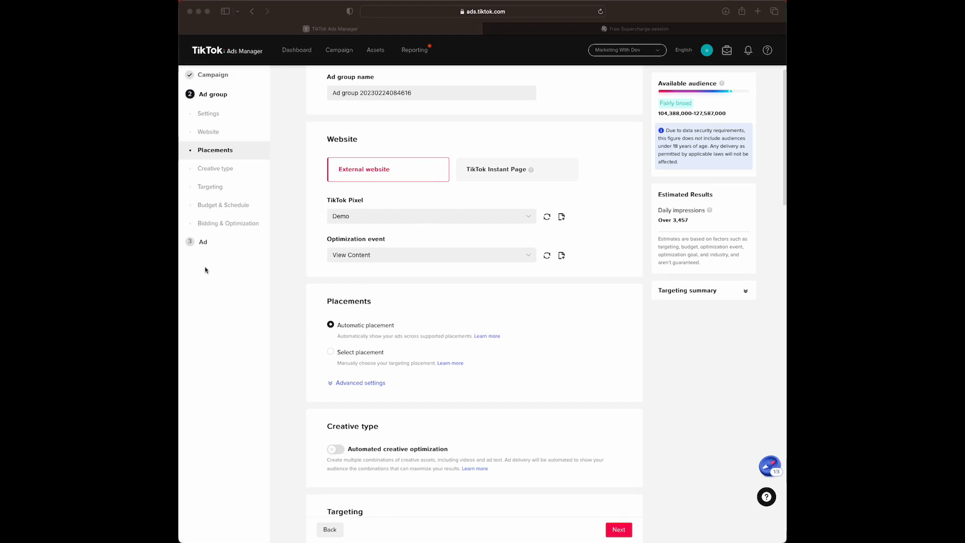
left_click(415, 93)
key("BackSpace")
key("BackSpace")
key("BackSpace")
key("BackSpace")
key("BackSpace")
key("BackSpace")
key("BackSpace")
key("BackSpace")
key("BackSpace")
key("BackSpace")
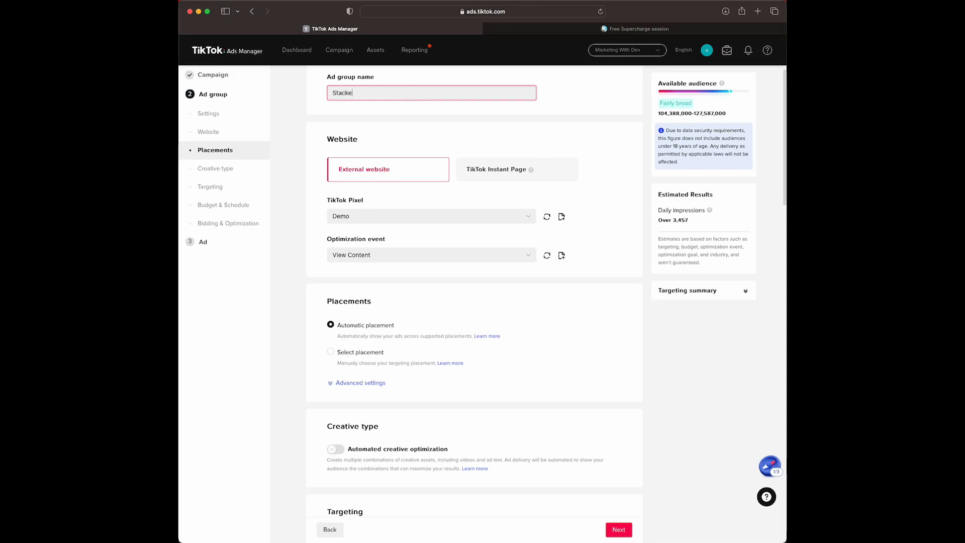
type("sts")
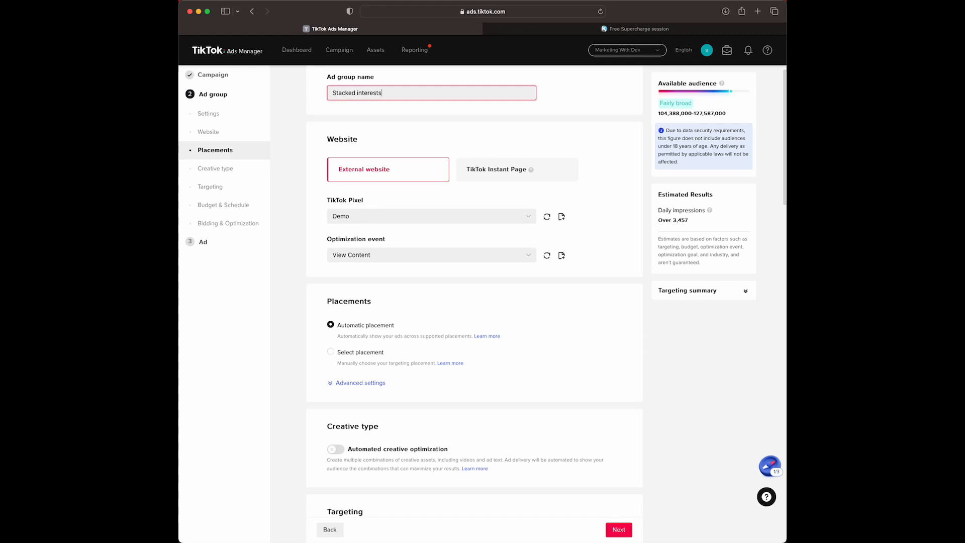
Review the ad group's website, placement, creative type, demographic and audience settings down to Interests & Behaviours.
scroll(444, 219, "down", 1)
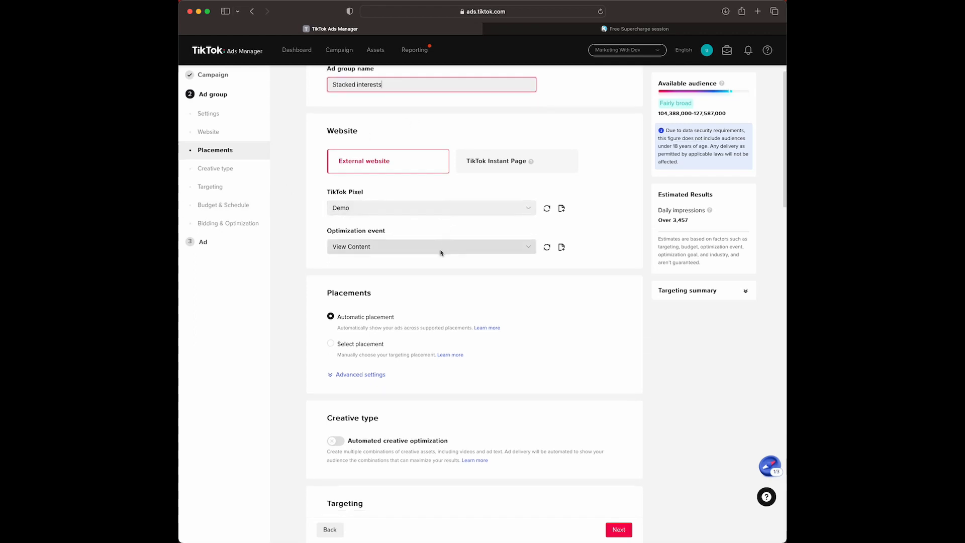
scroll(421, 175, "down", 2)
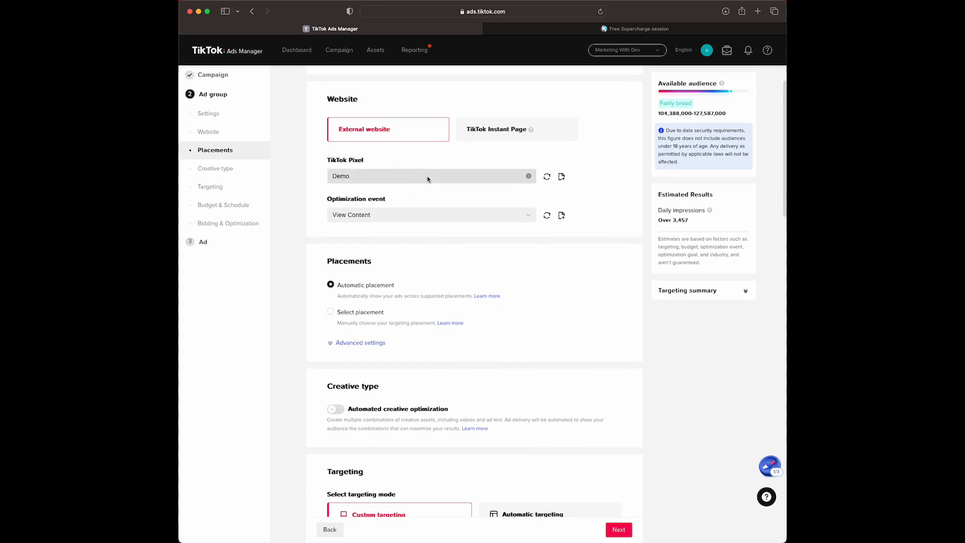
scroll(425, 178, "down", 1)
scroll(392, 196, "down", 4)
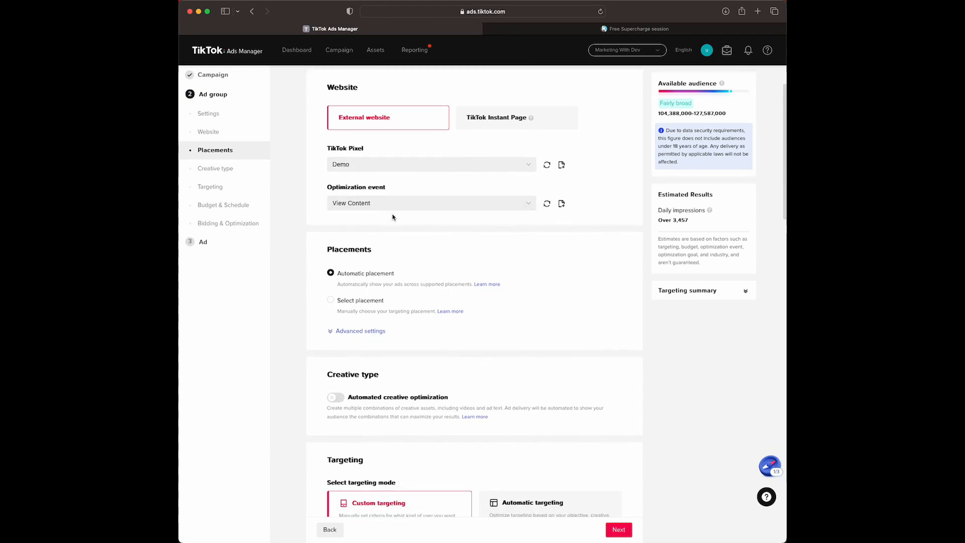
scroll(395, 219, "down", 18)
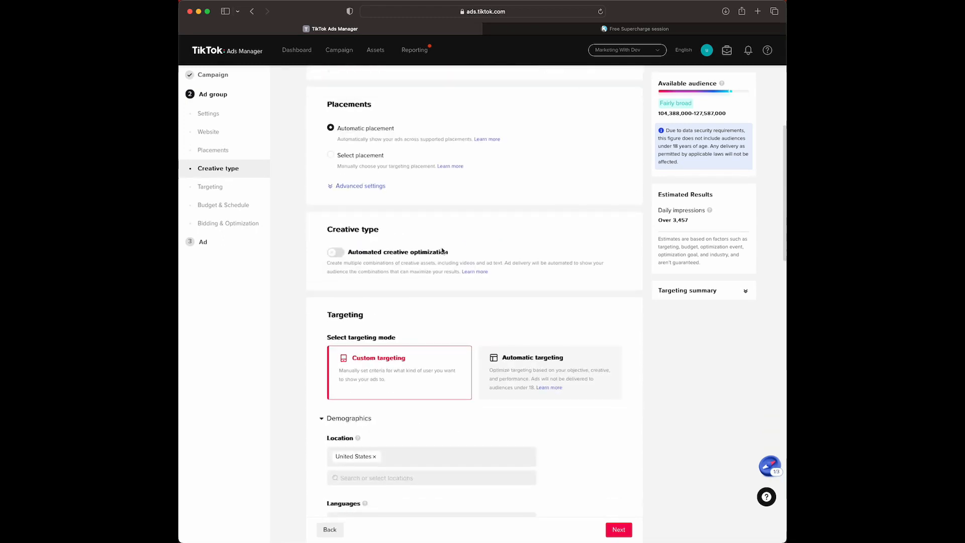
scroll(429, 283, "down", 11)
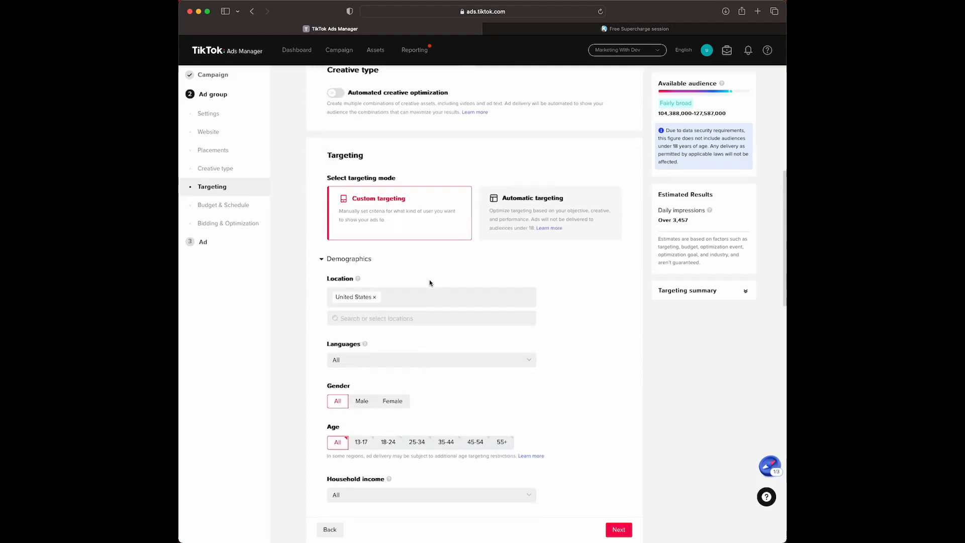
scroll(432, 284, "down", 6)
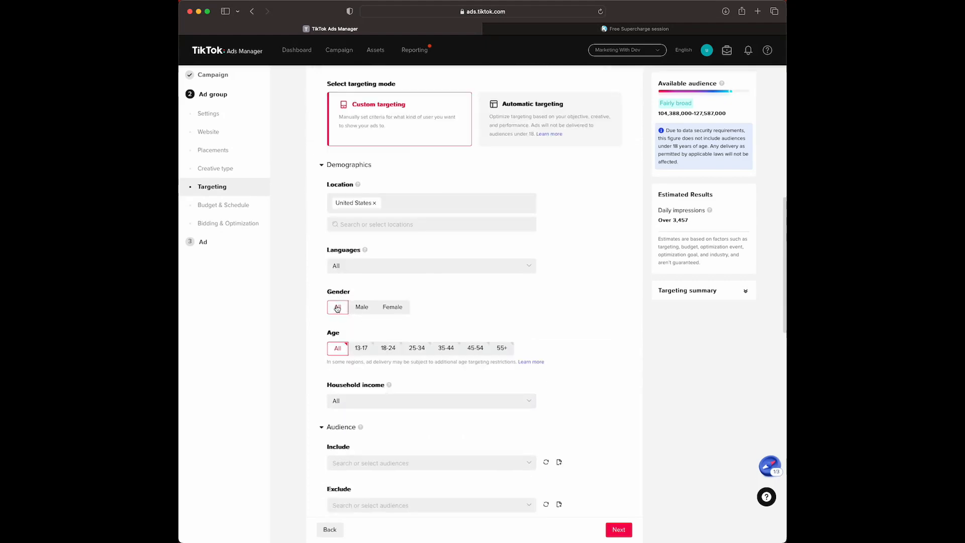
scroll(362, 354, "down", 13)
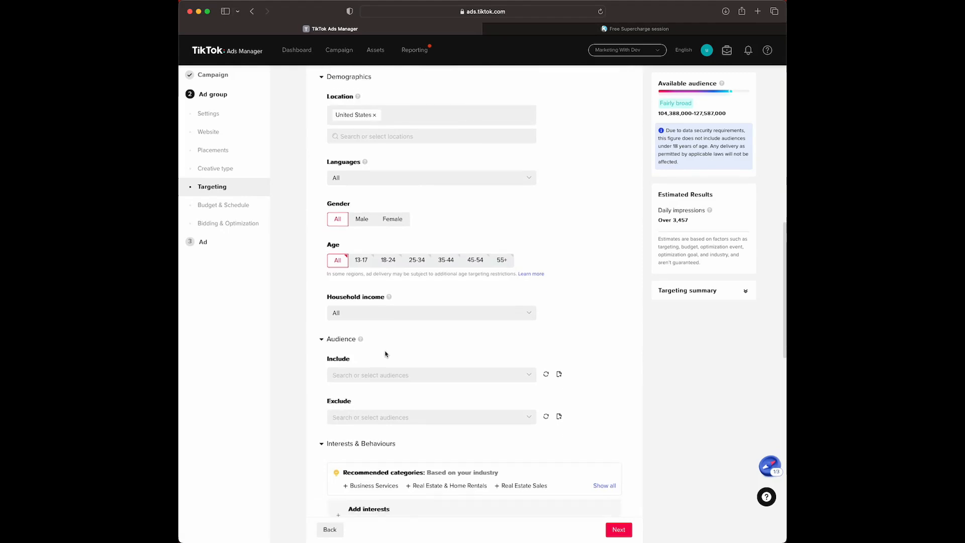
scroll(374, 351, "down", 15)
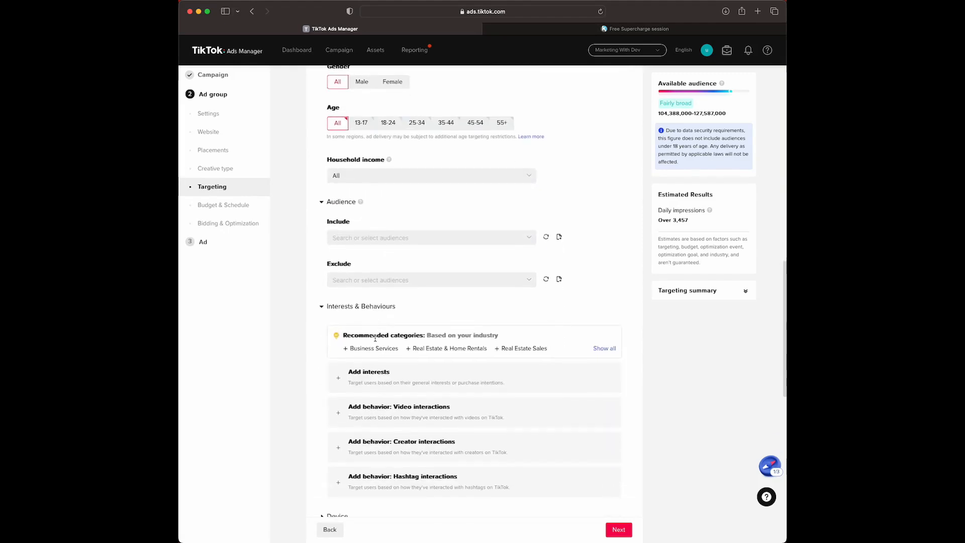
Add an interest group at the general interest level, search for "business" and include Business Services and Business.
left_click(388, 373)
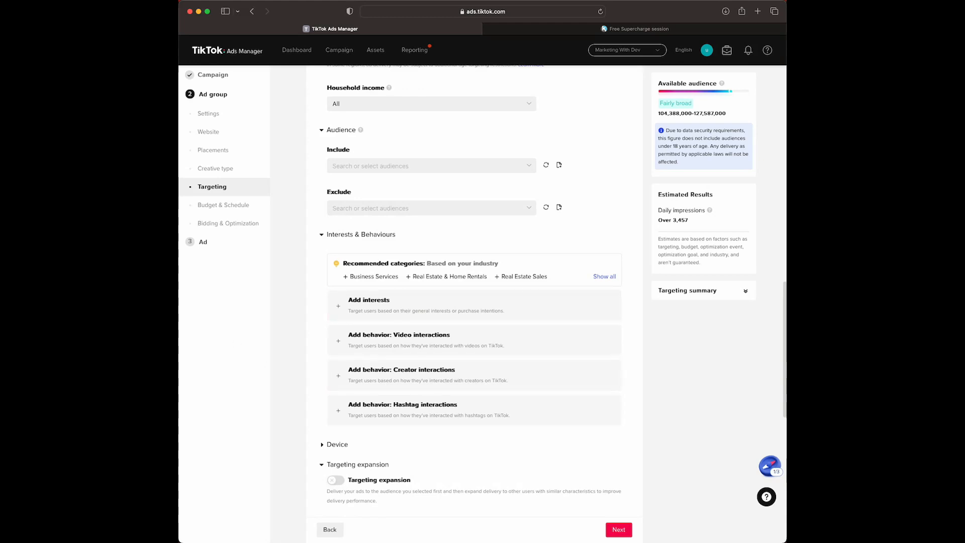
left_click(369, 302)
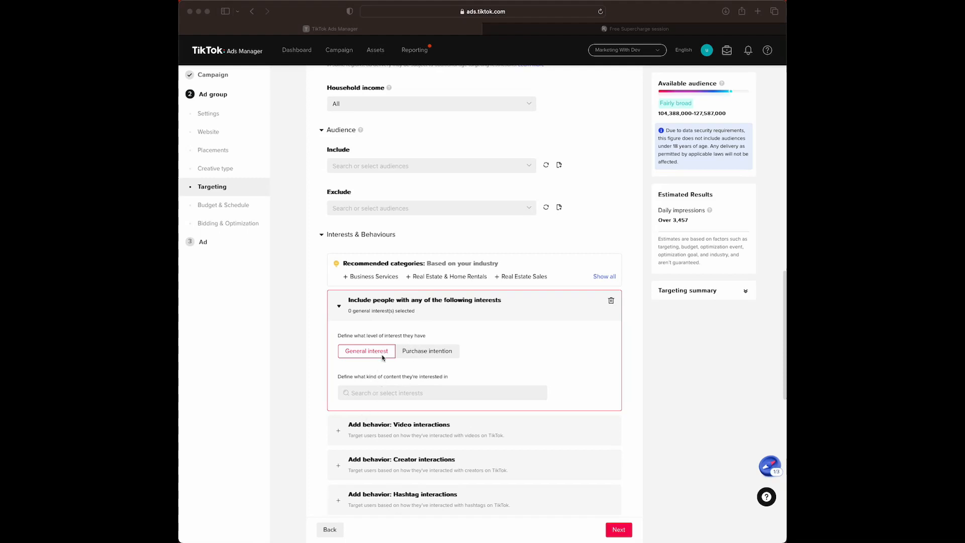
left_click(366, 395)
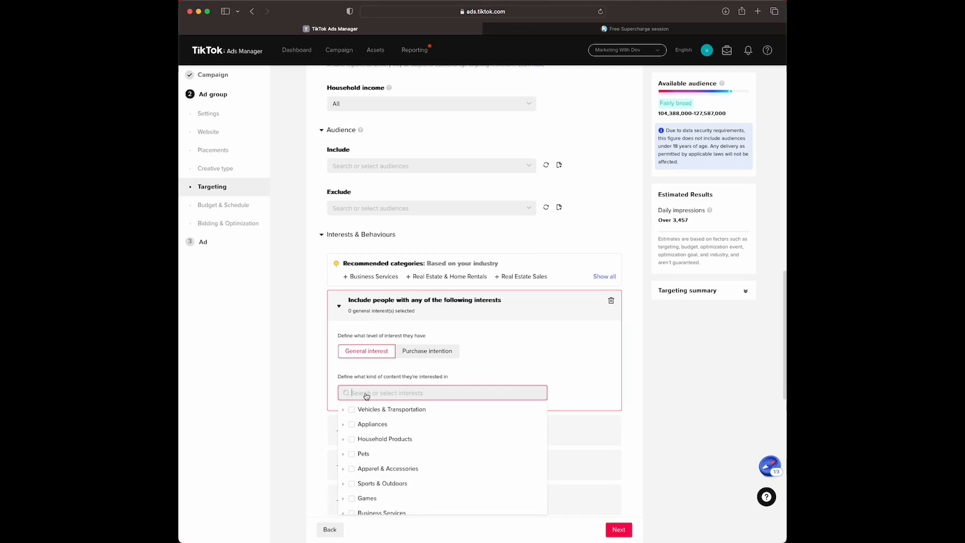
type("business")
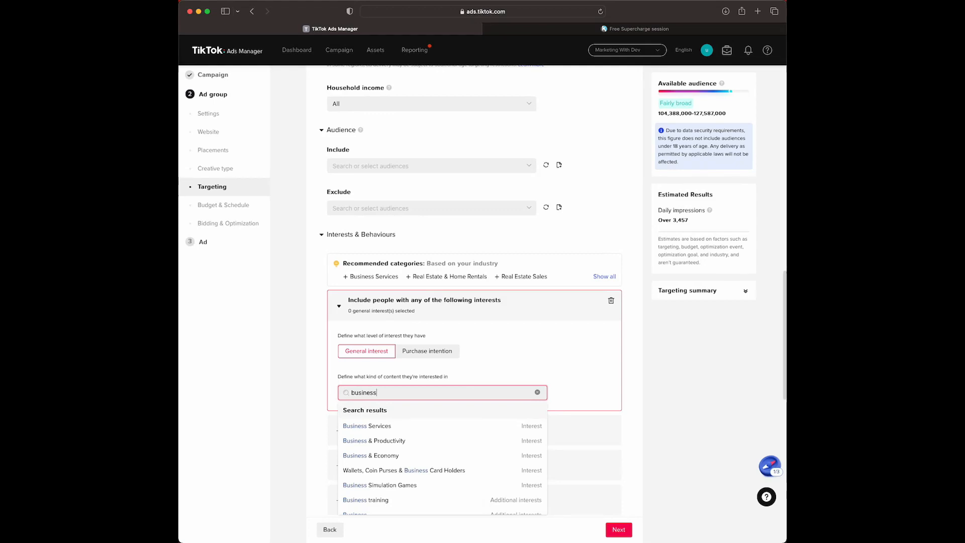
scroll(378, 429, "down", 1)
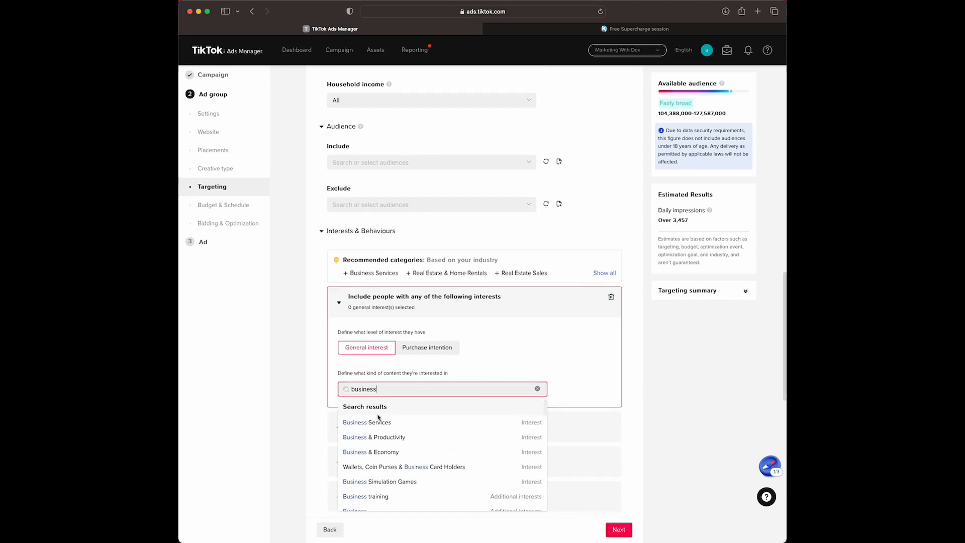
left_click(382, 428)
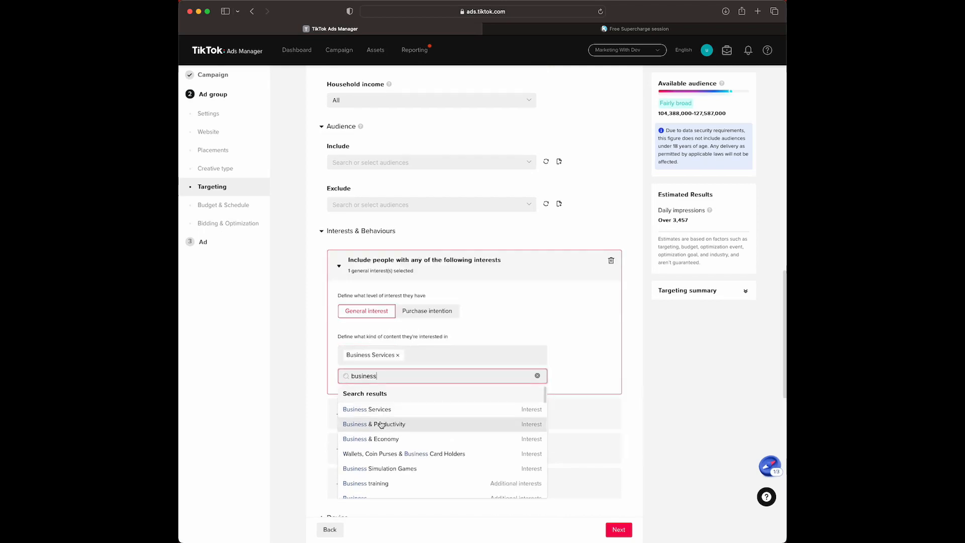
scroll(375, 478, "down", 1)
left_click(375, 478)
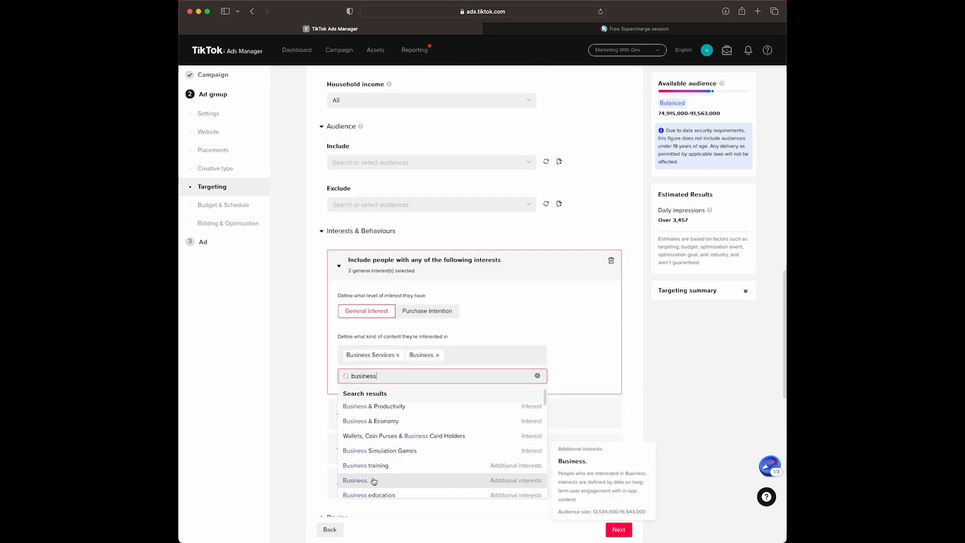
scroll(375, 478, "down", 6)
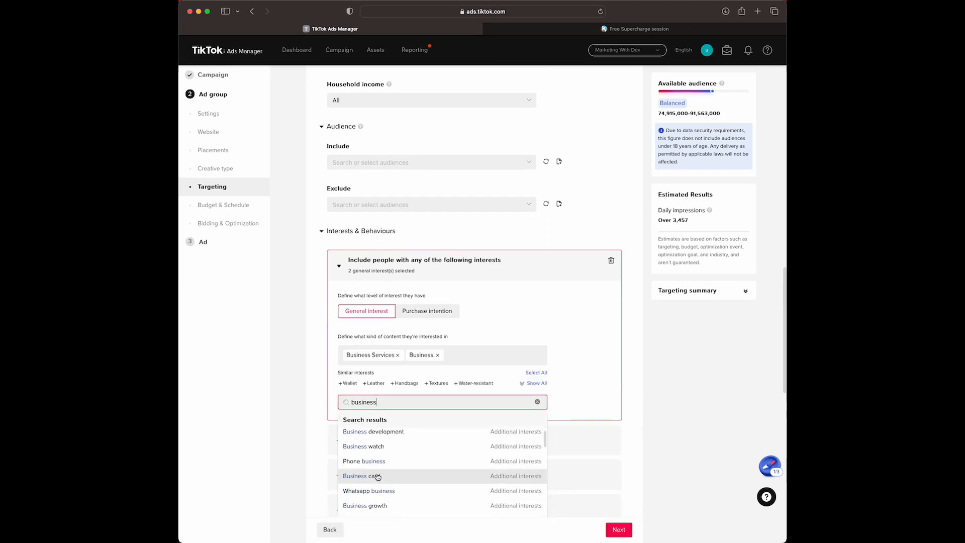
scroll(385, 439, "down", 1)
scroll(385, 440, "up", 2)
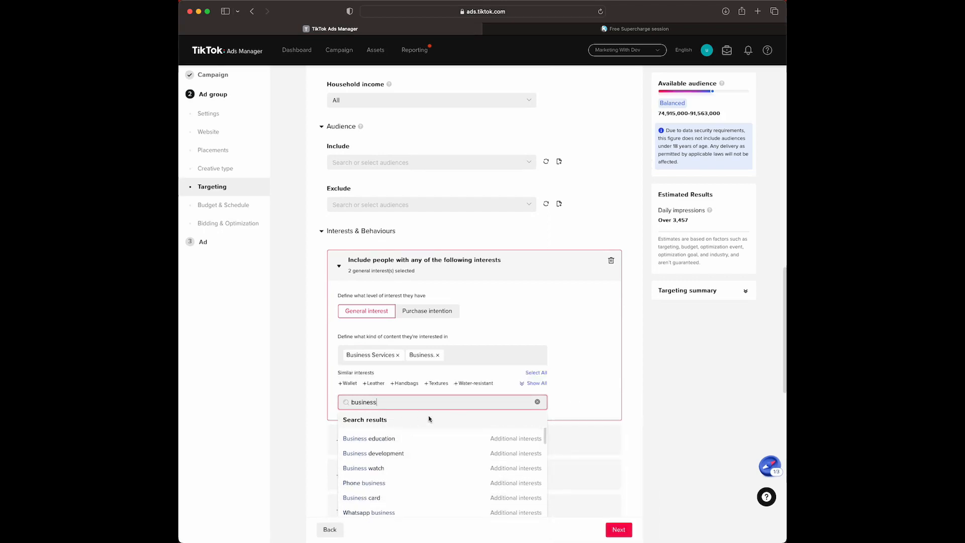
Search the interests for "marketing" and include Digital marketing, Internet marketing and Digital marketing services.
left_click(537, 403)
type("marketing")
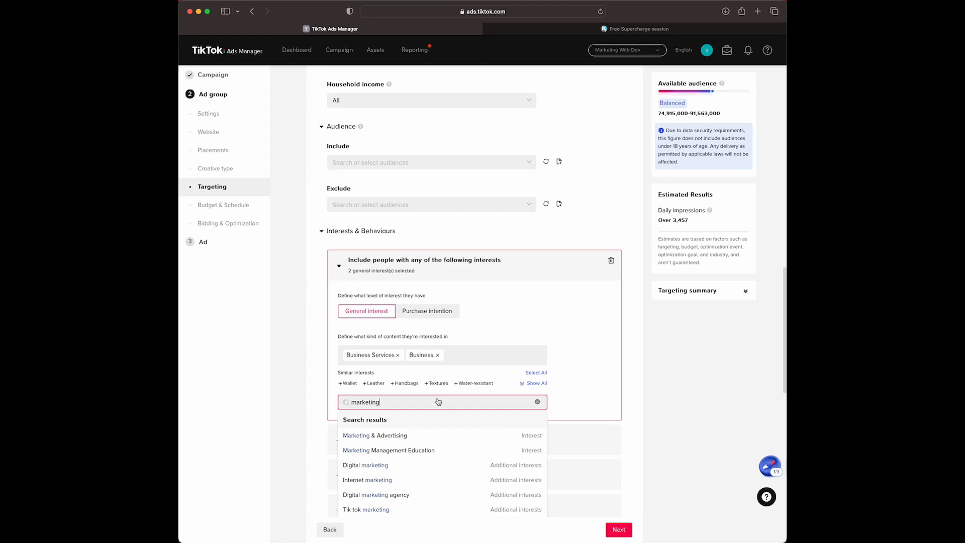
left_click(397, 438)
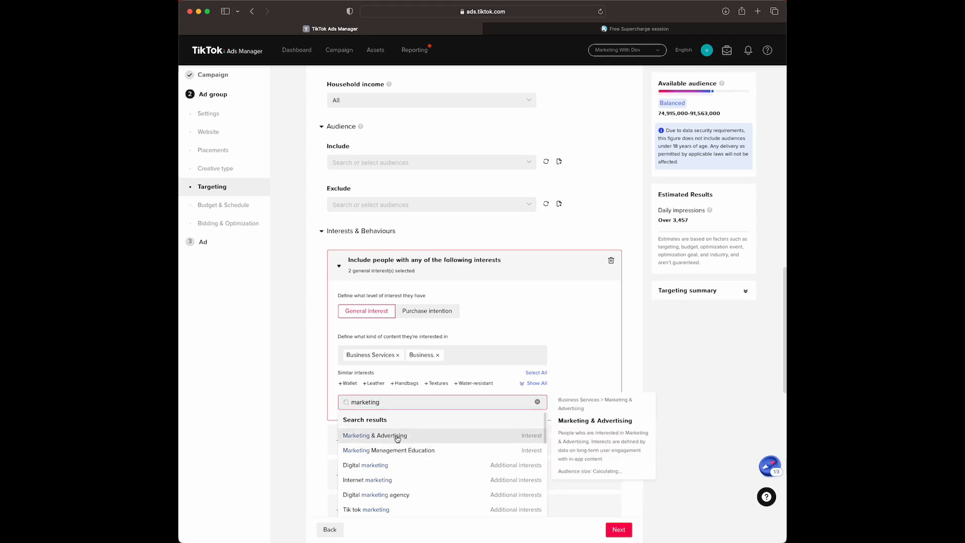
left_click(388, 469)
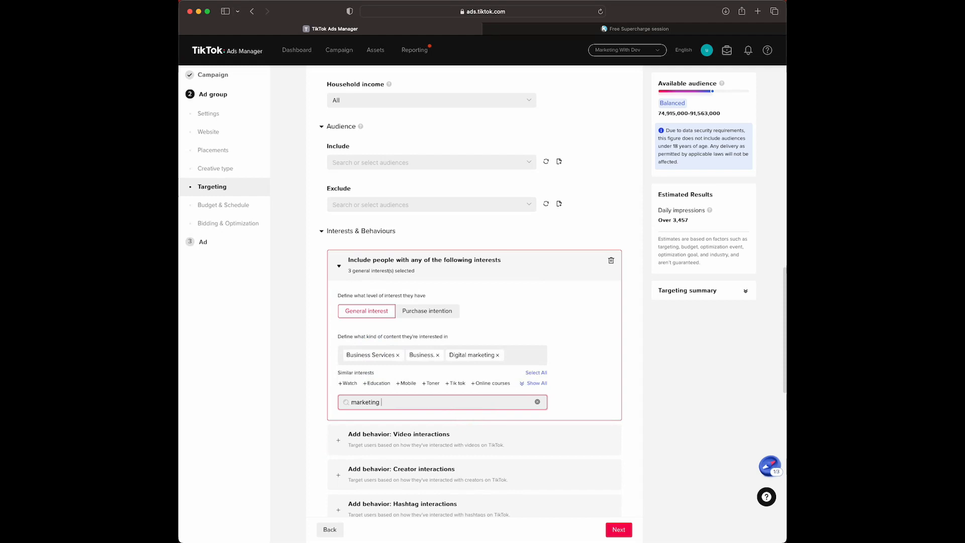
key("BackSpace")
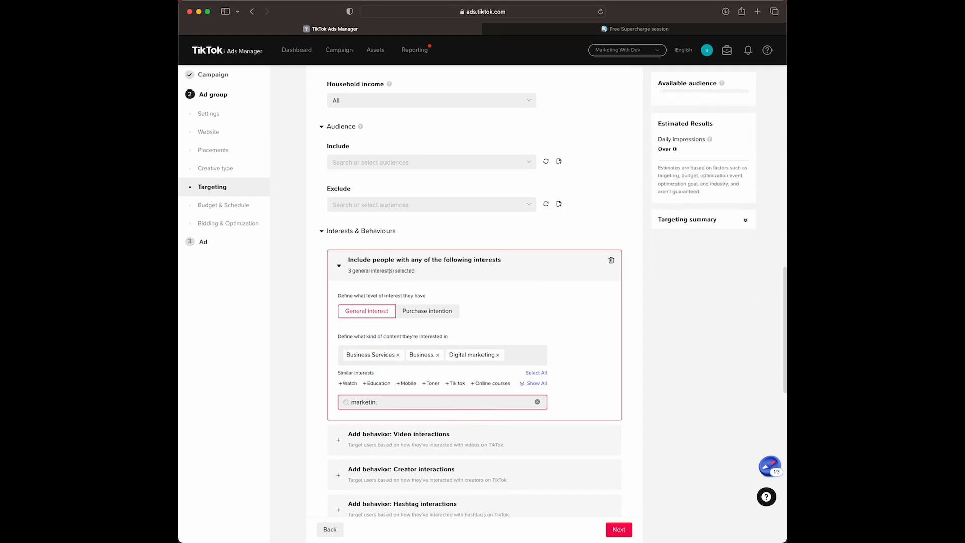
key("BackSpace")
key("BackSpace")
type("mar")
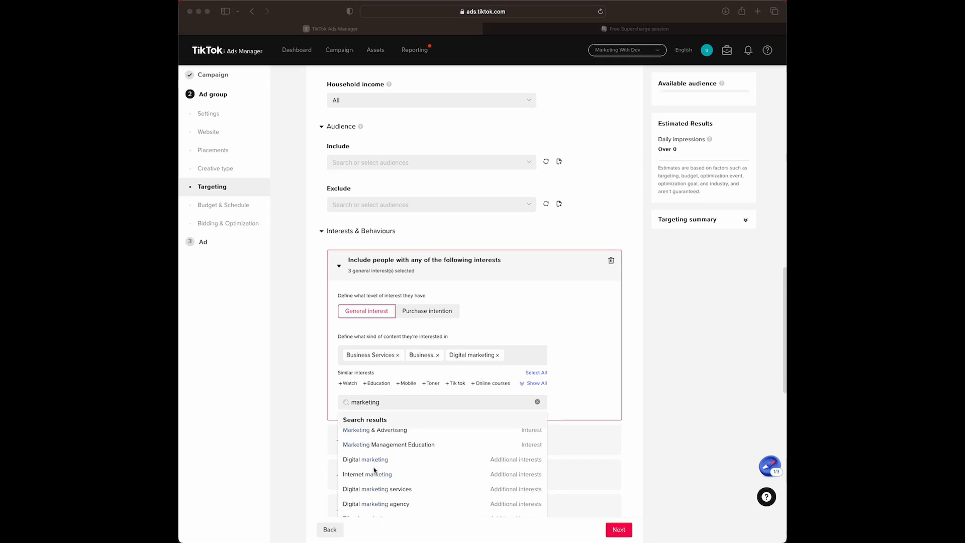
left_click(372, 478)
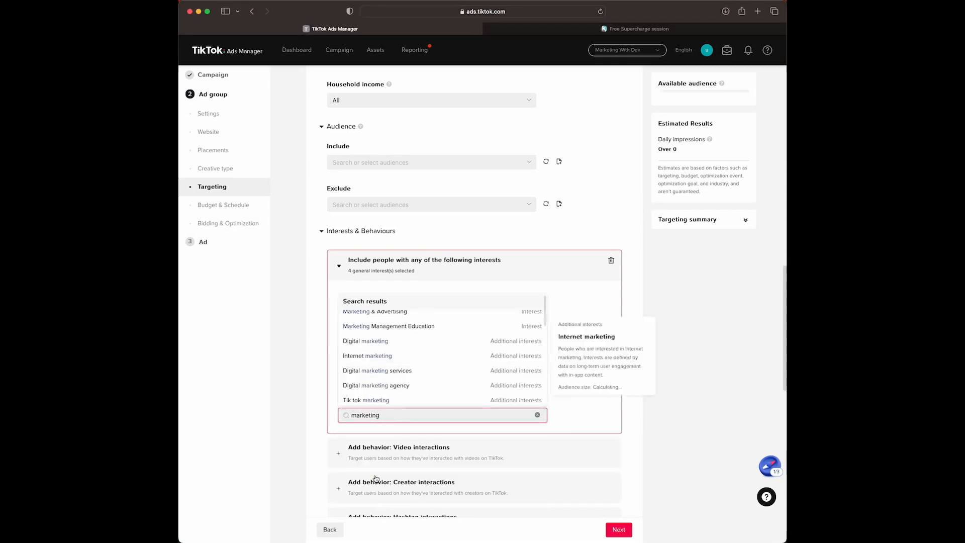
left_click(389, 345)
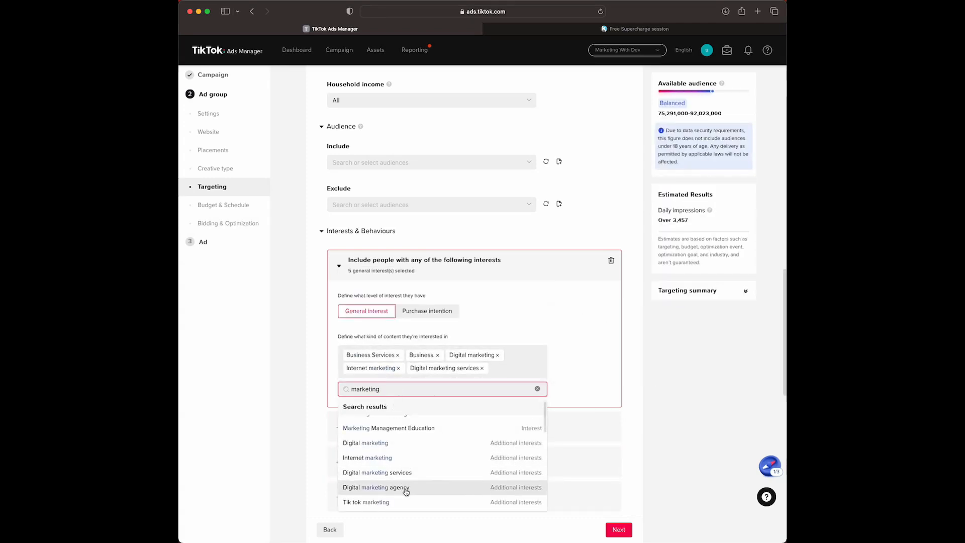
Include Digital marketing agency, Tik tok marketing, Marketing digital, Marketing strategy and Marketing plan in the ad group's general interests.
left_click(404, 489)
scroll(397, 490, "down", 3)
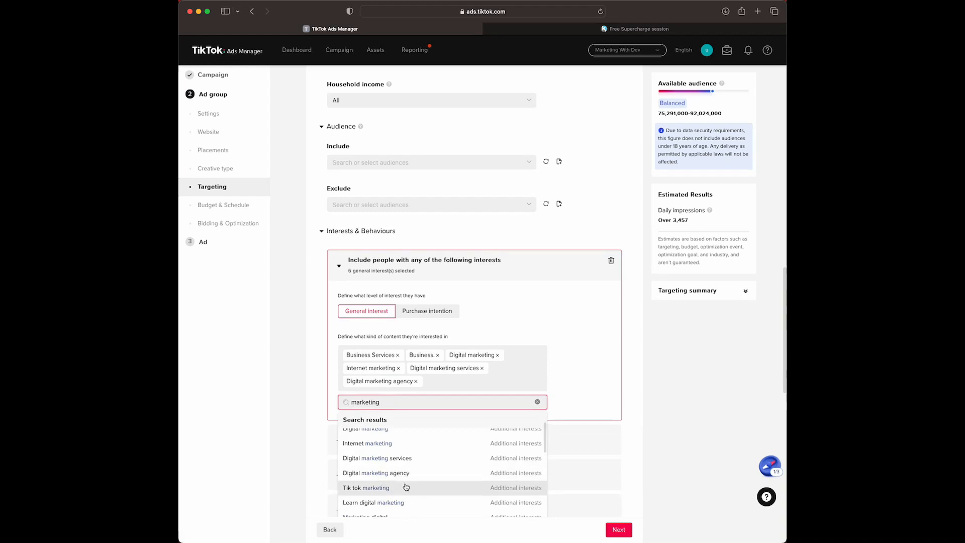
left_click(371, 472)
scroll(397, 482, "down", 1)
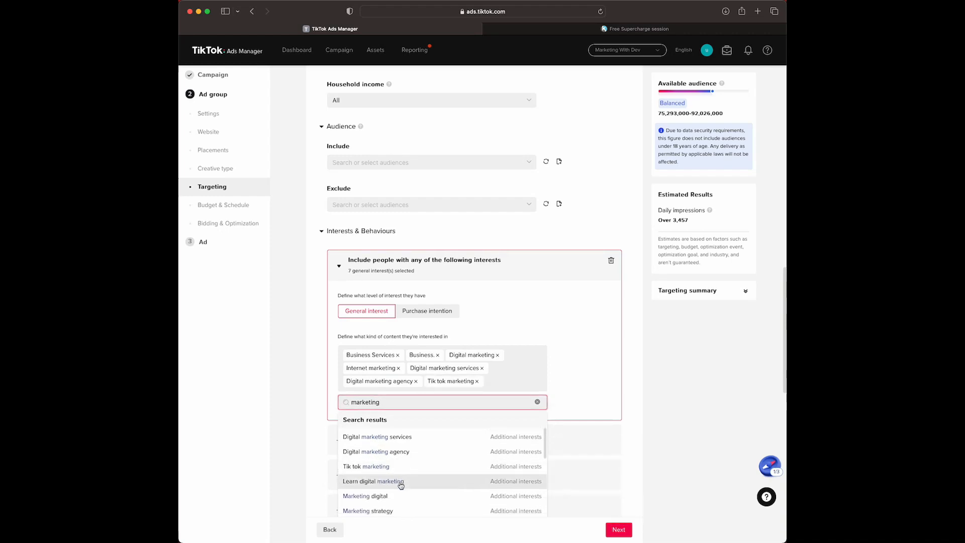
left_click(402, 500)
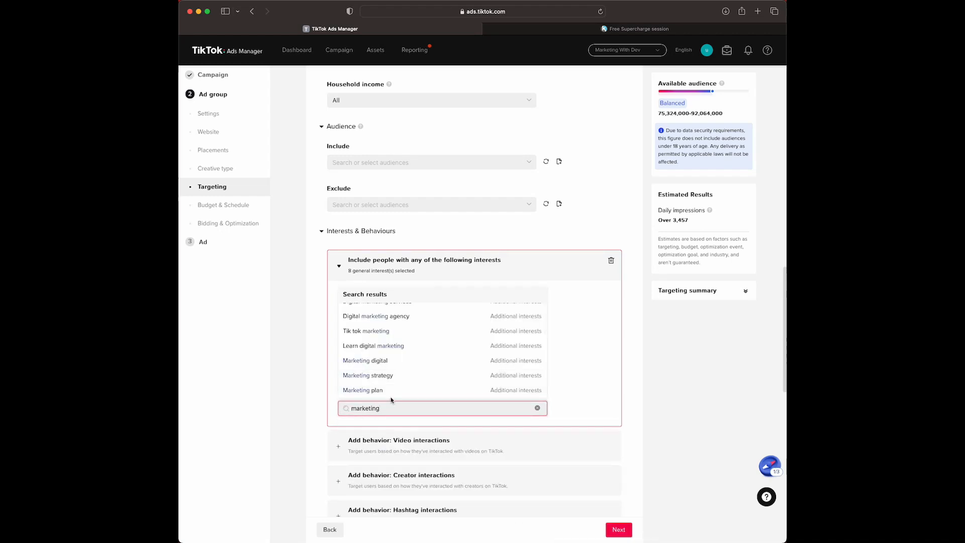
left_click(381, 364)
left_click(398, 378)
scroll(398, 378, "down", 1)
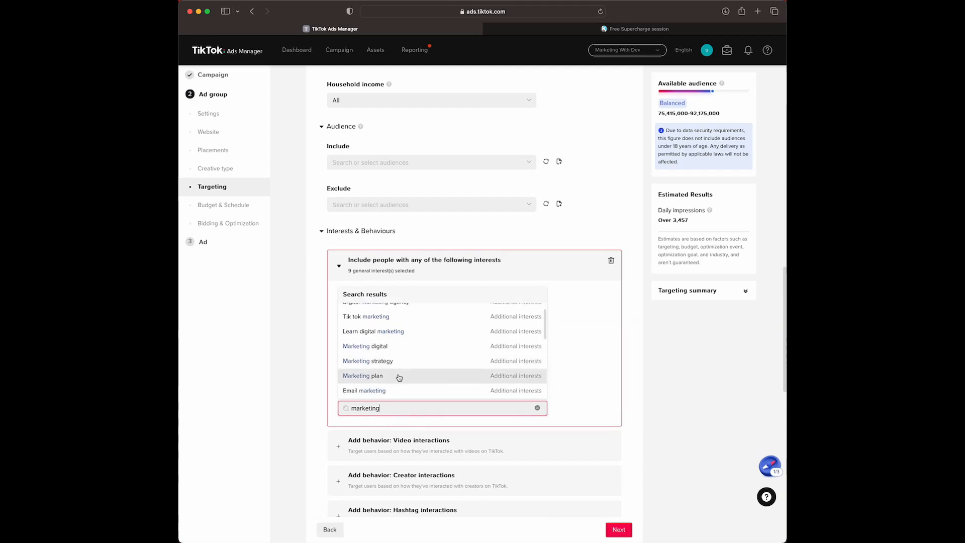
scroll(396, 381, "down", 1)
scroll(397, 381, "up", 1)
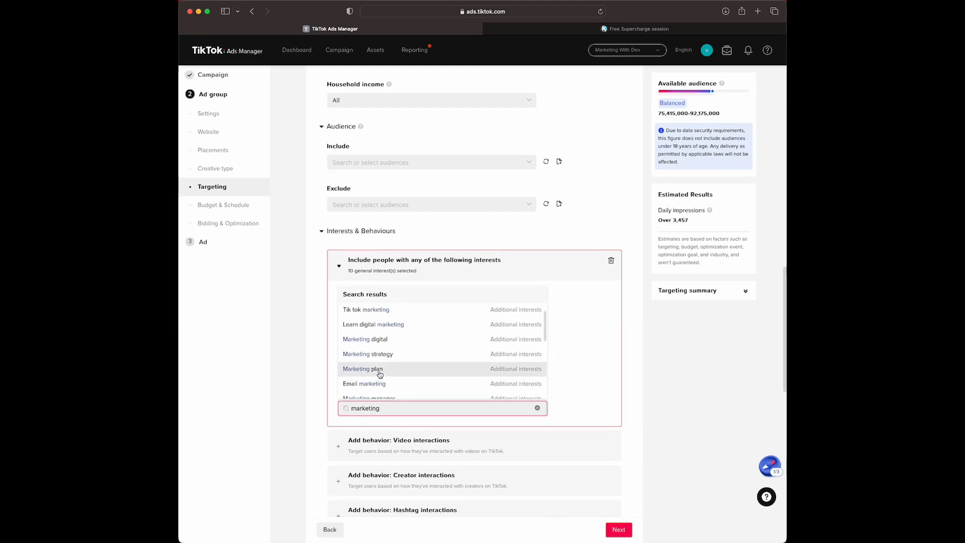
Include the Email marketing and Direct marketing interests, close the search results and check the list of selected interests.
left_click(378, 384)
scroll(394, 383, "down", 1)
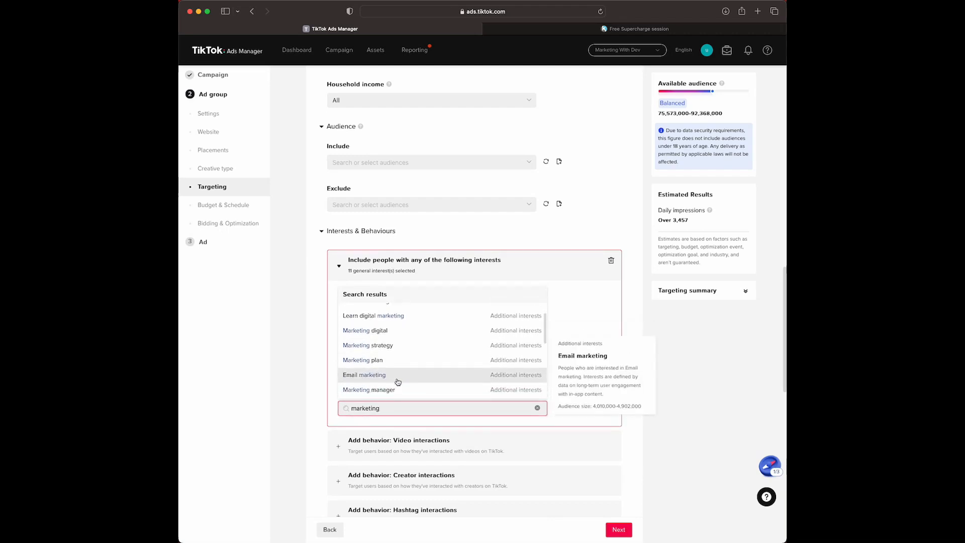
scroll(400, 384, "down", 4)
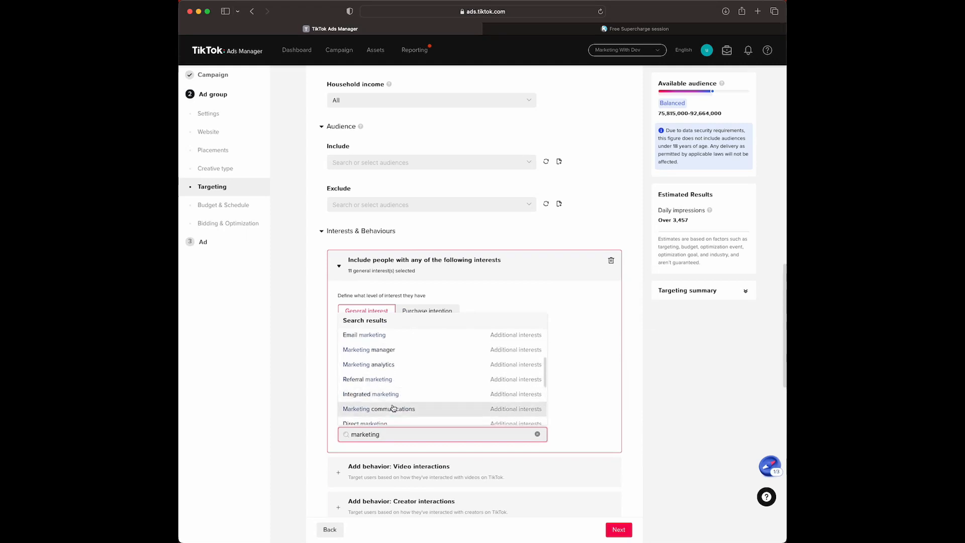
left_click(373, 412)
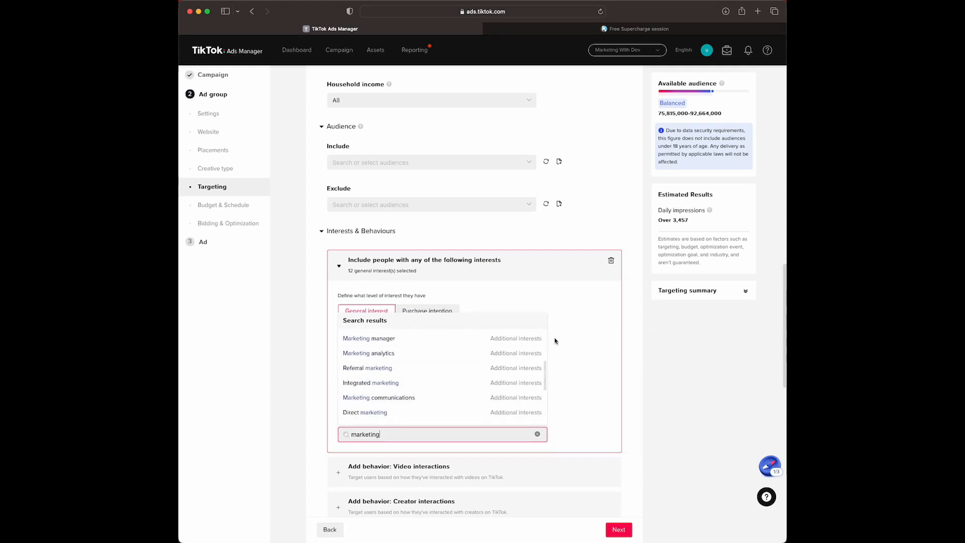
left_click(293, 371)
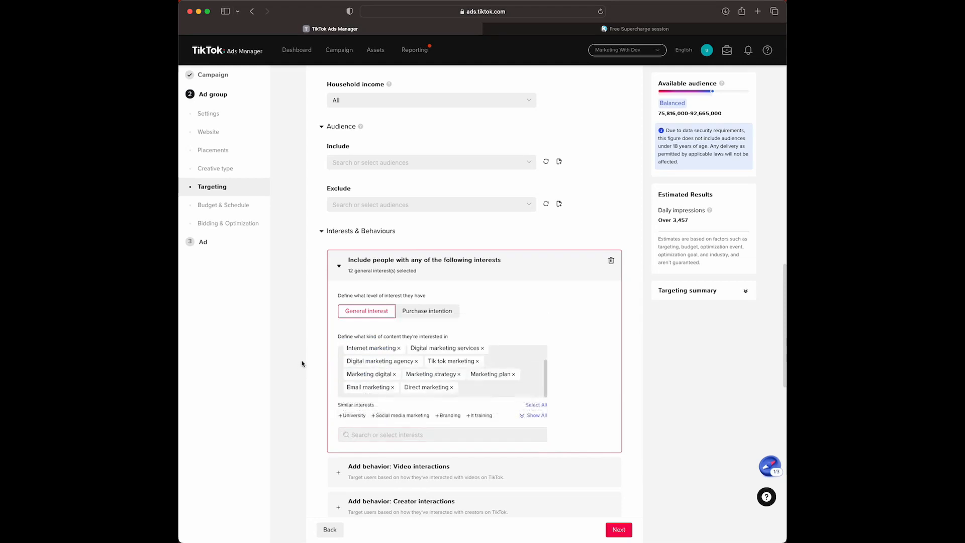
scroll(422, 360, "up", 5)
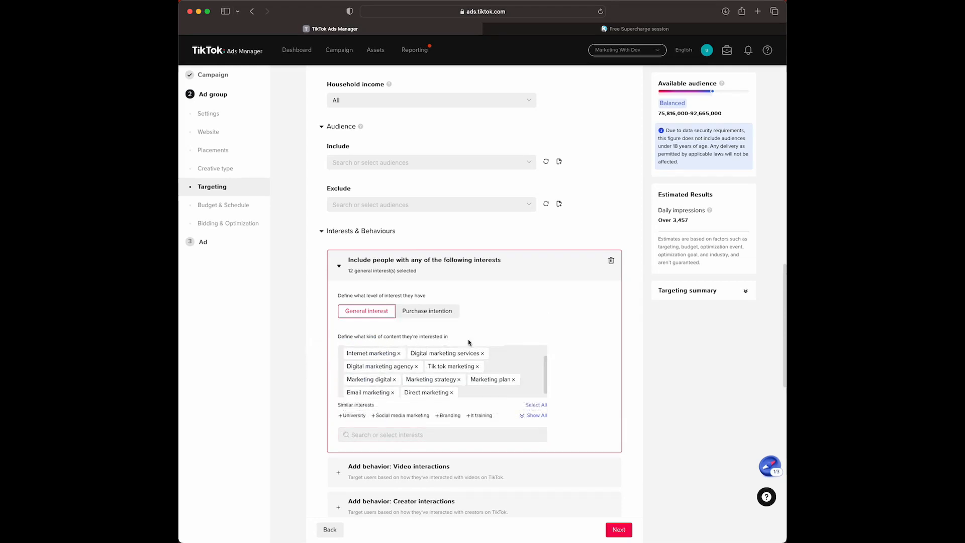
scroll(470, 343, "down", 3)
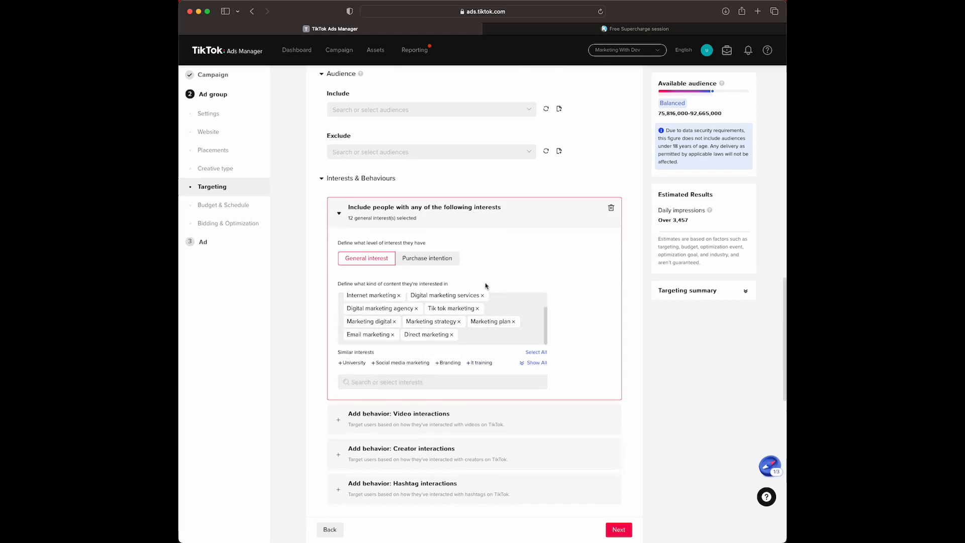
Add a video interactions behavior for people who watched till end, liked, commented and shared.
scroll(487, 274, "down", 1)
scroll(498, 306, "down", 1)
scroll(498, 306, "up", 1)
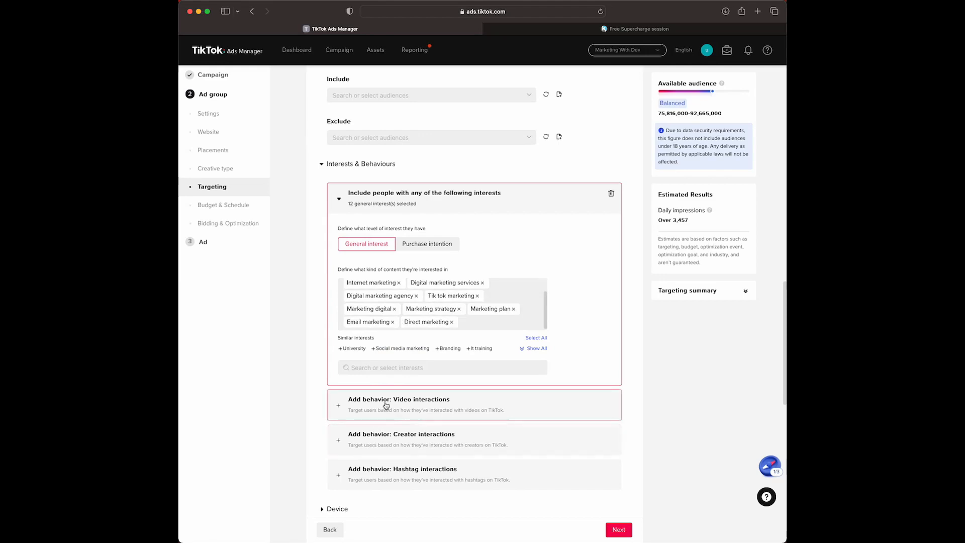
left_click(416, 409)
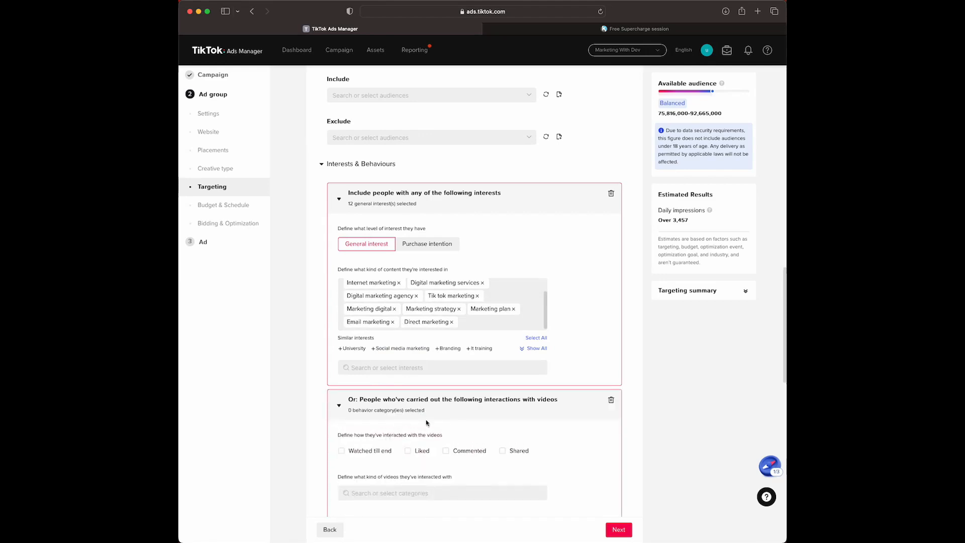
scroll(424, 420, "down", 1)
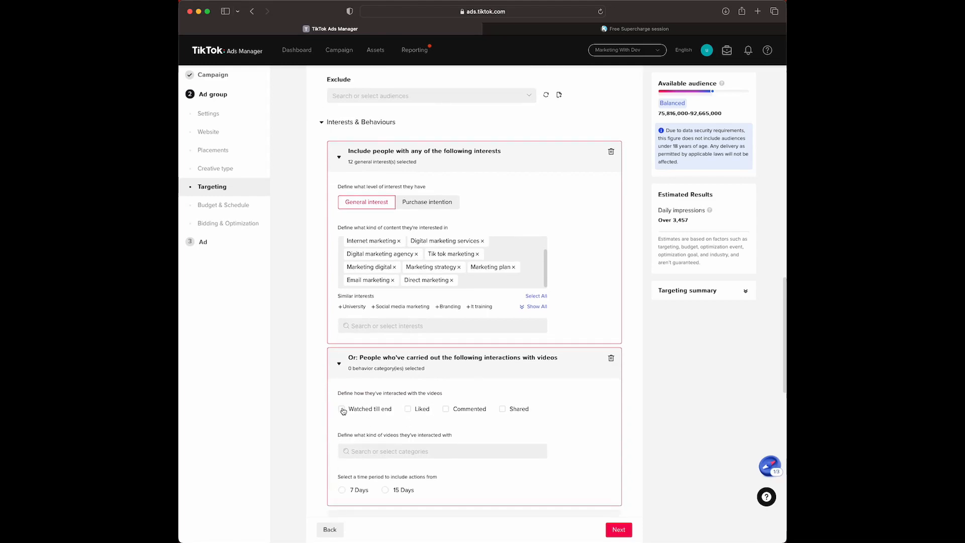
left_click(341, 409)
left_click(407, 409)
left_click(446, 410)
left_click(503, 409)
Search the video categories for "busi" and include Business & Finance.
scroll(479, 414, "down", 2)
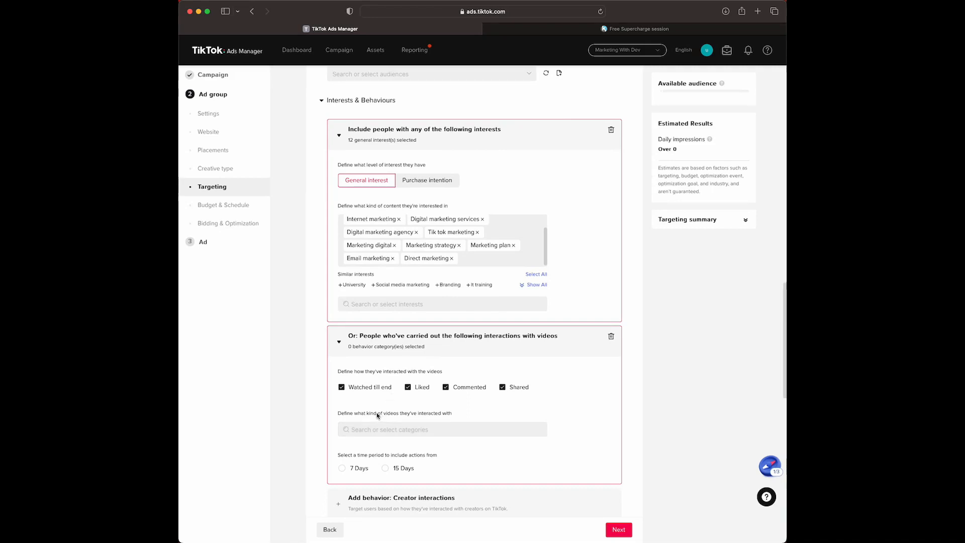
left_click(380, 432)
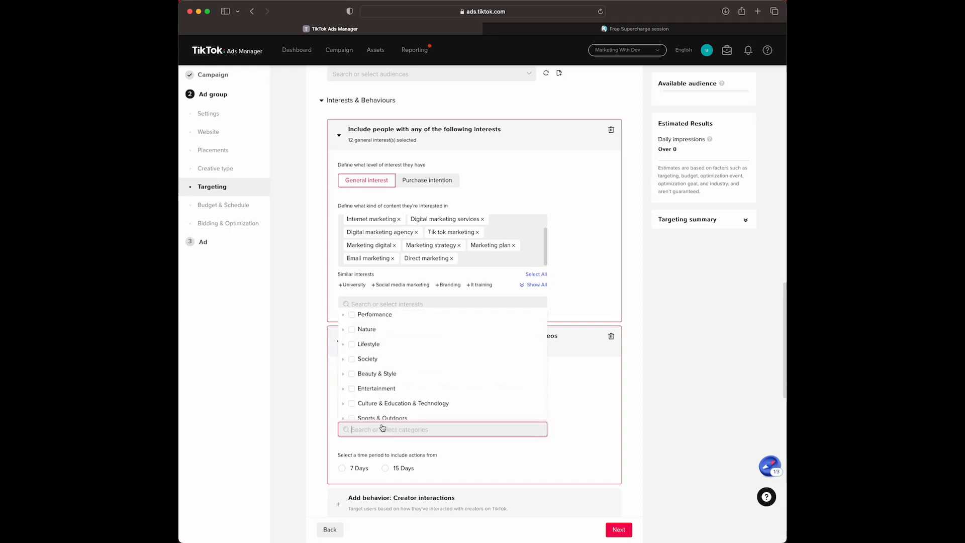
type("busi")
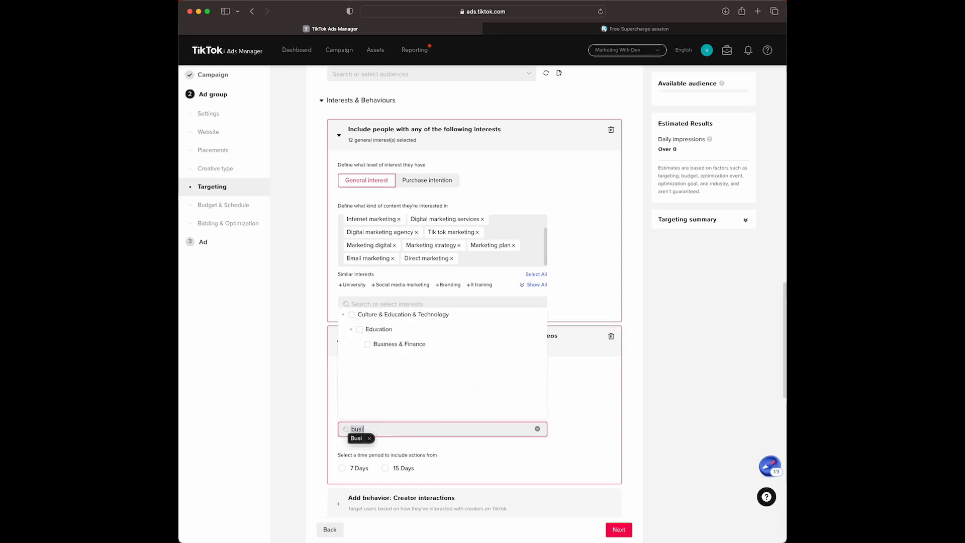
left_click(369, 344)
left_click(402, 431)
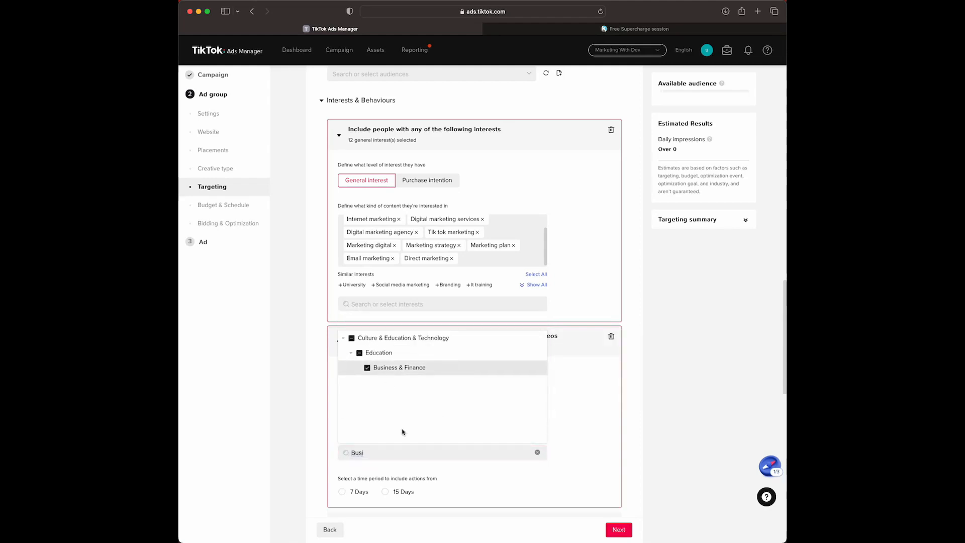
Search the video categories for "marketing", clear the search and close the category list.
left_click(404, 453)
type("ma")
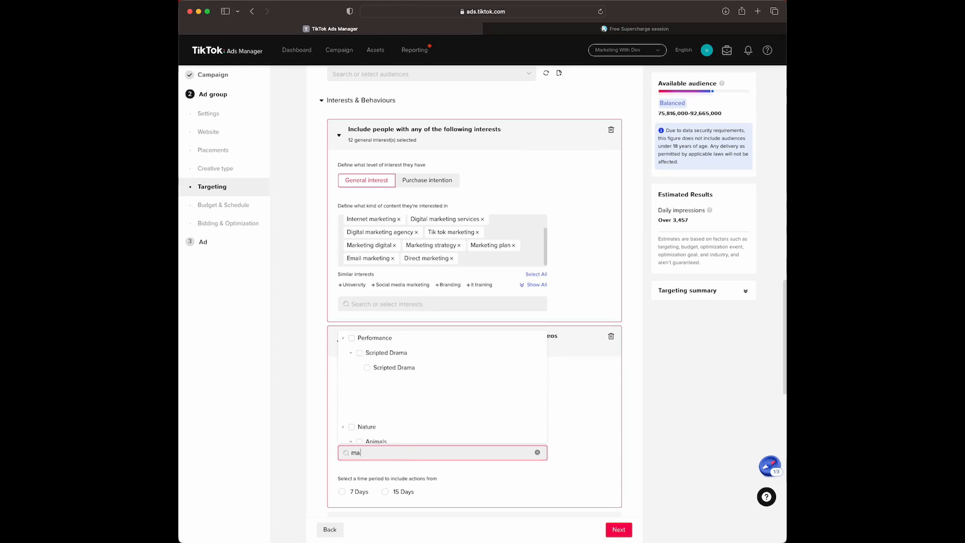
type("rketing")
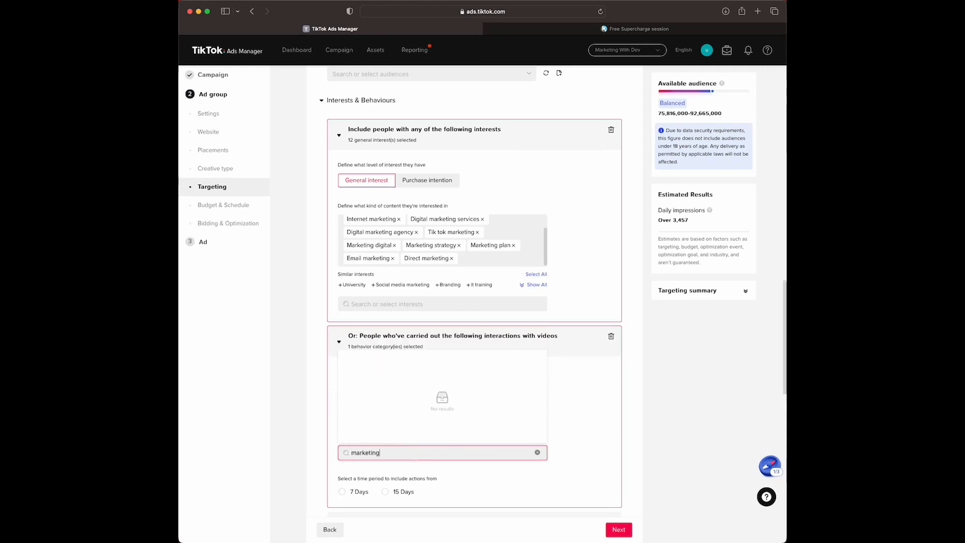
key("BackSpace")
key("BackSpace")
key("BackSpace")
key("BackSpace")
key("BackSpace")
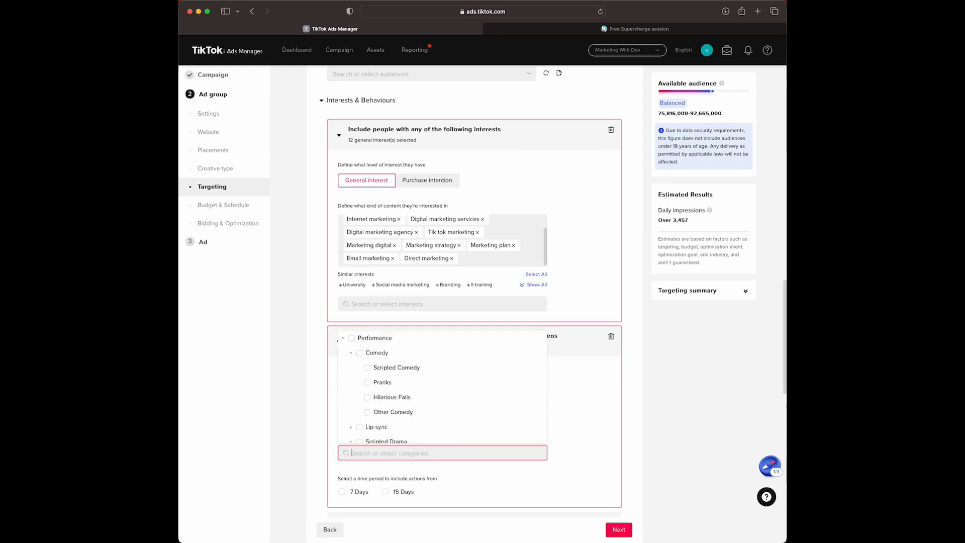
left_click(597, 433)
Set the time period for the included video interactions to 7 Days.
scroll(534, 430, "down", 3)
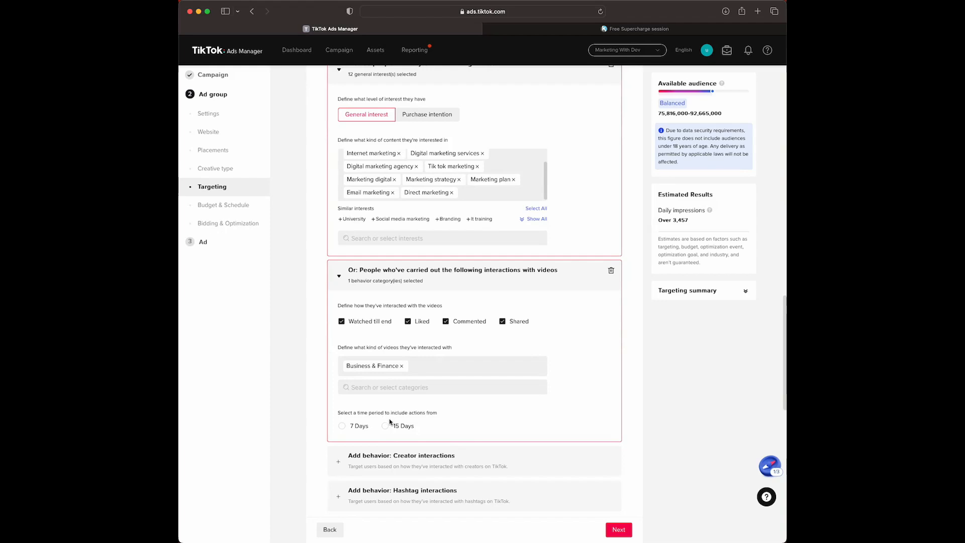
scroll(372, 409, "down", 1)
left_click(343, 410)
scroll(382, 410, "down", 2)
scroll(387, 411, "down", 1)
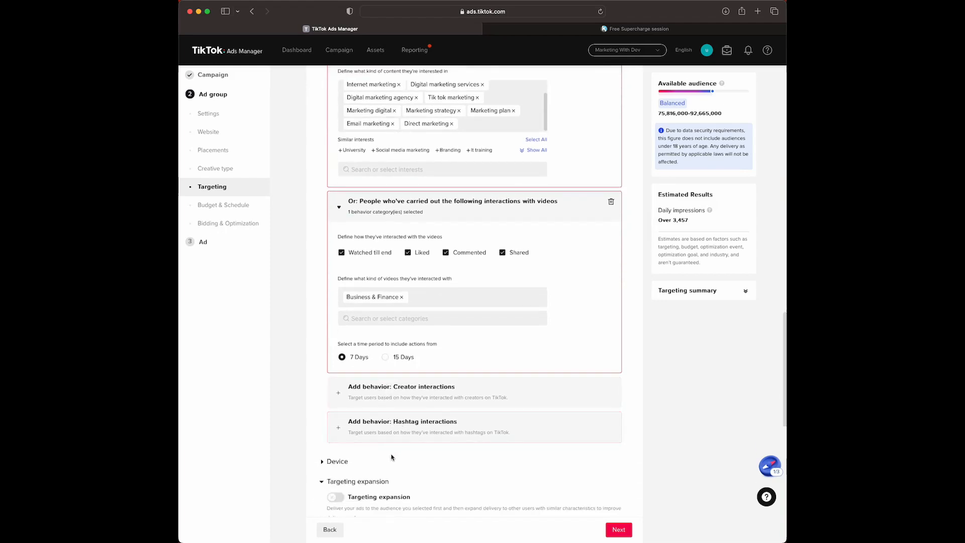
Add a creator interactions behavior for Followed and Viewed profile, and search its categories for "business".
left_click(425, 388)
scroll(502, 419, "down", 1)
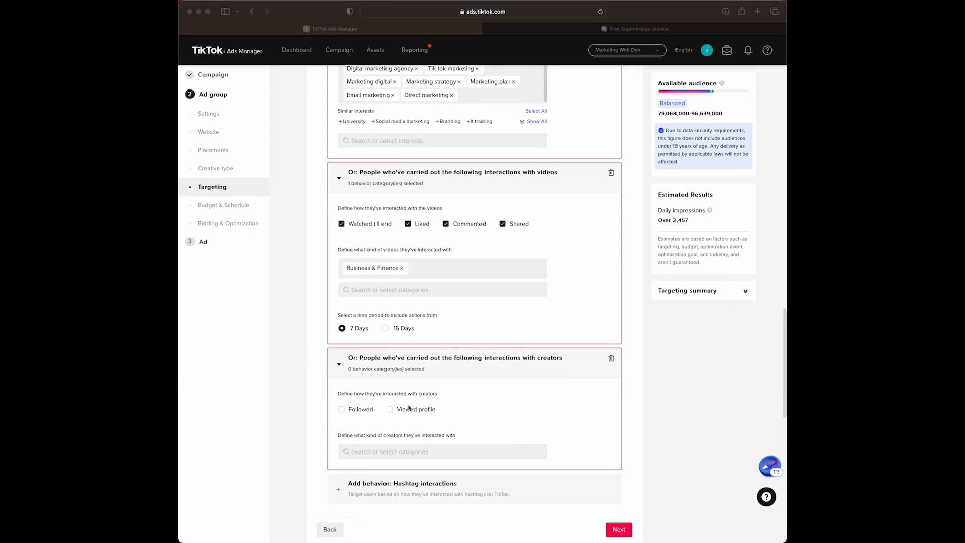
left_click(341, 409)
left_click(393, 451)
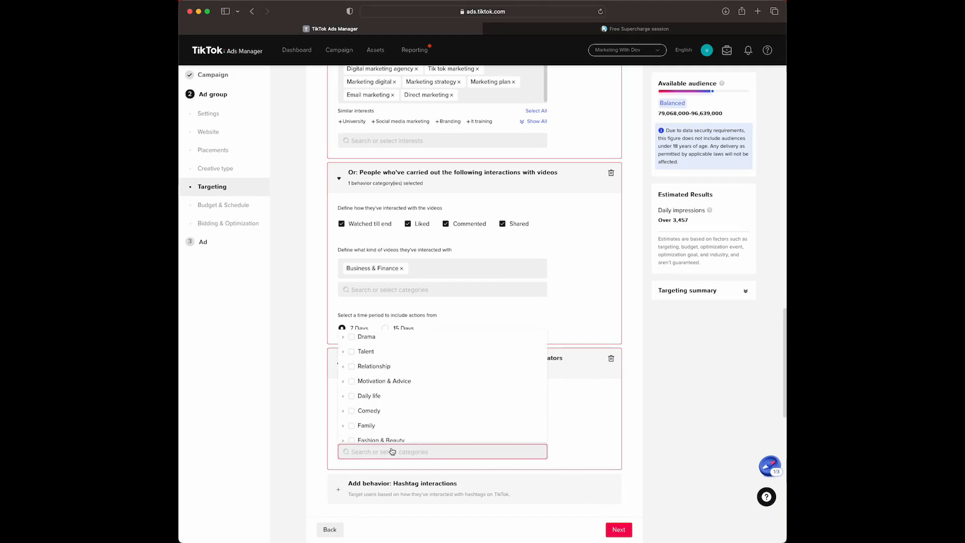
type("business")
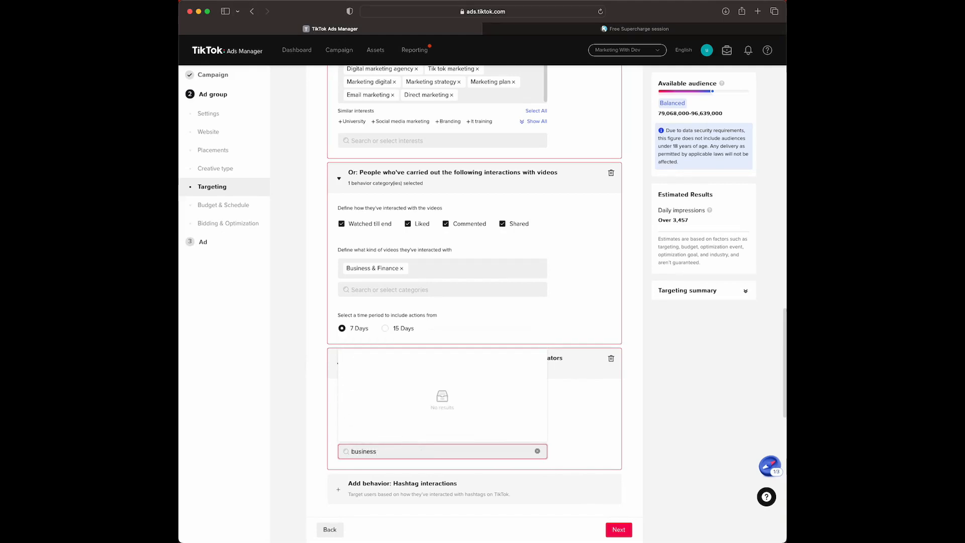
key("BackSpace")
key("BackSpace")
key("BackSpace")
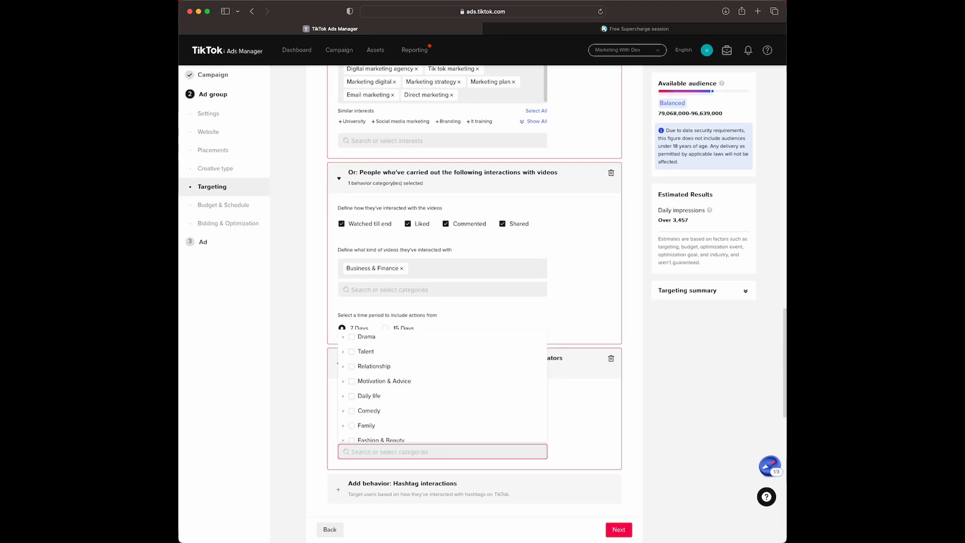
Search the creator categories for "marketing" and delete the creator interactions behavior.
type("marketing")
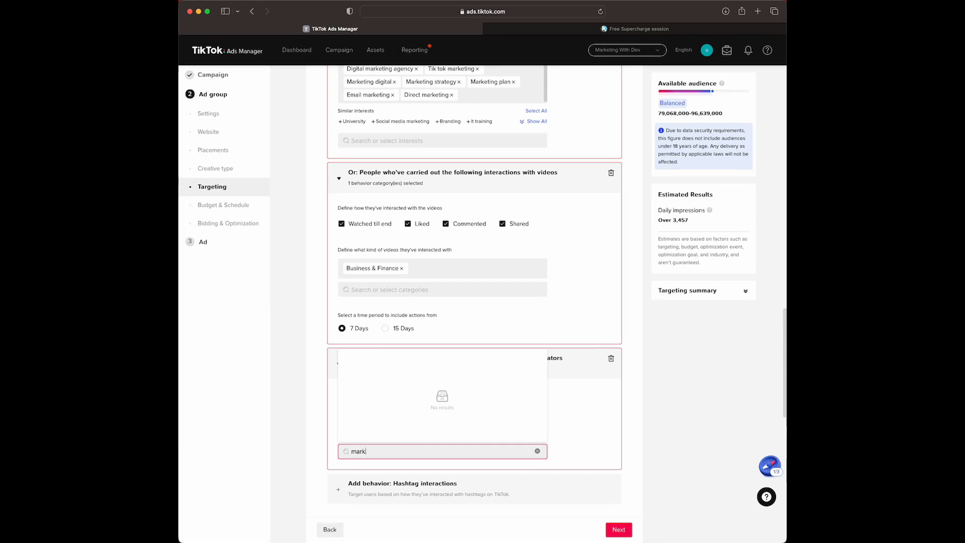
key("BackSpace")
key("BackSpace")
key("BackSpace")
key("BackSpace")
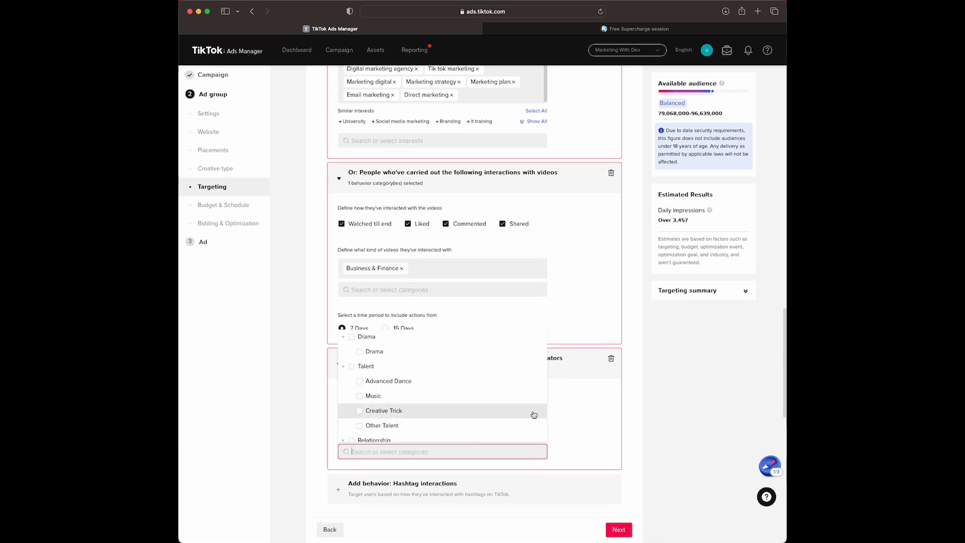
left_click(585, 415)
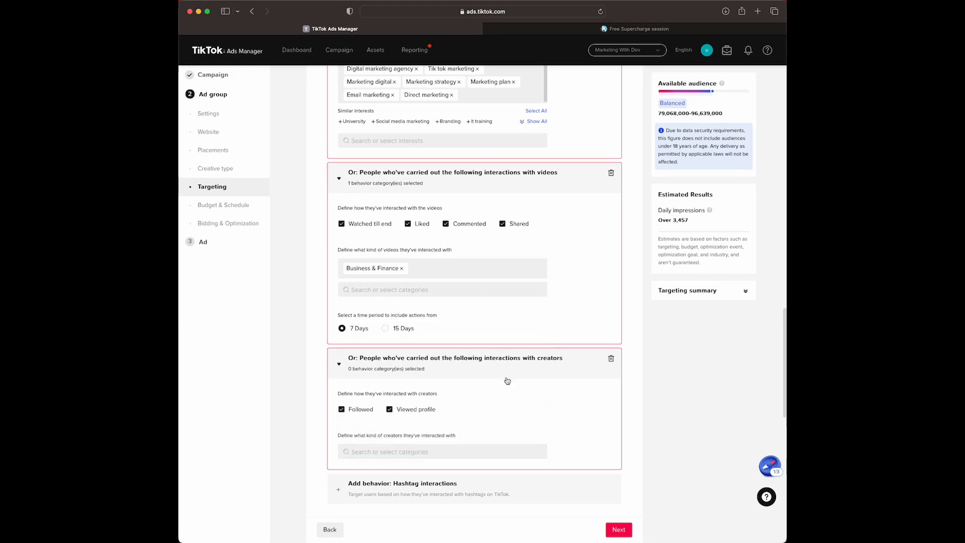
left_click(611, 359)
Add a hashtag interactions behavior, search for "business" and include #business, #business101, #businesstok, #businesstip, #businesstips, #businessmind, #businessidea, #businessguru, #businessideas and #businesshacks.
scroll(429, 385, "down", 1)
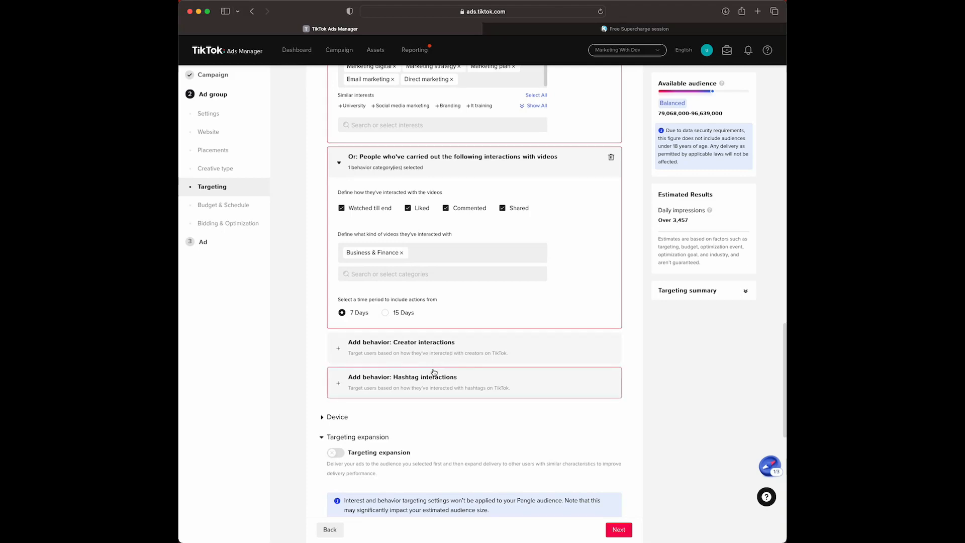
left_click(401, 386)
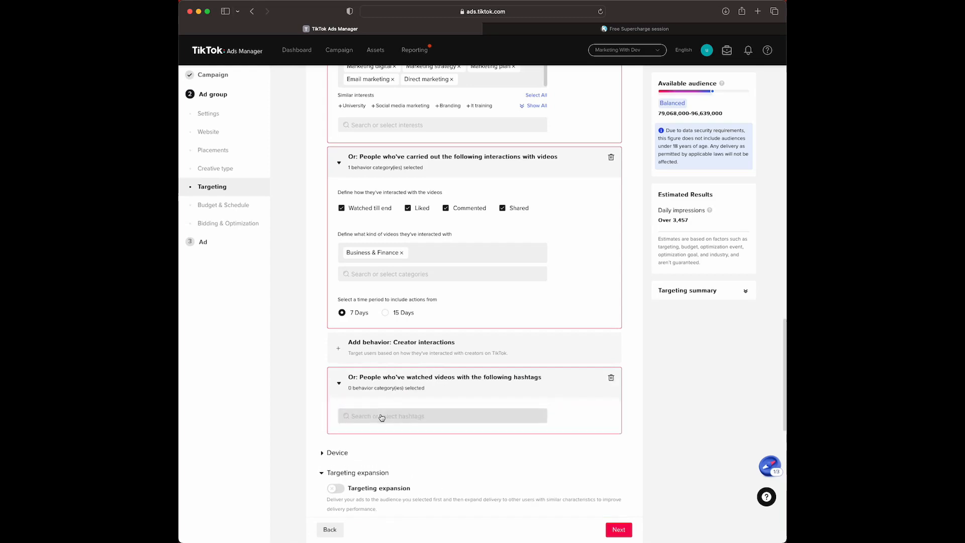
left_click(400, 422)
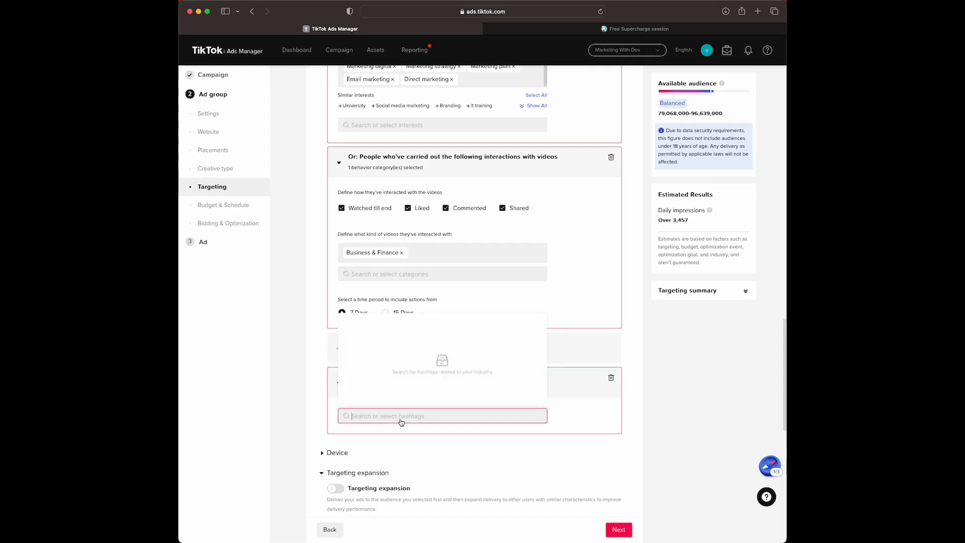
type("business")
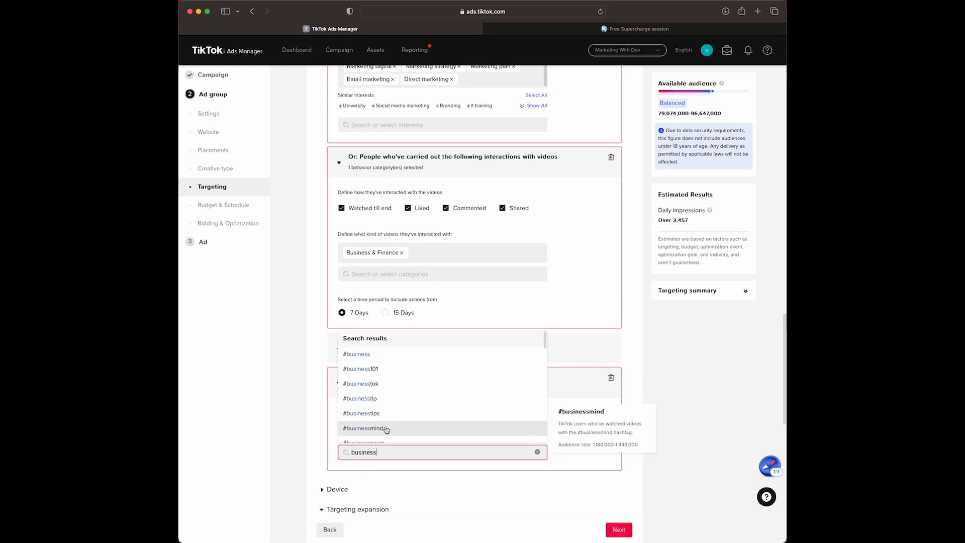
scroll(390, 428, "down", 3)
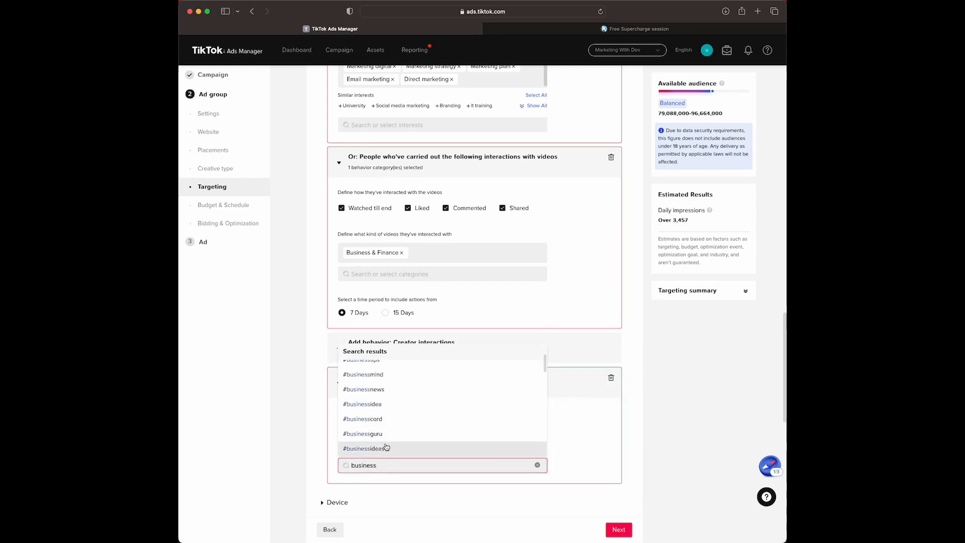
scroll(392, 437, "down", 3)
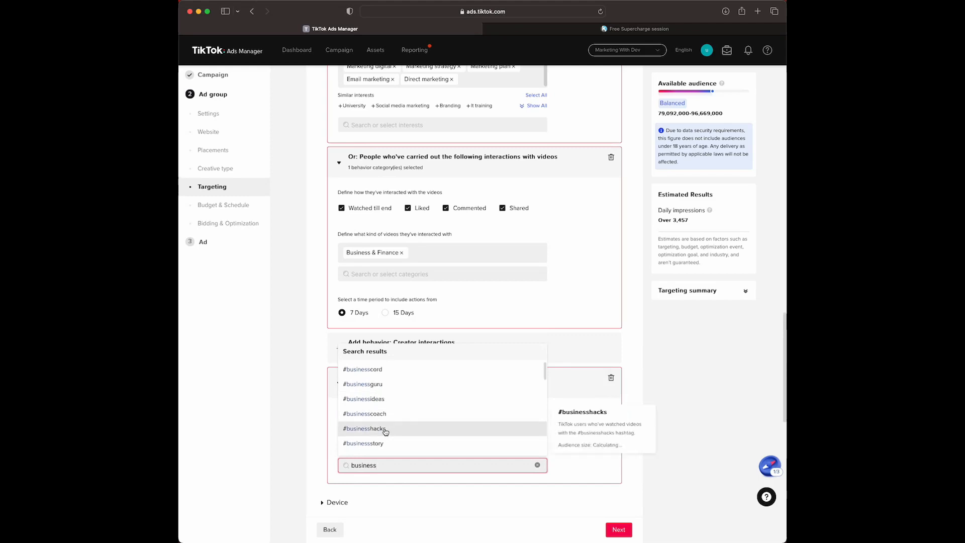
scroll(390, 431, "down", 4)
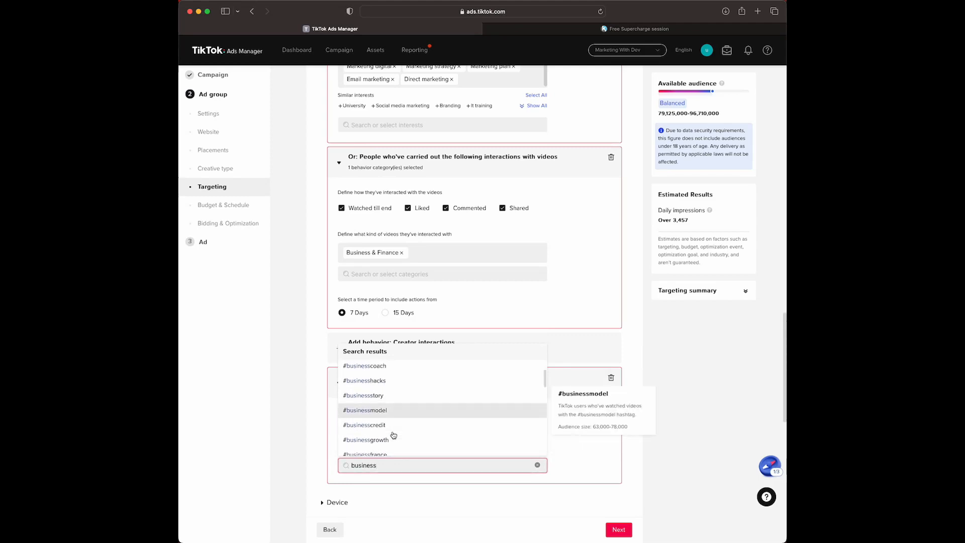
left_click(566, 430)
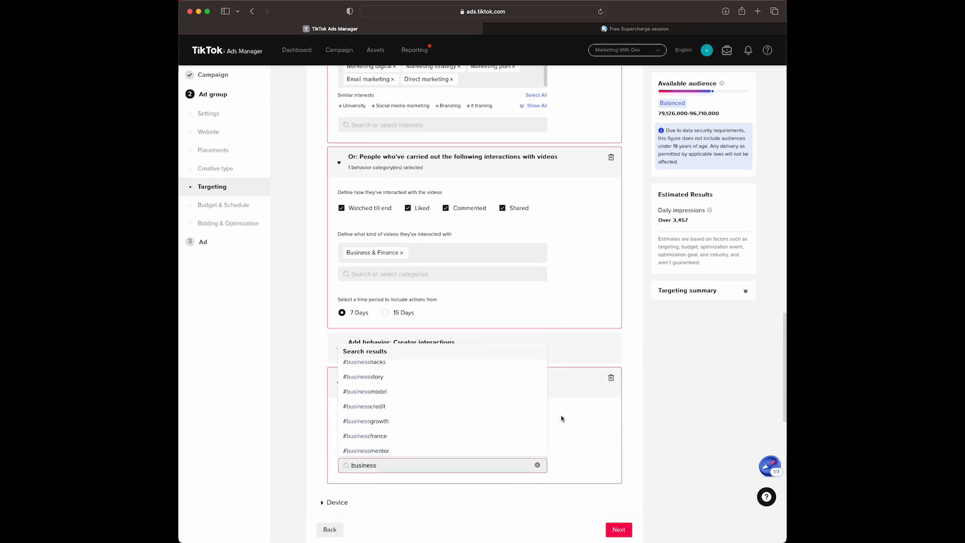
Search the hashtags for "smallbusiness" and include #smallbusinesstip, #smallbusinesstips, #smallbusinessowner and #smallbusinessmarketing.
left_click(386, 466)
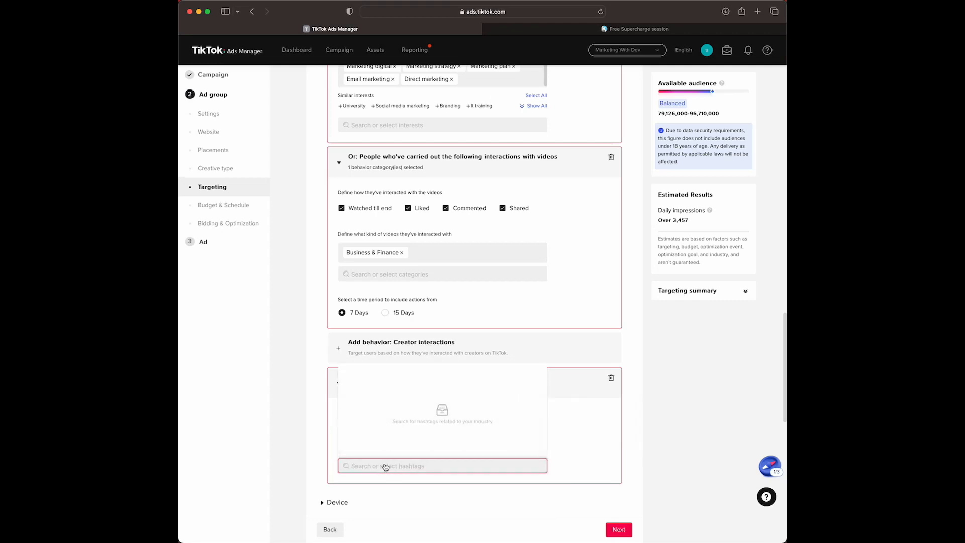
type("smallbu")
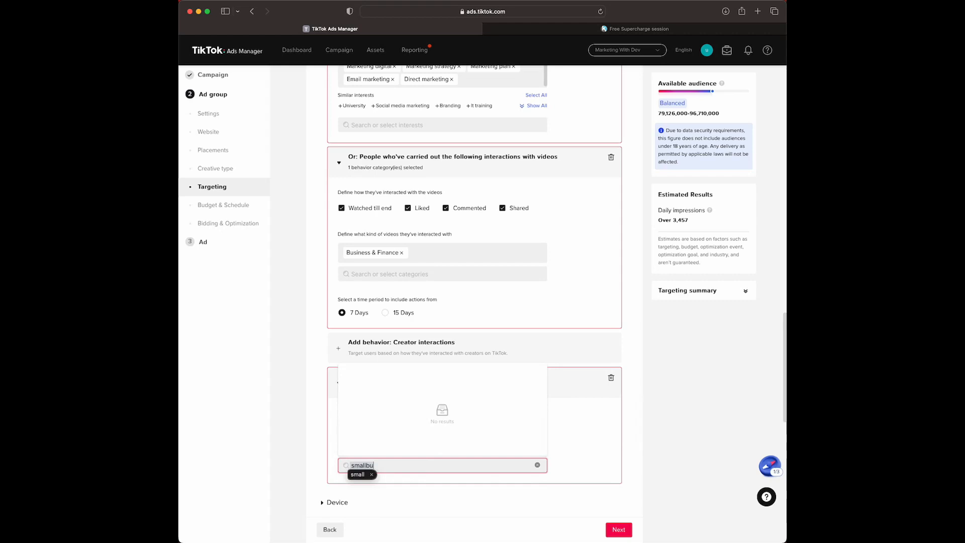
type("siness")
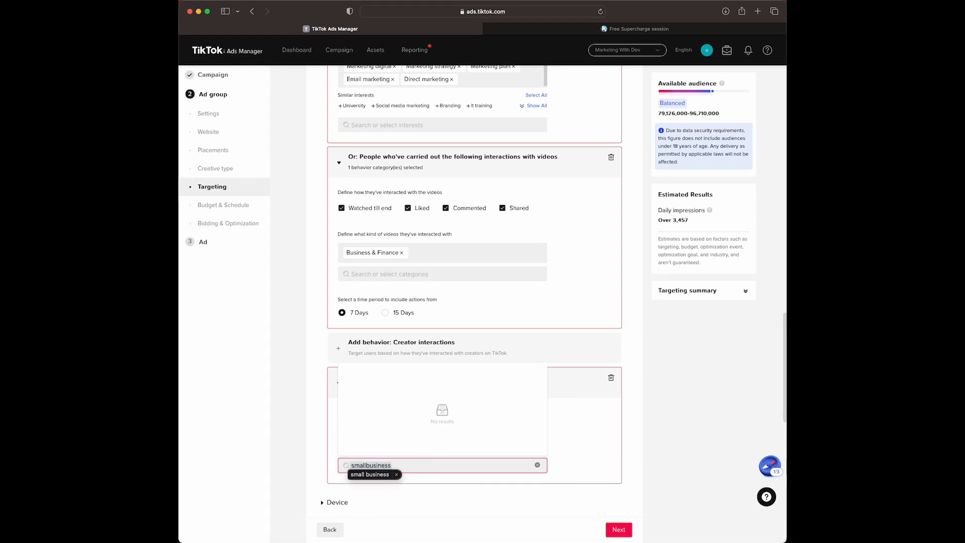
left_click(397, 475)
left_click(386, 369)
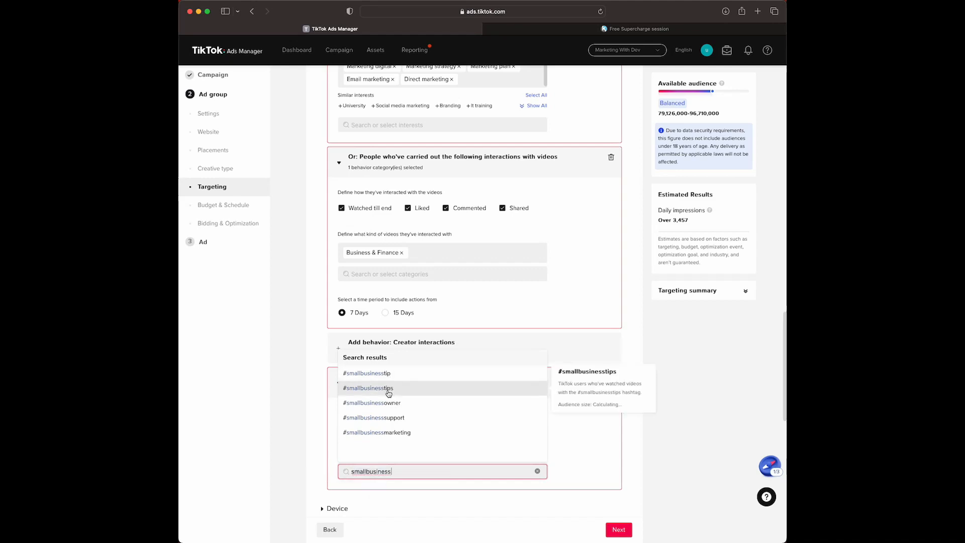
left_click(389, 439)
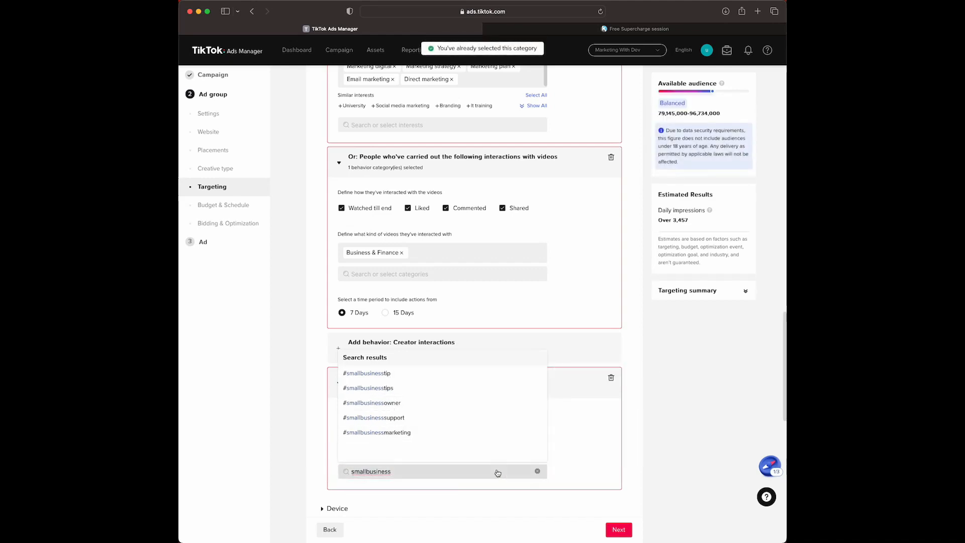
Search the hashtags for "marketing" and include #marketing, #marketingtok, #marketingtips, #marketingtools and #marketingtricks.
left_click(538, 472)
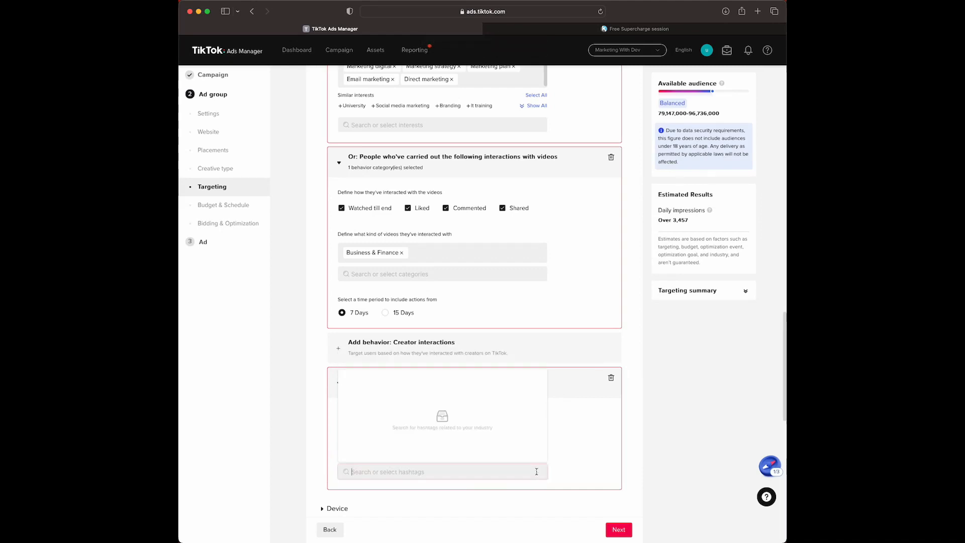
type("ma")
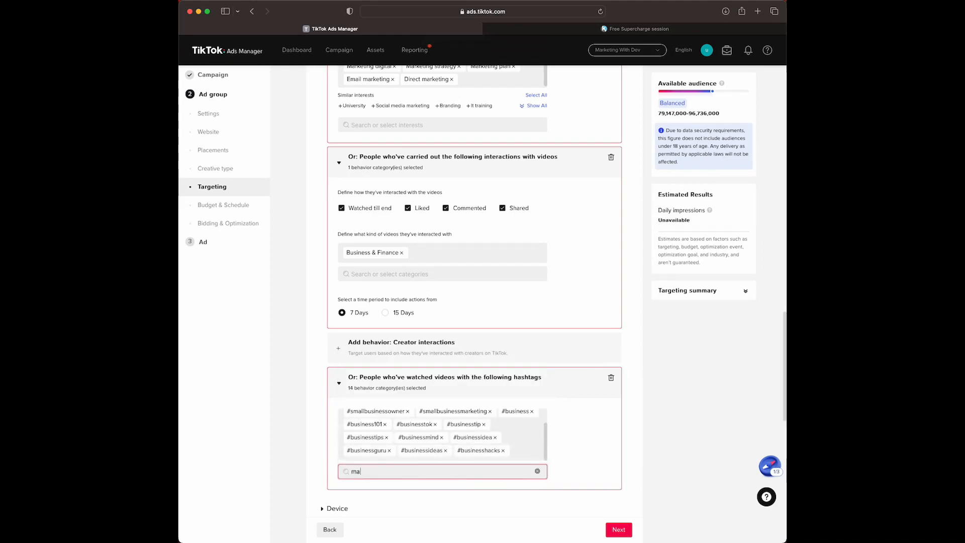
type("rketing")
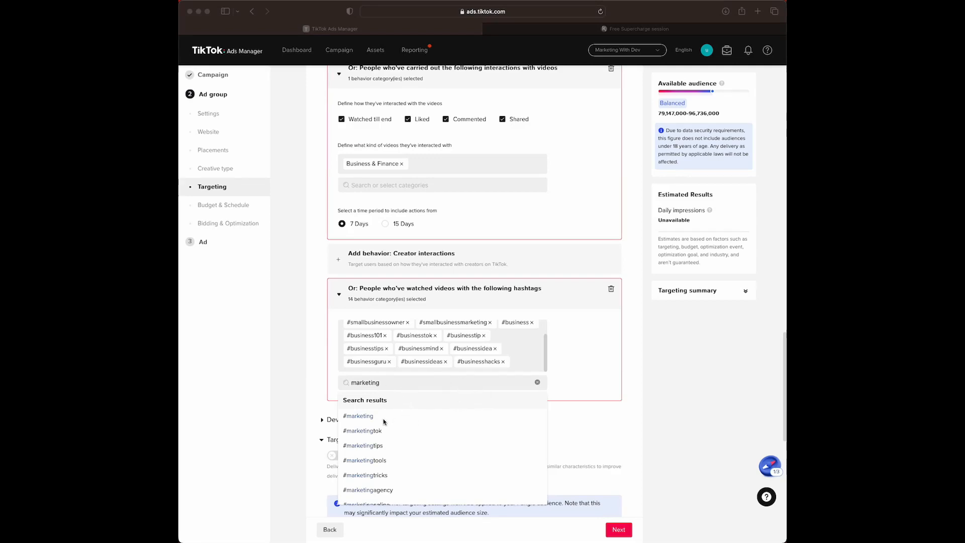
scroll(403, 424, "down", 1)
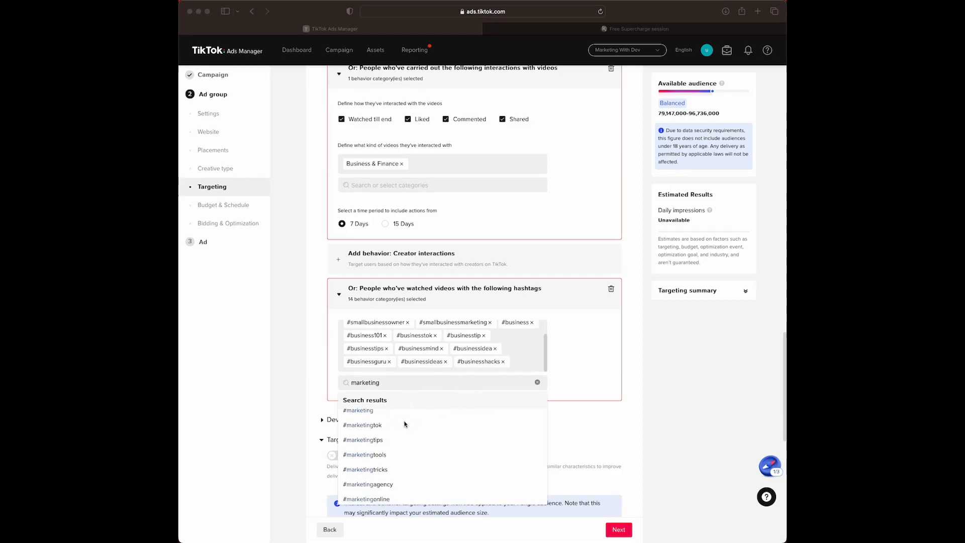
left_click(367, 414)
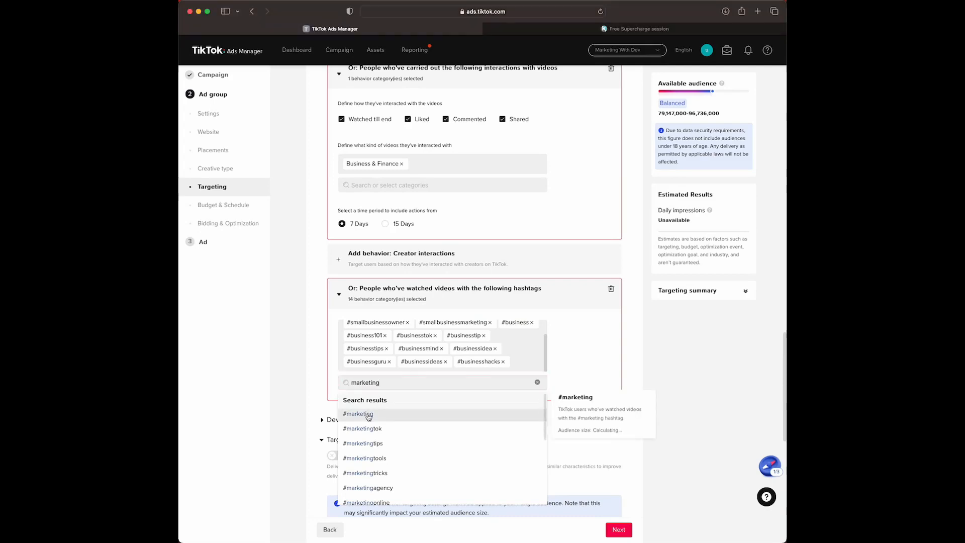
left_click(367, 414)
left_click(371, 433)
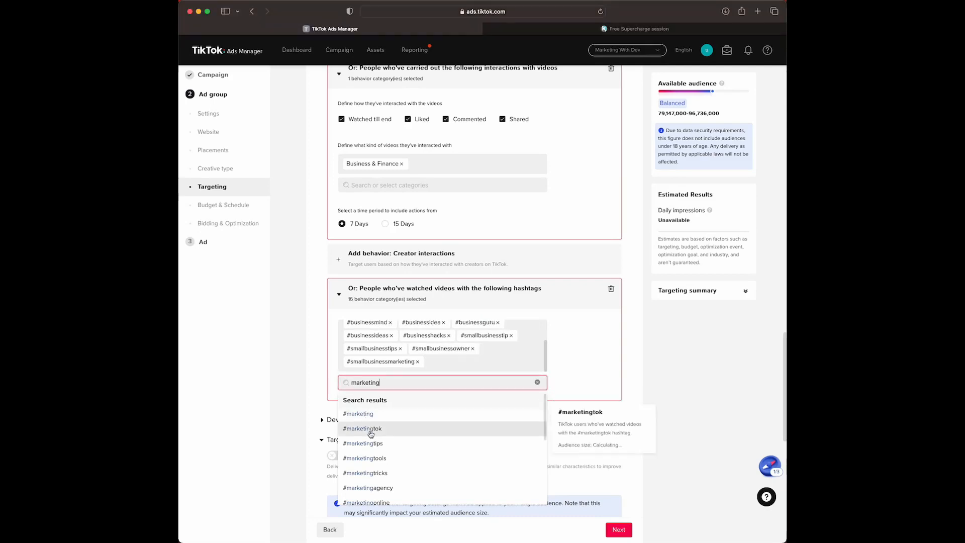
left_click(375, 459)
left_click(375, 461)
left_click(363, 476)
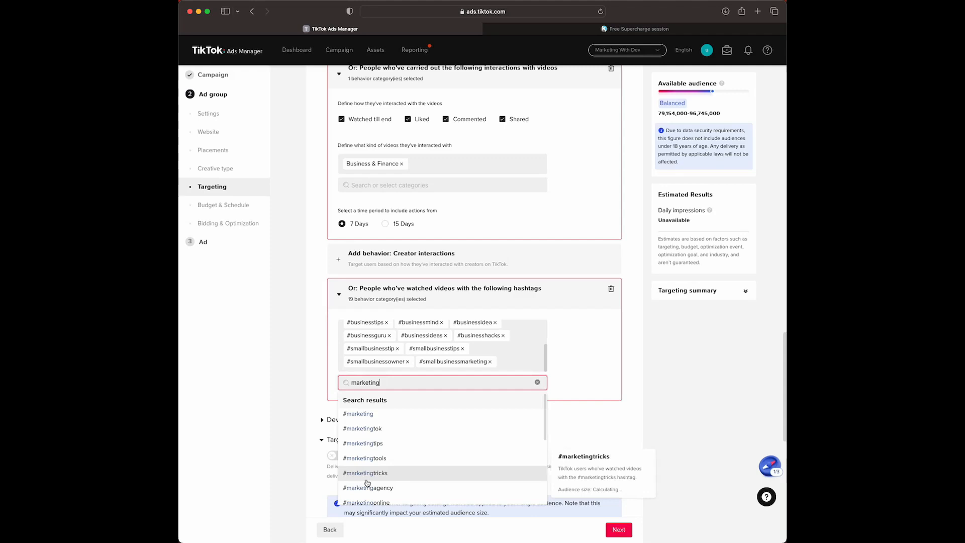
Include #marketingagency, #marketingonline and #marketingdigital in the hashtag interactions behavior.
left_click(375, 491)
scroll(376, 490, "down", 1)
left_click(378, 478)
left_click(382, 495)
Add #marketingontiktok, #marketingnotiktok and #marketingstrategy to the targeted hashtags and close the hashtag results.
scroll(393, 475, "down", 1)
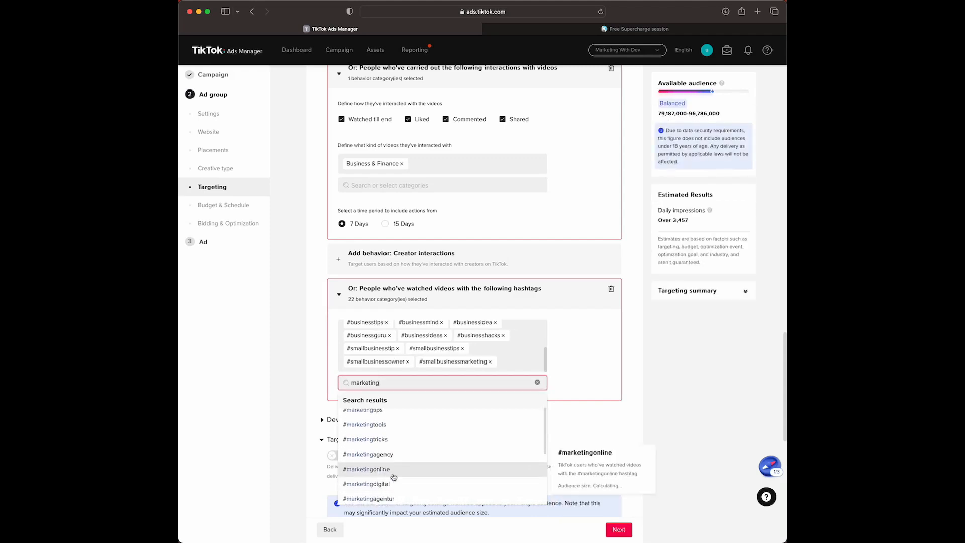
scroll(397, 472, "down", 1)
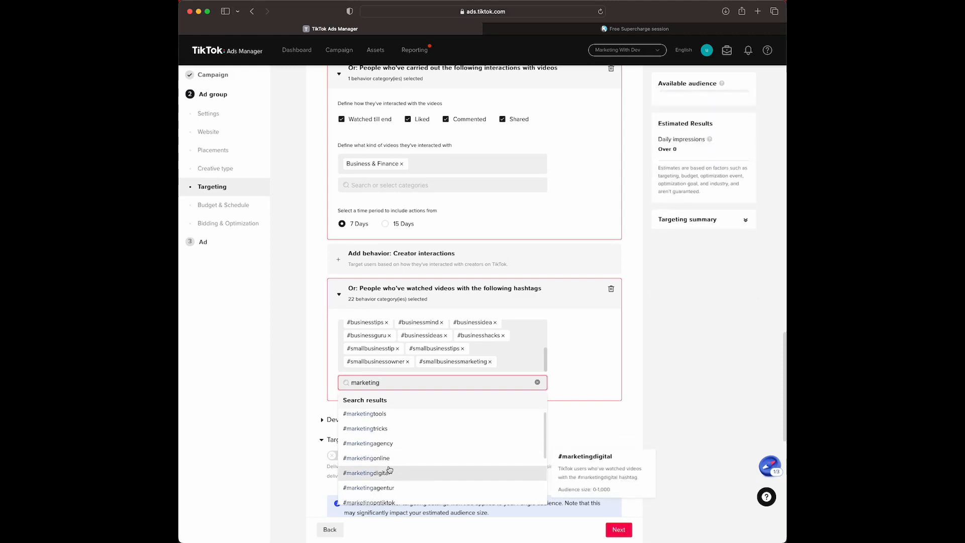
scroll(376, 461, "down", 1)
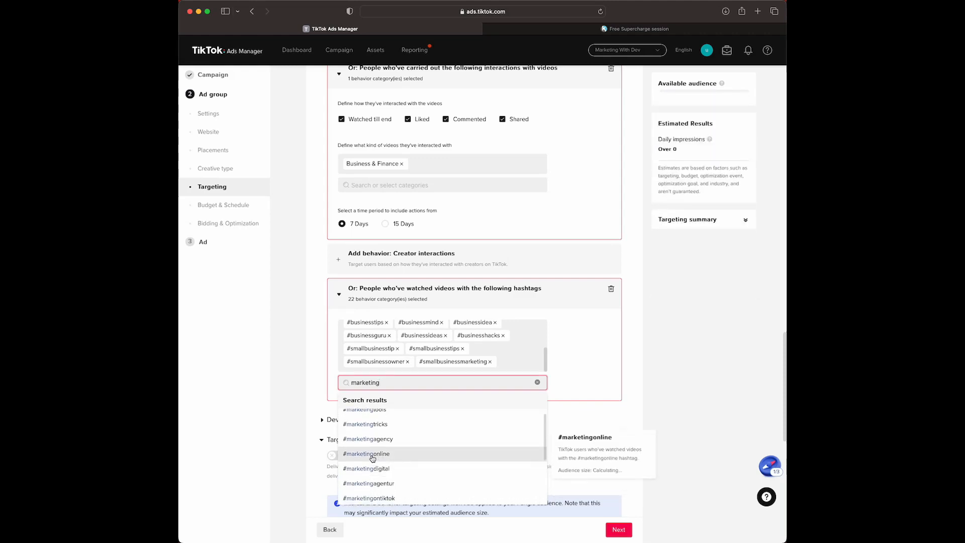
scroll(372, 457, "down", 1)
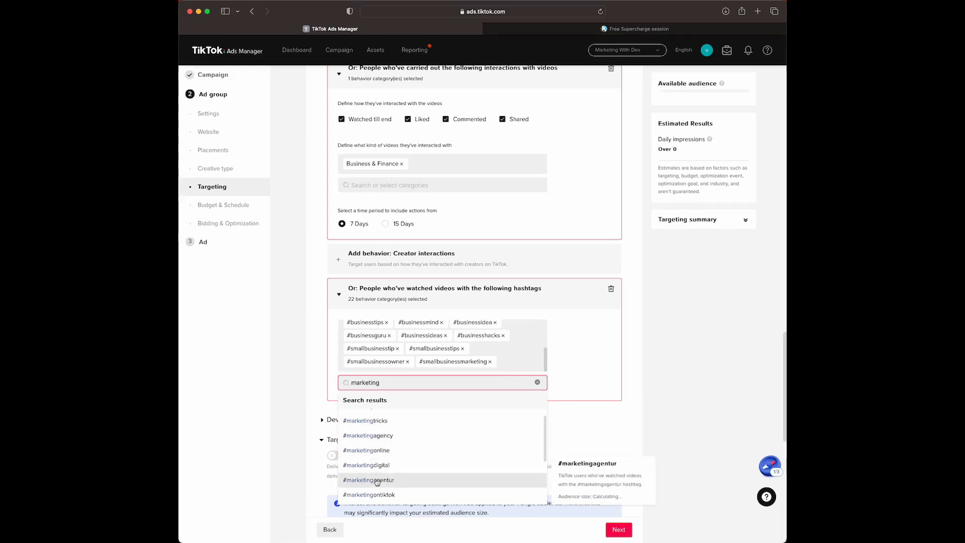
left_click(372, 468)
scroll(380, 475, "down", 1)
left_click(373, 481)
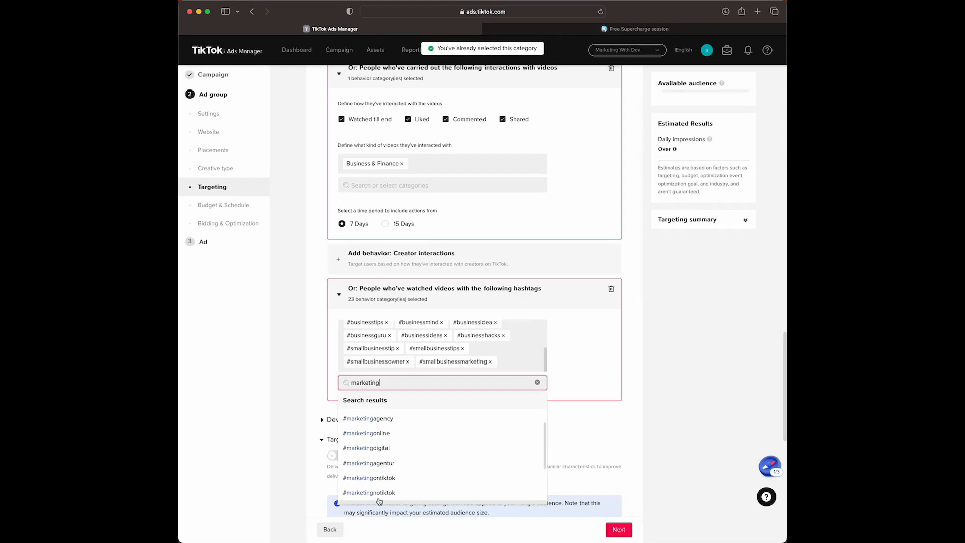
left_click(377, 492)
scroll(385, 490, "down", 2)
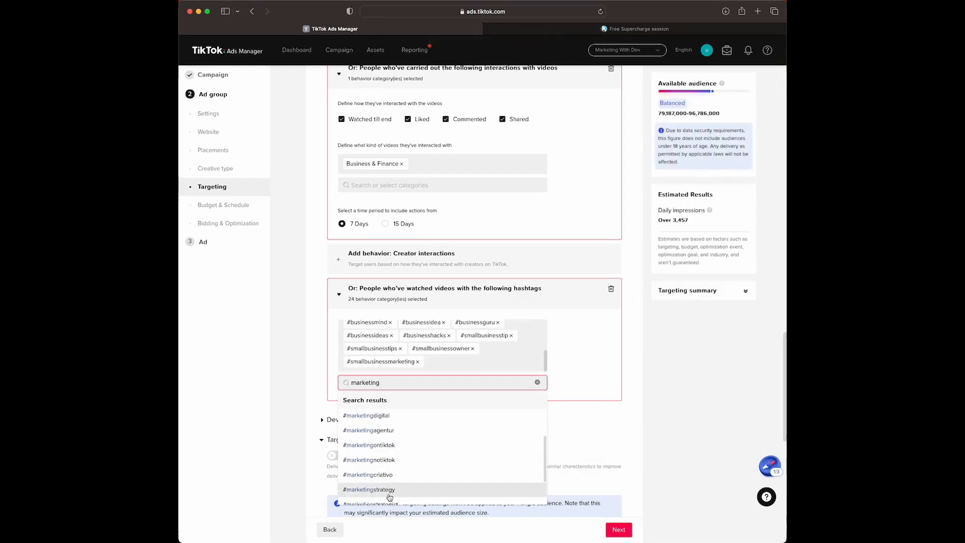
left_click(389, 490)
left_click(593, 372)
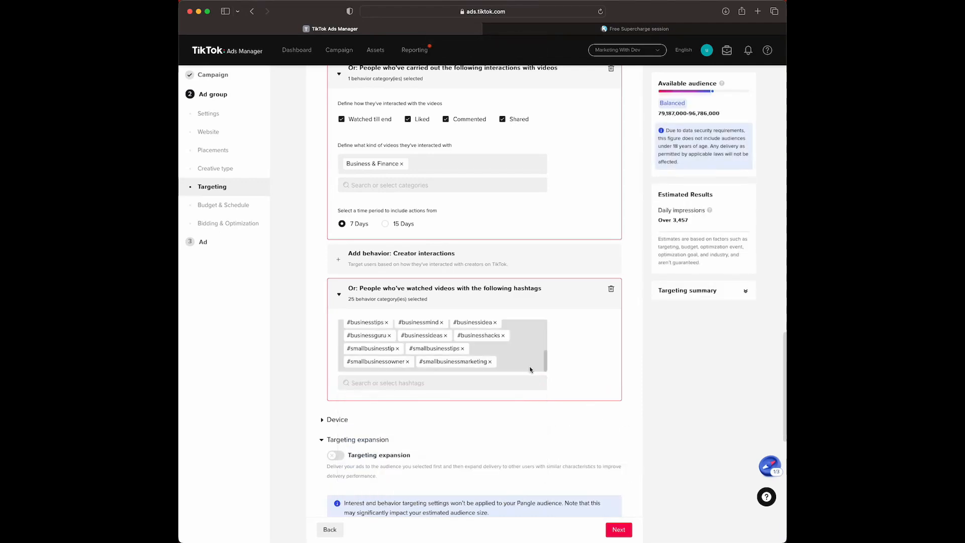
Review the ad group's stacked interests, video interactions and hashtags, along with its targeting expansion, budget and schedule settings.
scroll(531, 370, "down", 4)
scroll(497, 352, "down", 6)
scroll(498, 344, "up", 10)
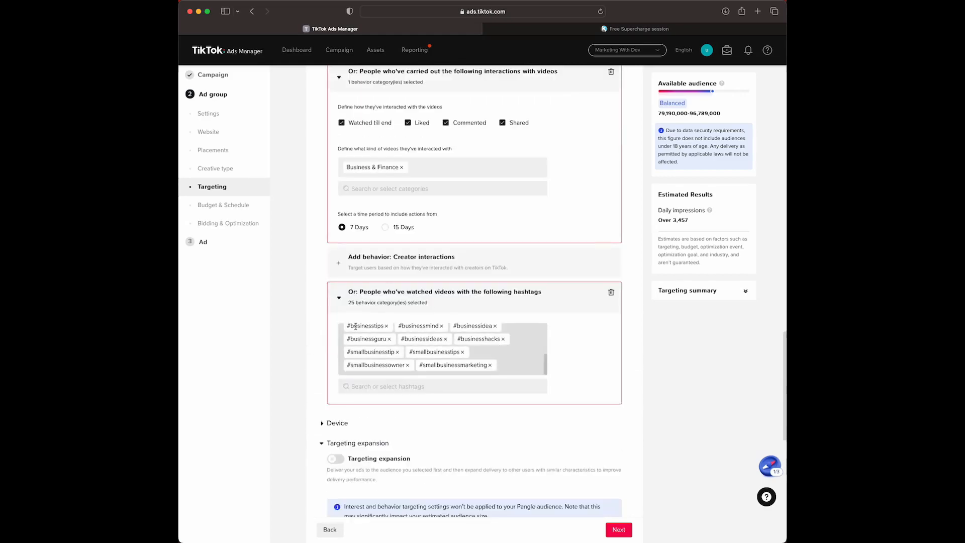
scroll(355, 326, "up", 8)
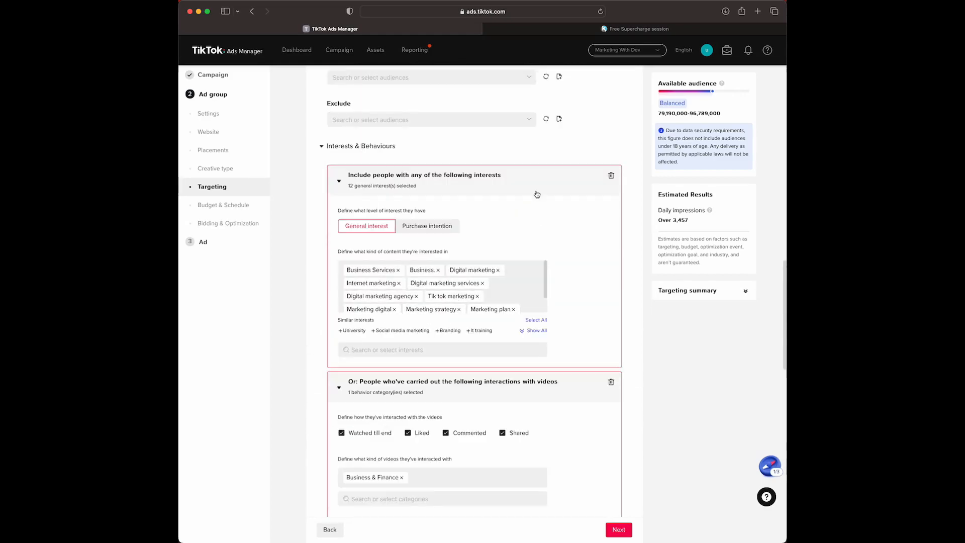
scroll(502, 188, "up", 3)
scroll(451, 187, "down", 2)
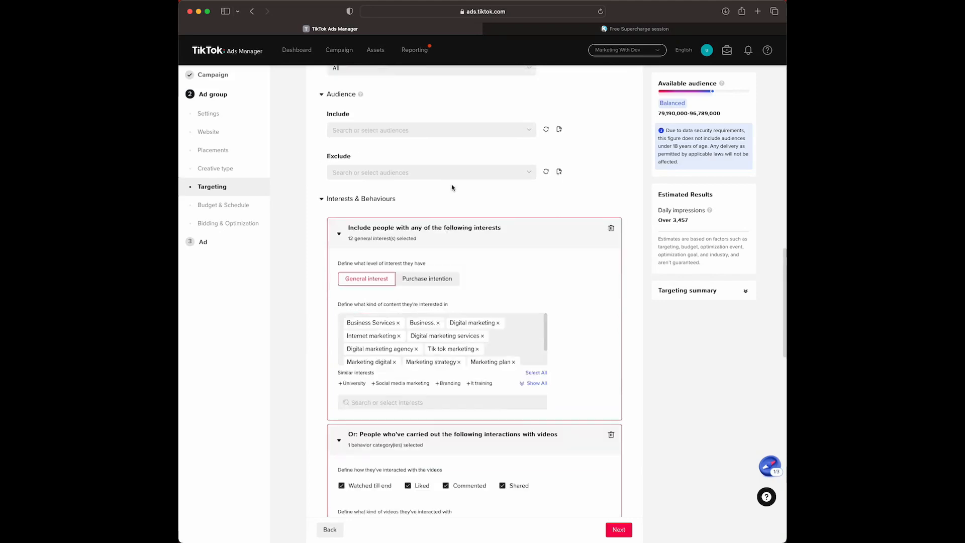
scroll(452, 187, "down", 1)
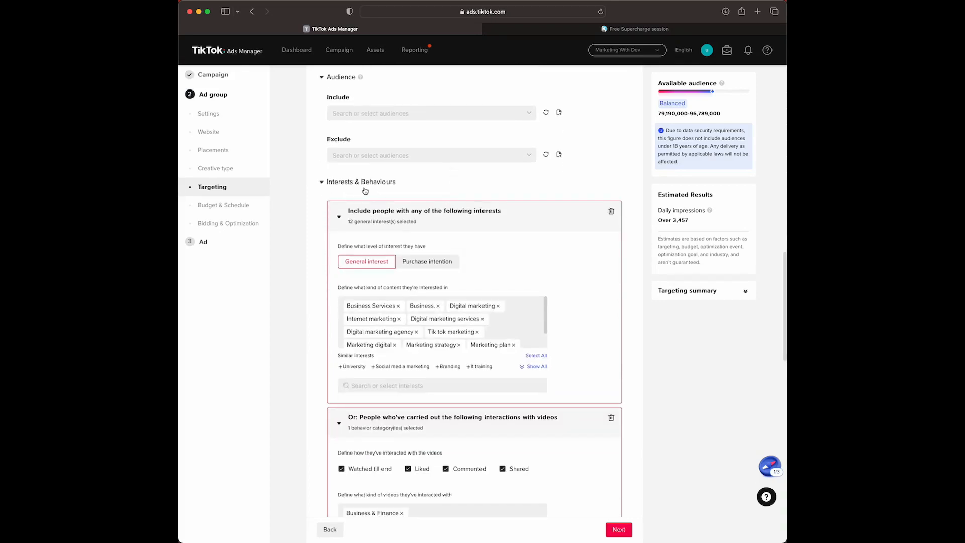
scroll(492, 263, "down", 5)
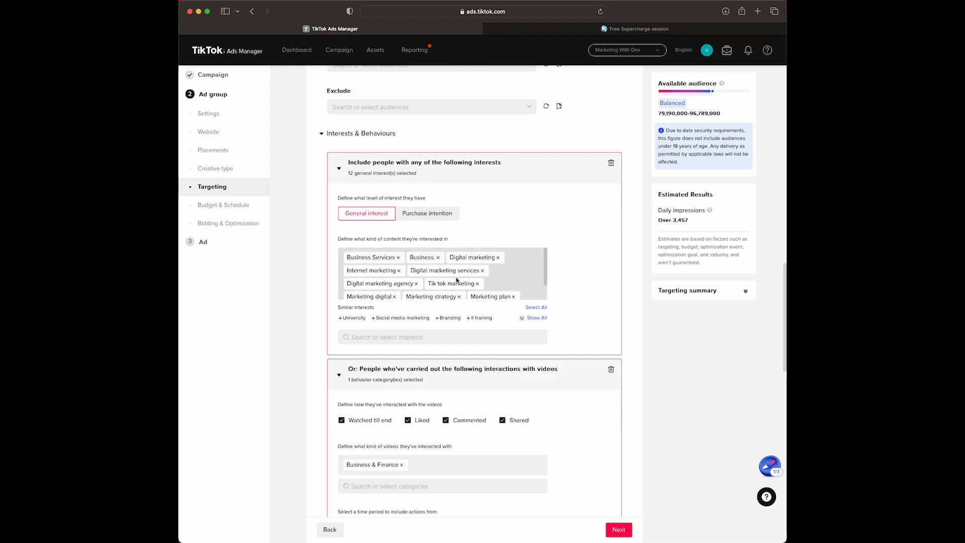
scroll(449, 388, "down", 10)
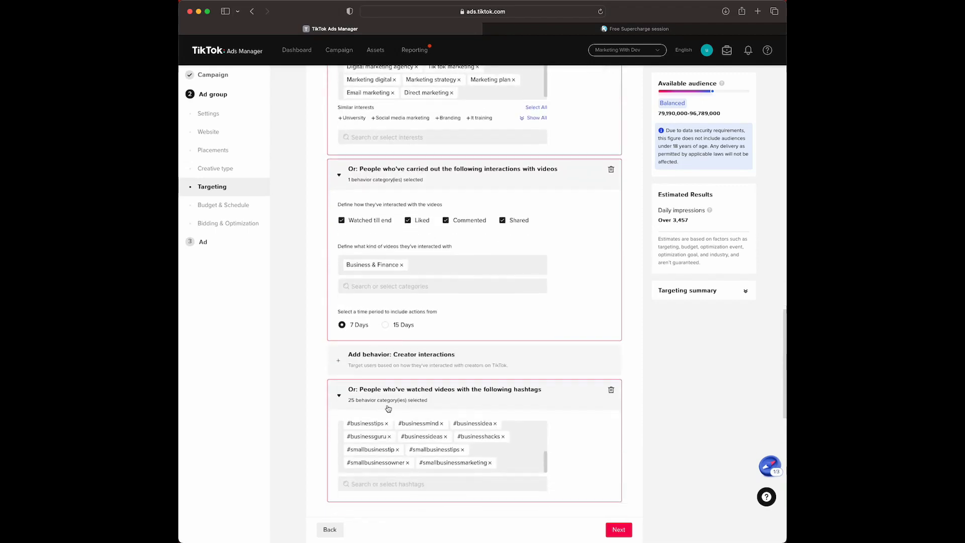
scroll(446, 267, "down", 7)
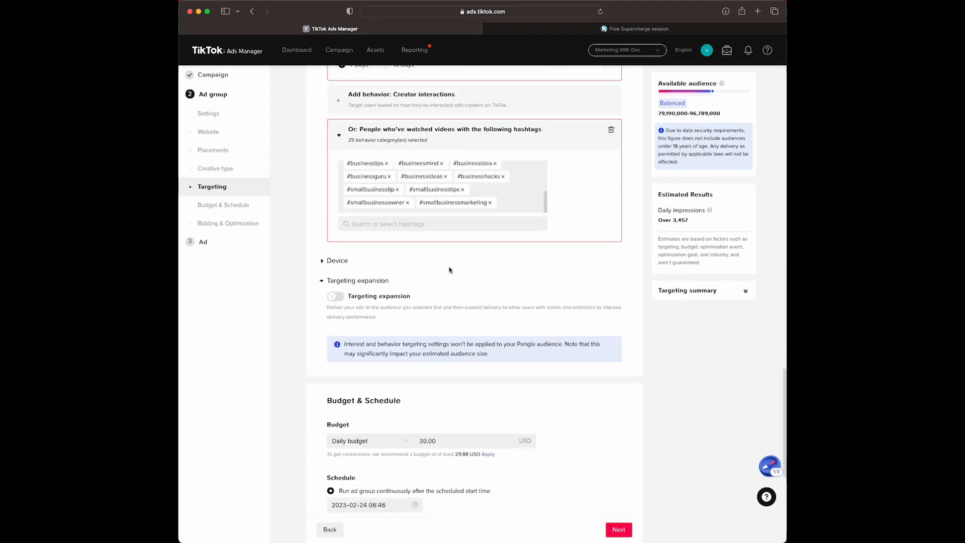
scroll(450, 275, "down", 2)
scroll(452, 273, "up", 10)
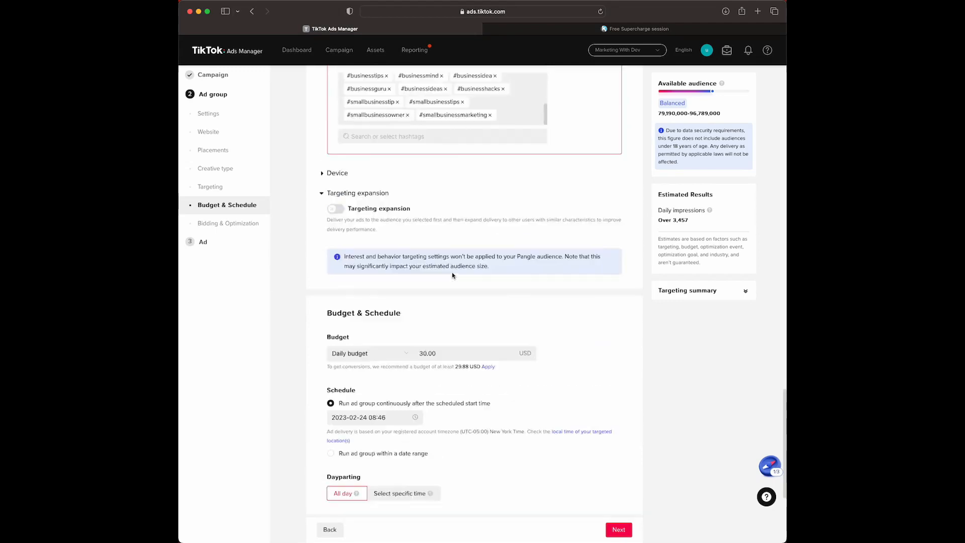
scroll(451, 271, "up", 12)
scroll(448, 268, "down", 2)
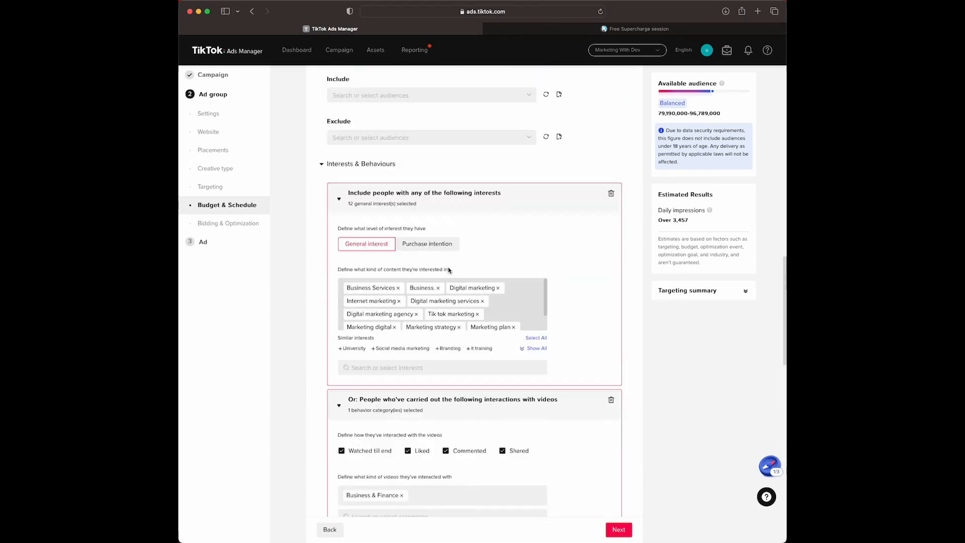
scroll(448, 267, "down", 5)
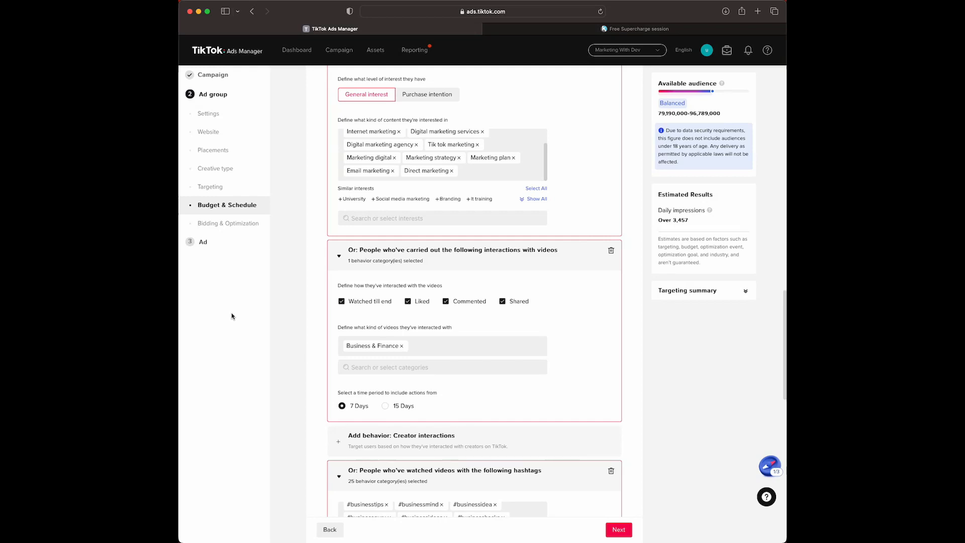
scroll(408, 369, "down", 1)
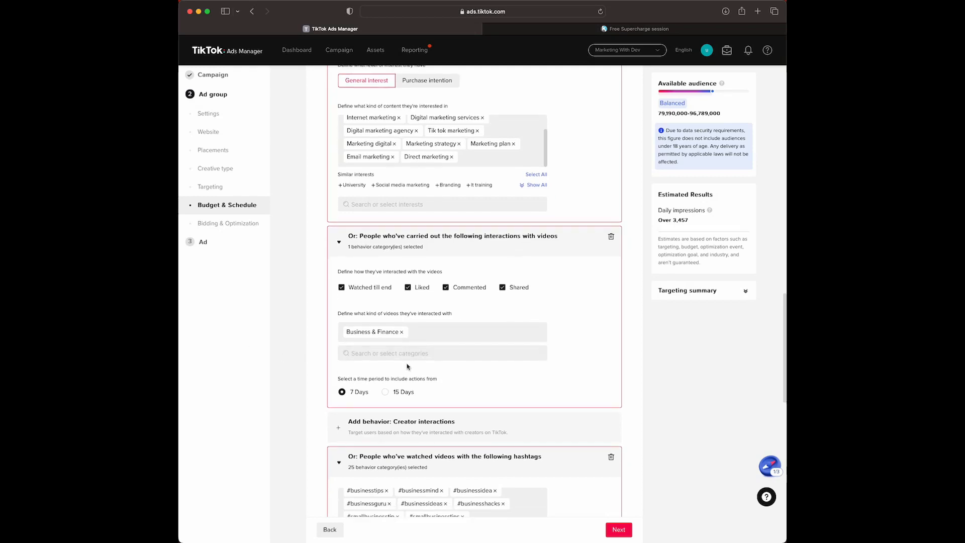